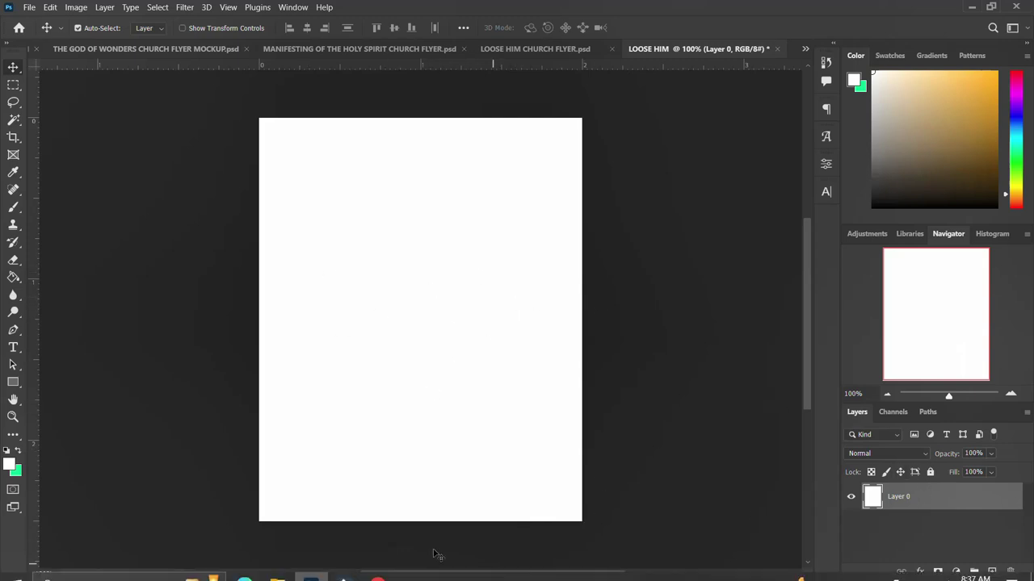
Place the gold lens flare image from the flyer images folder onto the canvas.
left_click(278, 571)
left_click(553, 67)
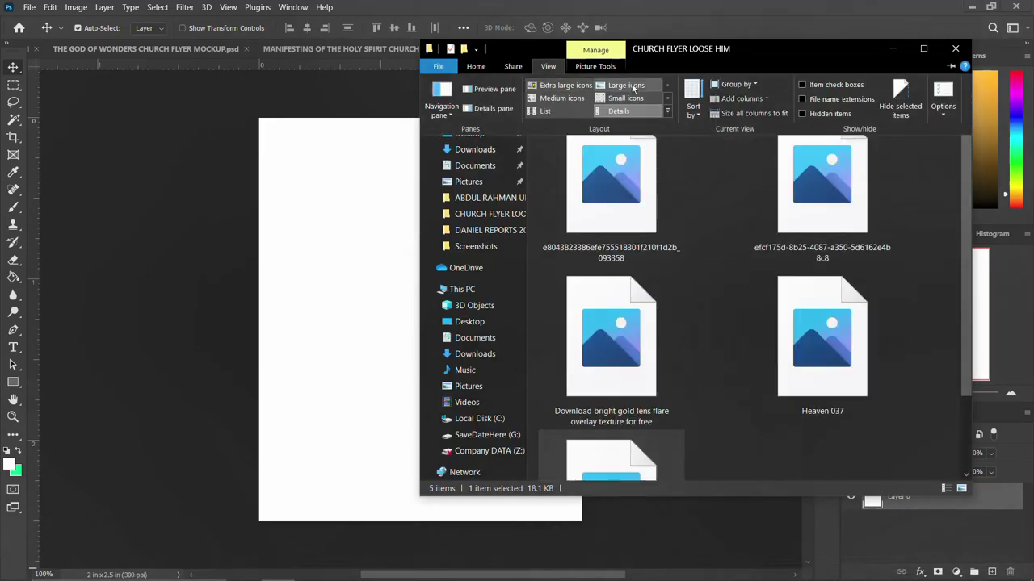
left_click(686, 84)
left_click_drag(716, 145, 339, 323)
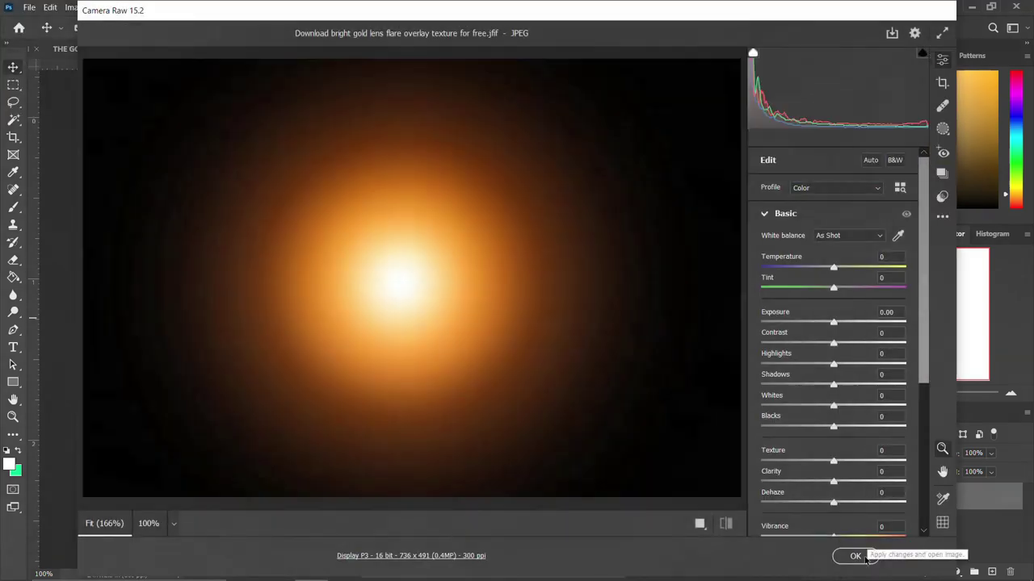
left_click(852, 554)
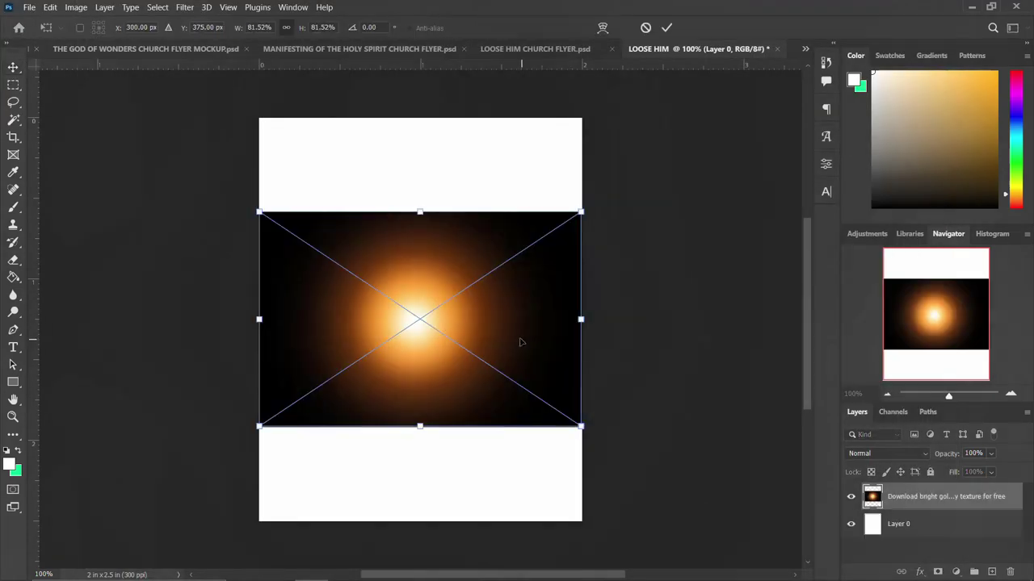
Scale the flare up to 115.32% and position it over the top half of the flyer.
left_click_drag(580, 427, 649, 466)
left_click_drag(445, 334, 449, 168)
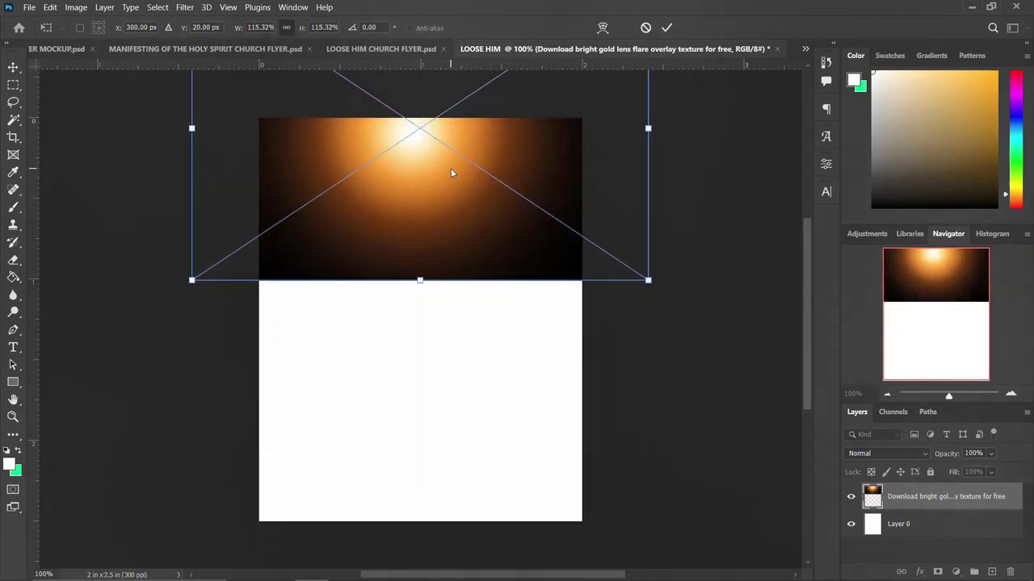
key("Return")
key("ctrl+t")
left_click_drag(647, 279, 706, 318)
key("Return")
left_click_drag(520, 276, 515, 271)
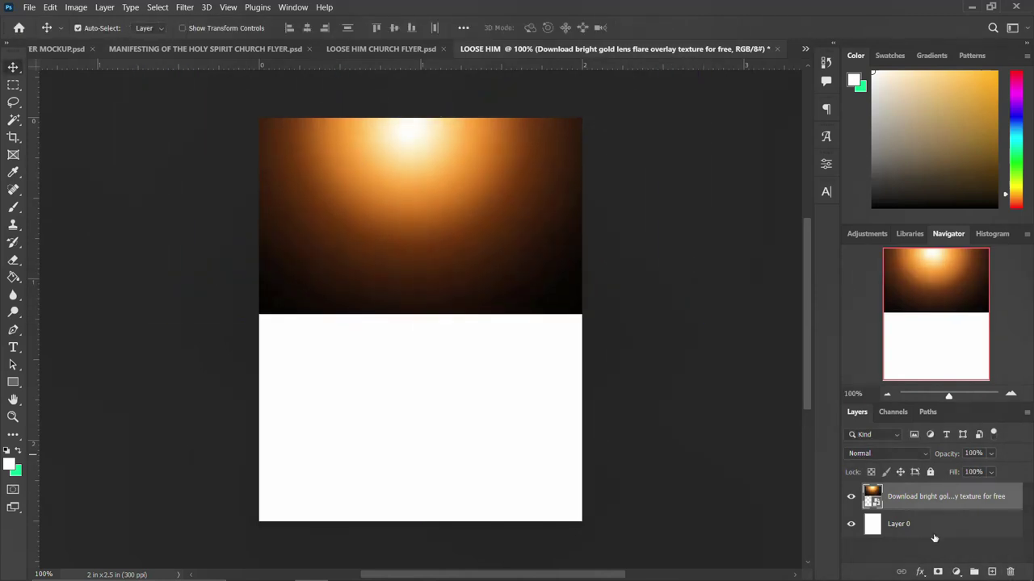
left_click(935, 535)
Add a Solid Color fill layer using a dark brown sampled from the flare.
left_click(956, 571)
left_click(888, 269)
left_click(301, 296)
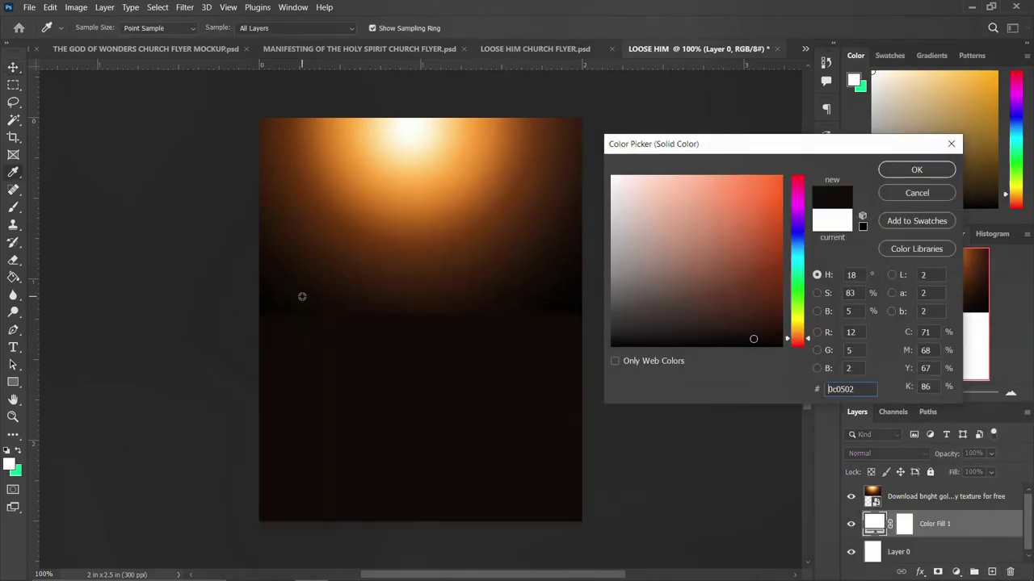
left_click(917, 169)
Mask the flare layer and paint out its hard bottom edge with a 300 px brush.
left_click(944, 497)
left_click(937, 572)
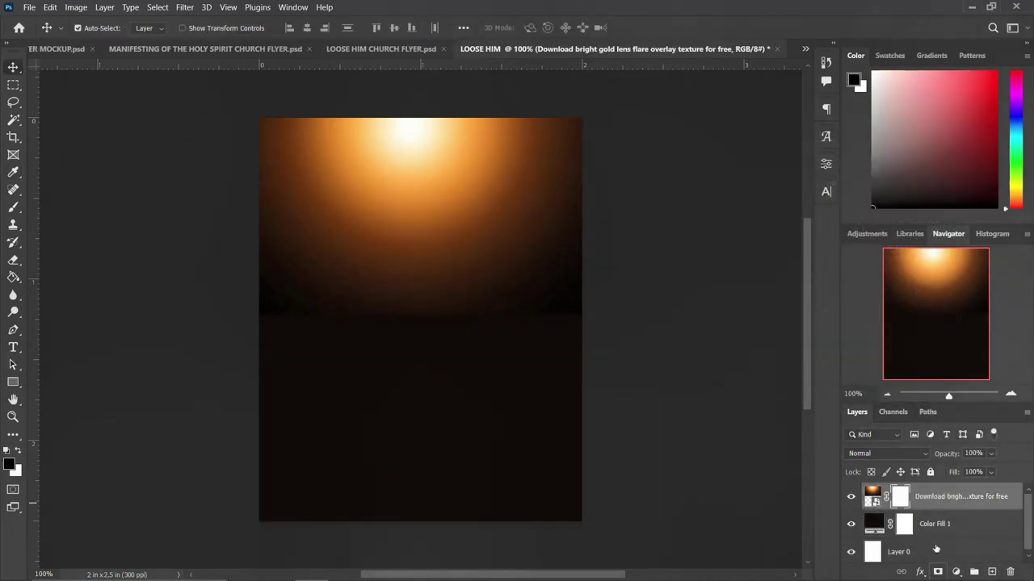
key("b")
key("bracketleft")
key("bracketleft")
key("bracketleft")
key("bracketleft")
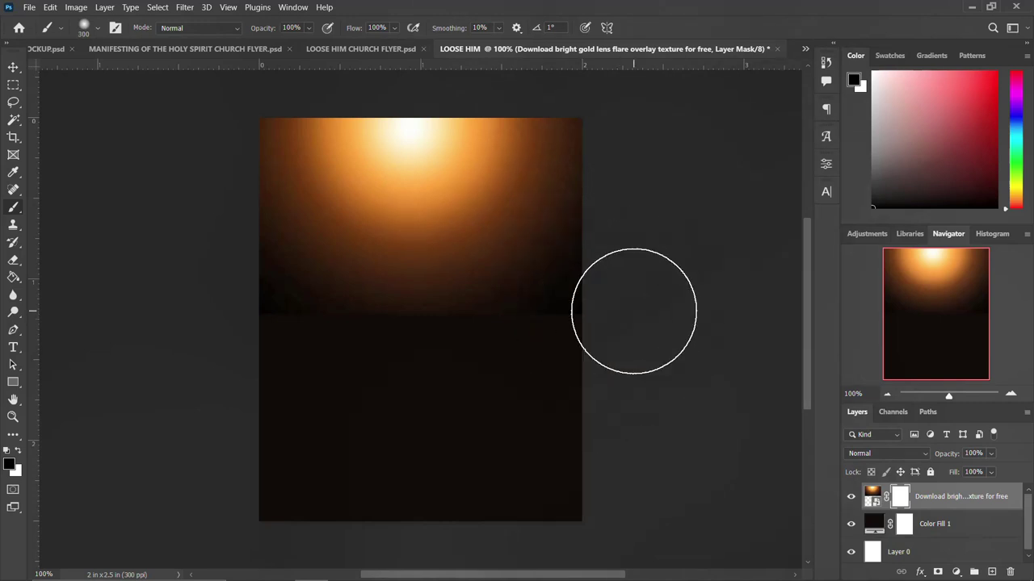
left_click_drag(635, 311, 277, 331)
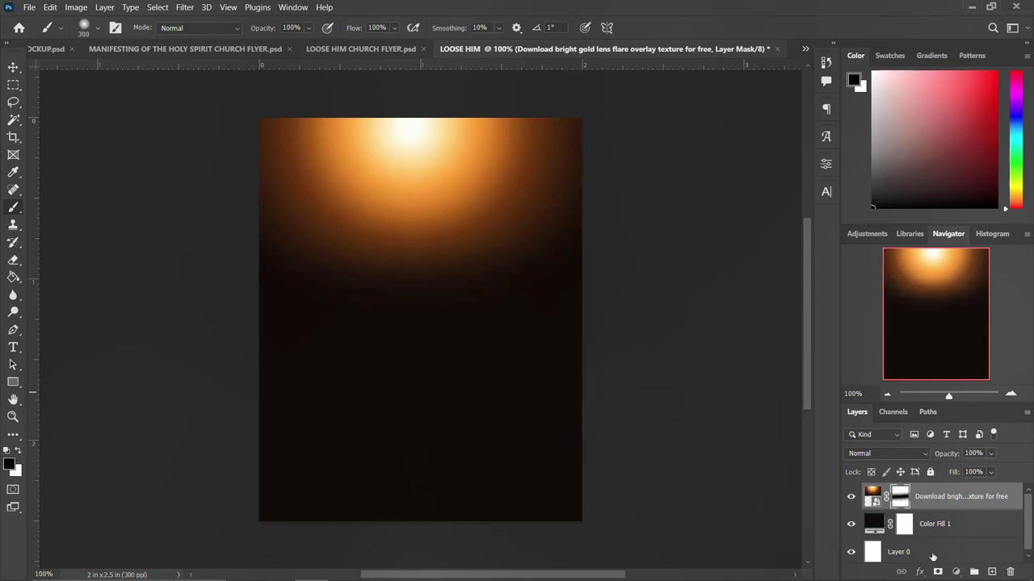
Group all three background layers into a group named '1'.
left_click(928, 549)
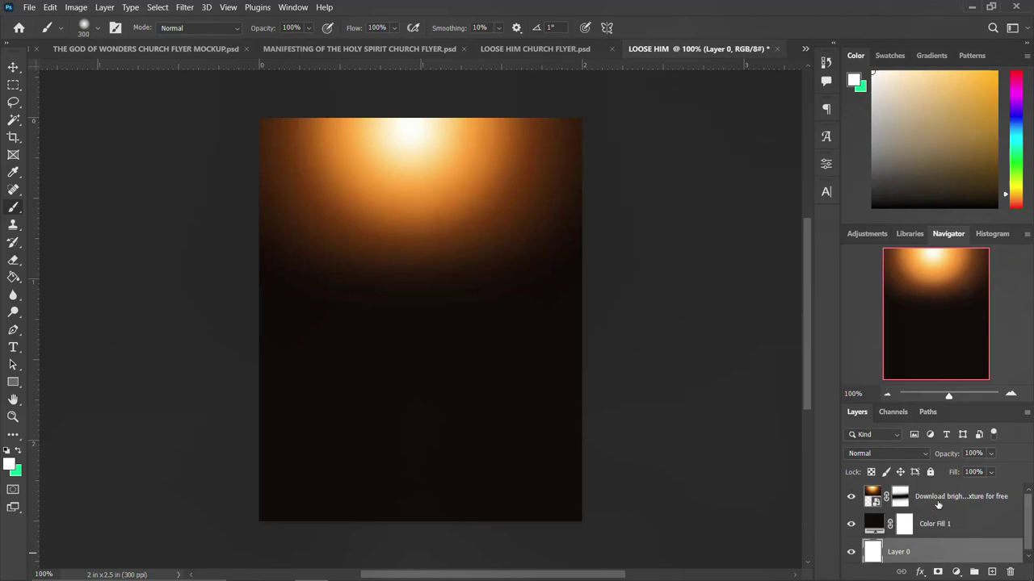
left_click(939, 497, "shift")
key("ctrl+g")
double_click(896, 492)
type("1")
key("Return")
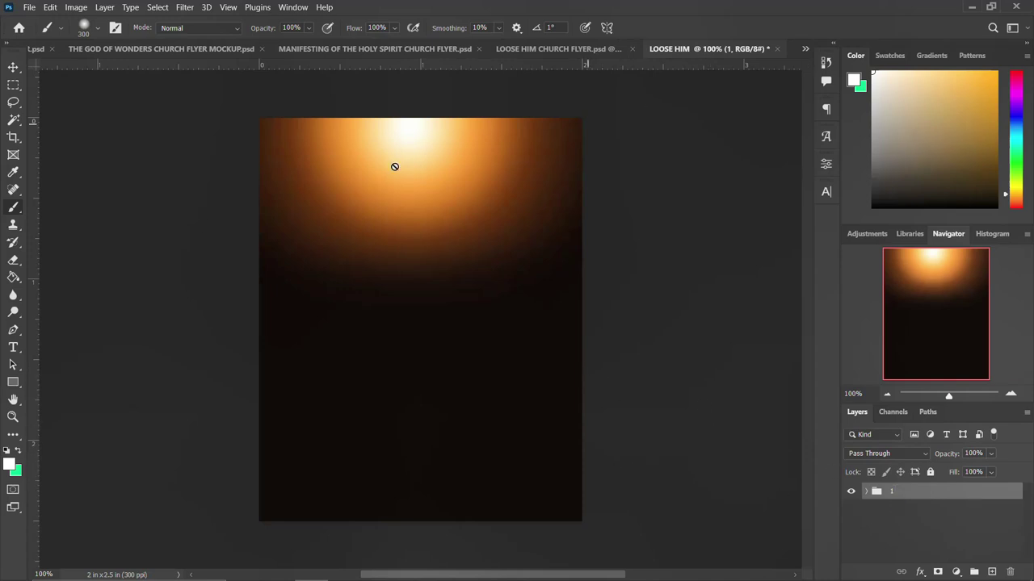
Place the dark red grunge texture, fit it to the canvas, and blend it in Soft Light.
left_click(277, 569)
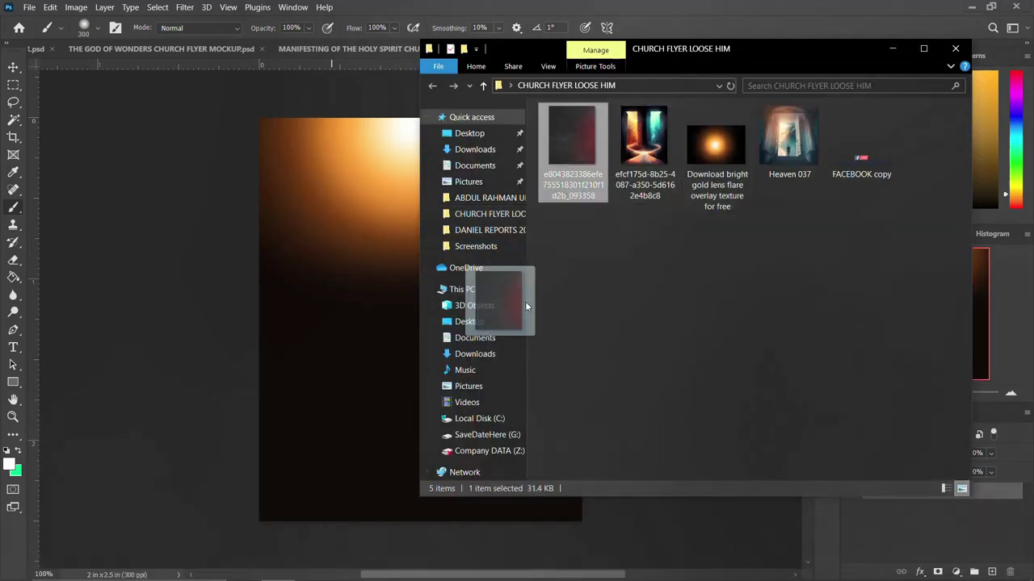
left_click_drag(716, 143, 338, 336)
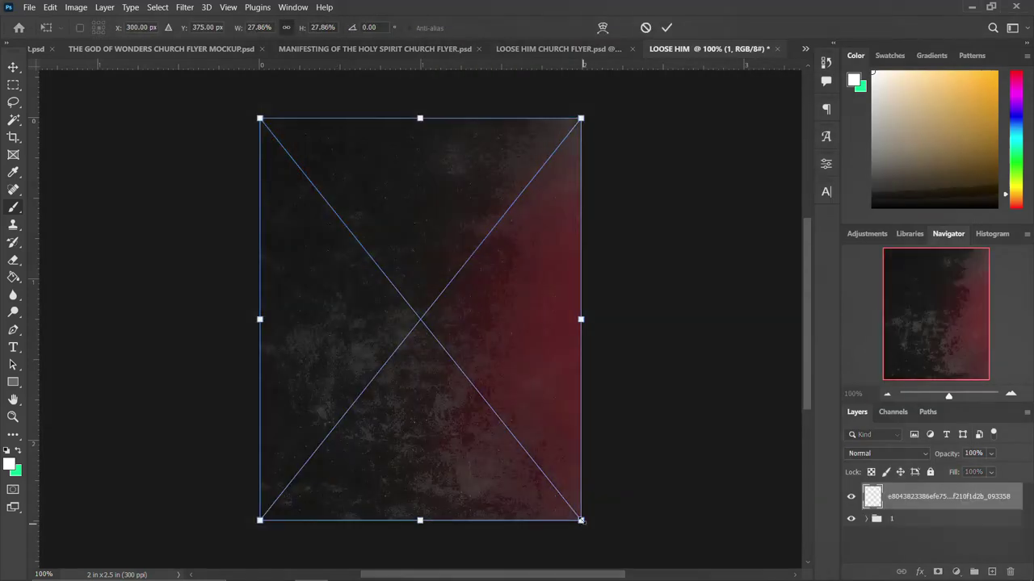
left_click_drag(583, 523, 593, 475)
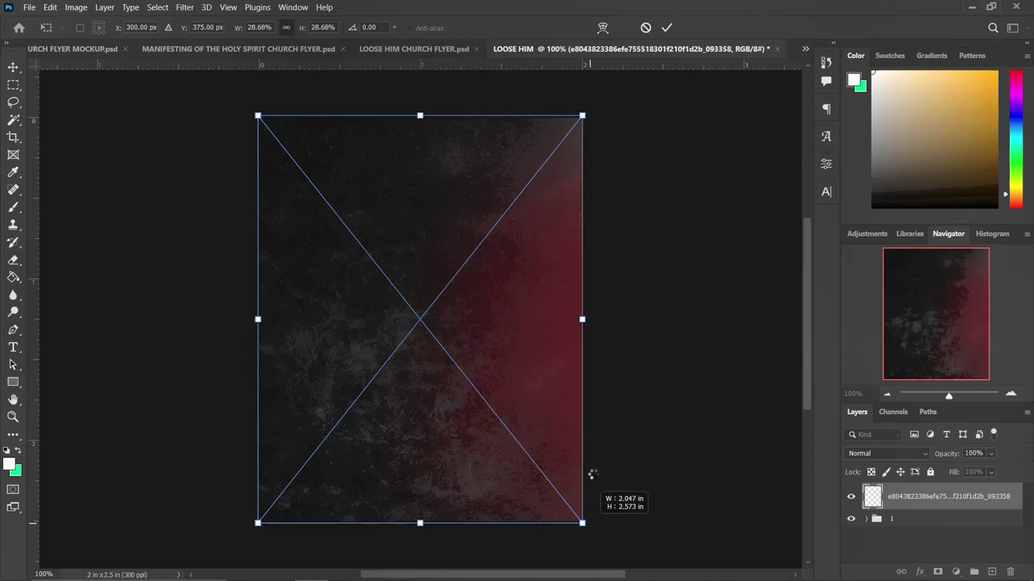
left_click(871, 457)
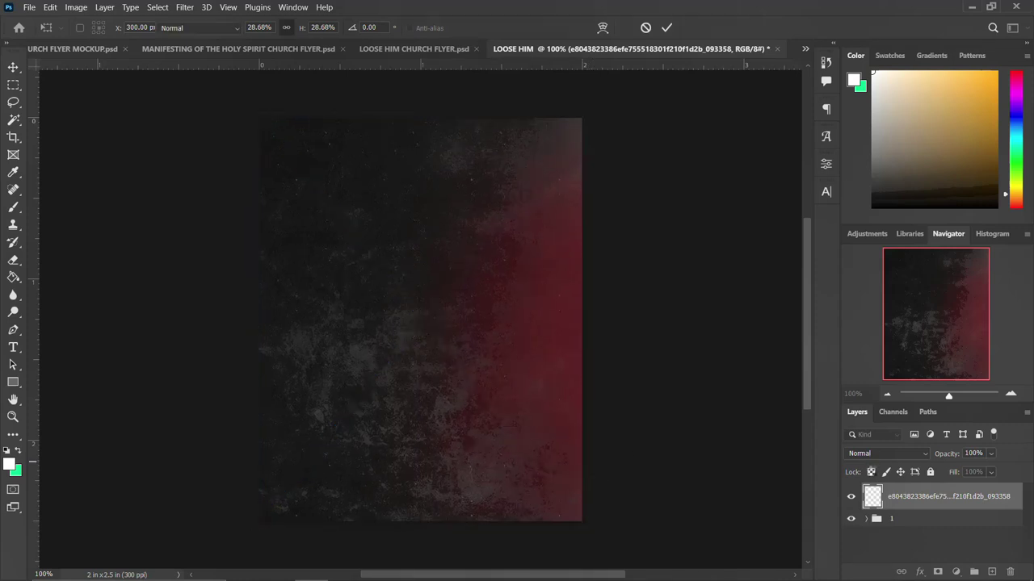
left_click(888, 457)
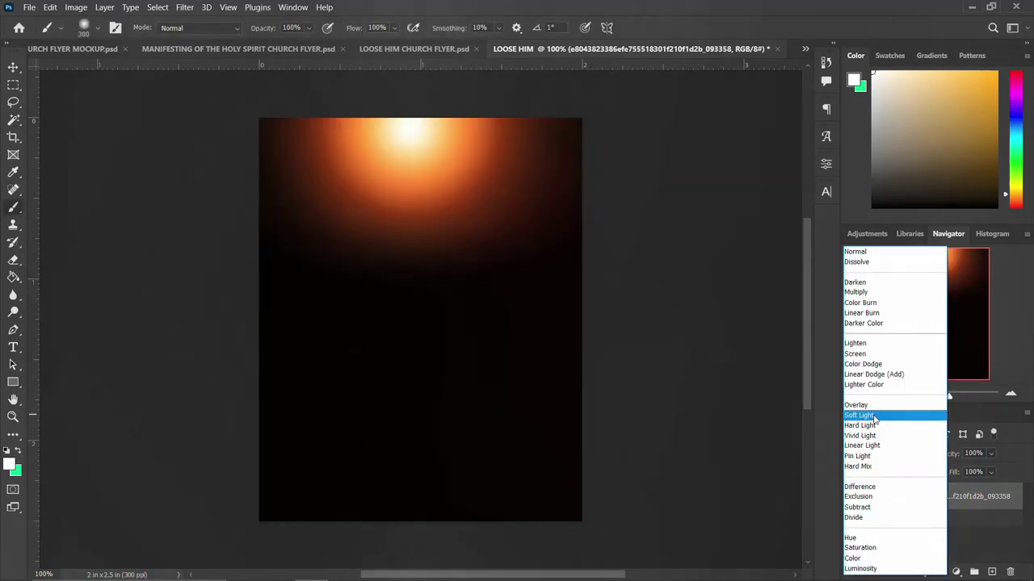
left_click(873, 415)
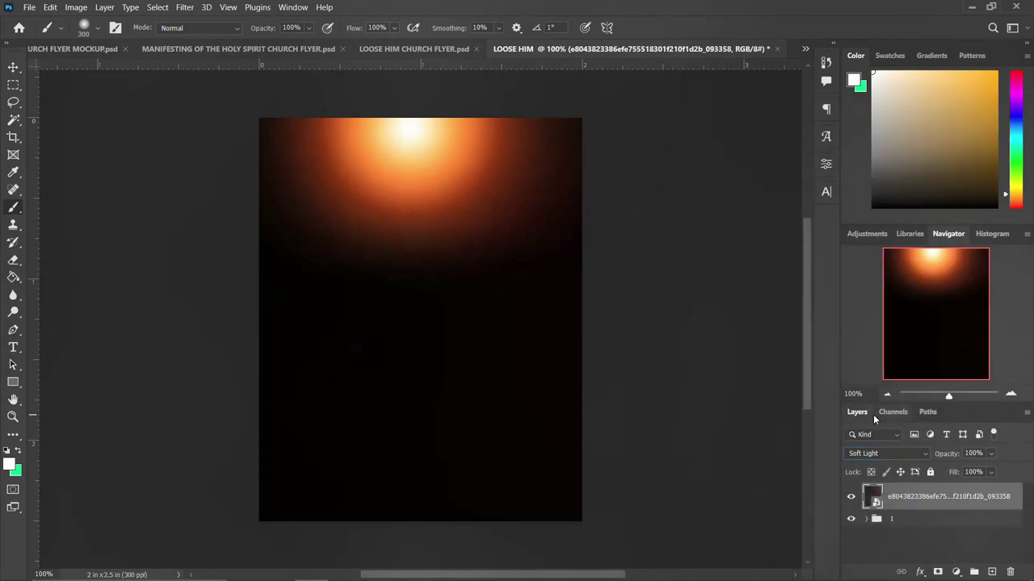
Group the texture with group 1 and name the group '11'.
left_click(901, 520)
key("ctrl+g")
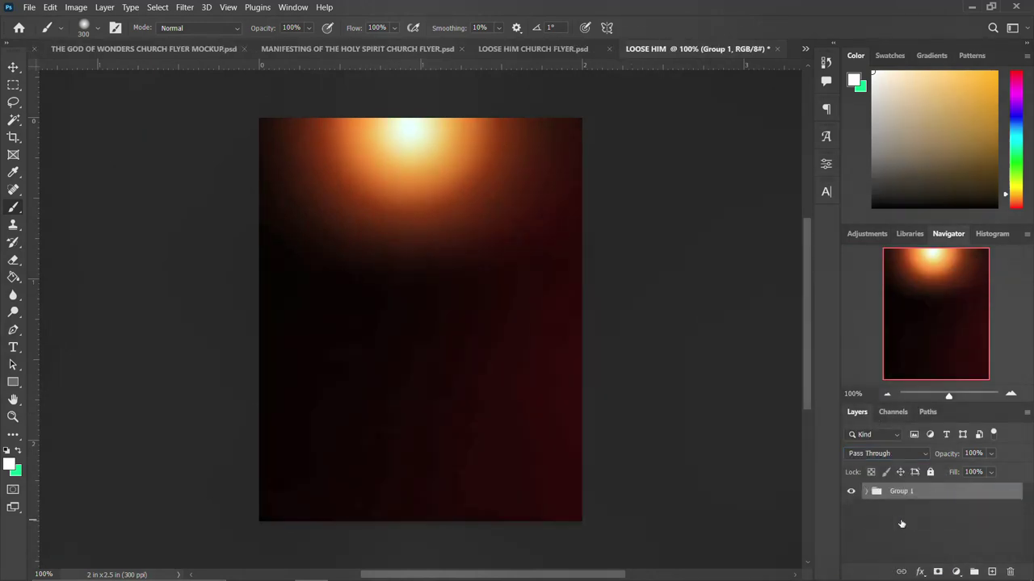
double_click(899, 492)
type("11")
key("Return")
Place the Heaven 037 doorway image enlarged over the canvas in Soft Light.
left_click(300, 568)
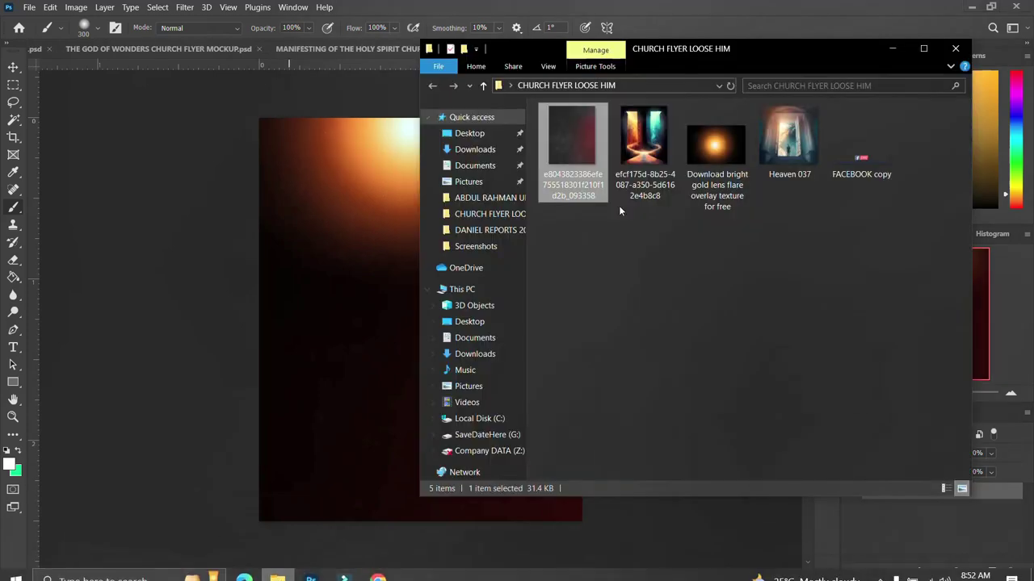
mouse_move(789, 137)
left_mouse_down()
mouse_move(290, 364)
mouse_move(378, 373)
left_mouse_up()
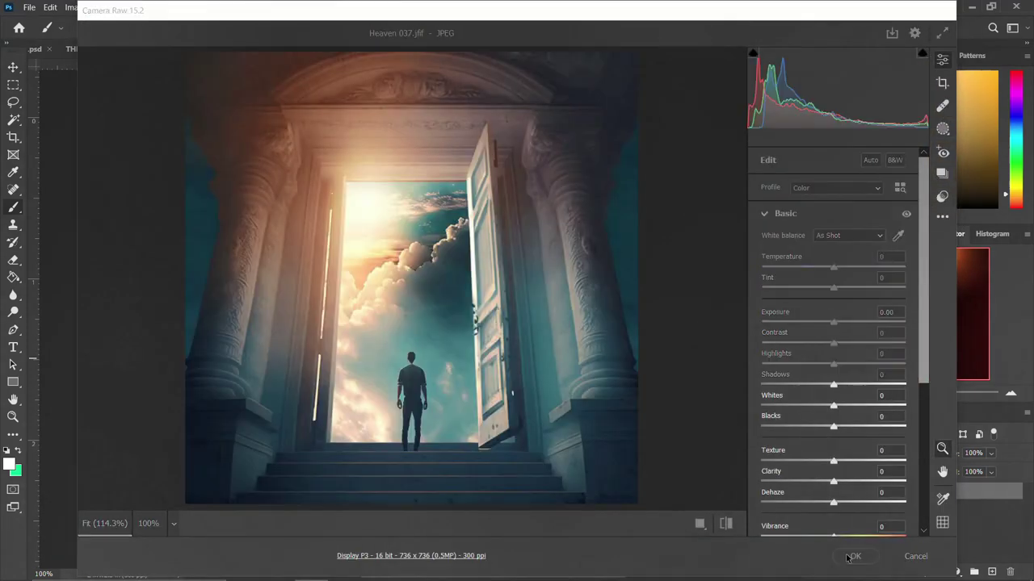
left_click(852, 557)
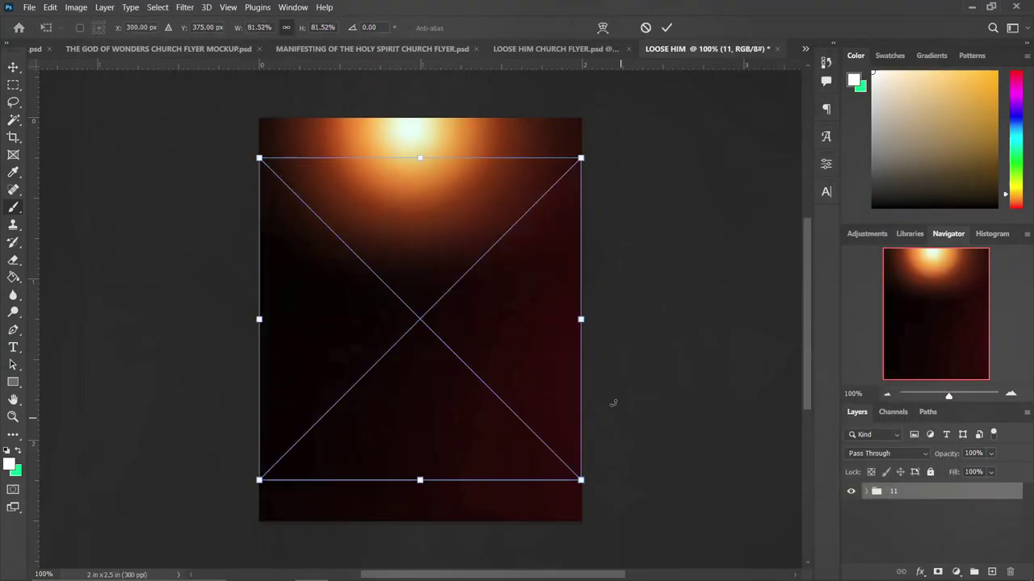
left_click_drag(581, 480, 624, 524)
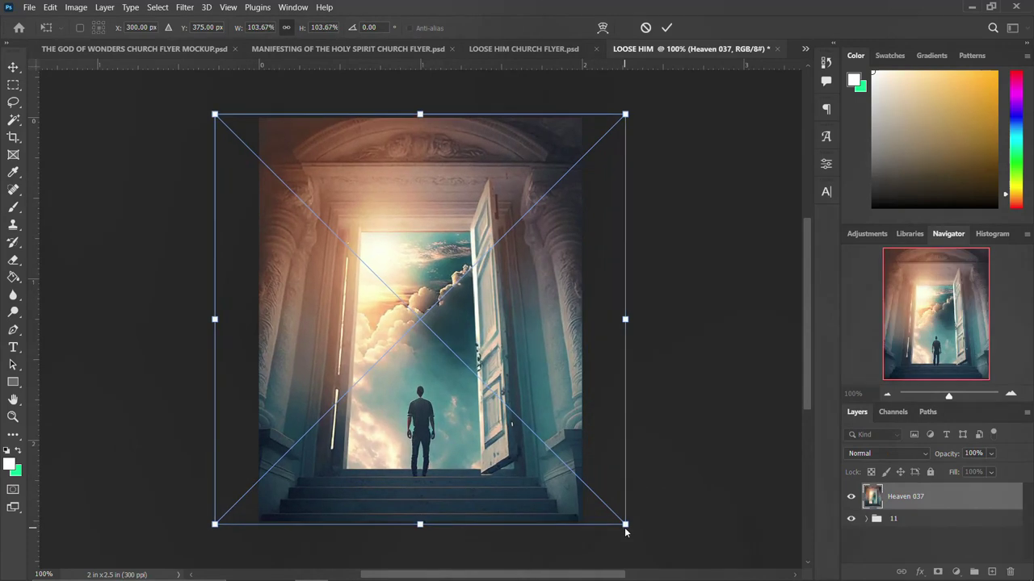
key("Return")
left_click(885, 453)
left_click(873, 413)
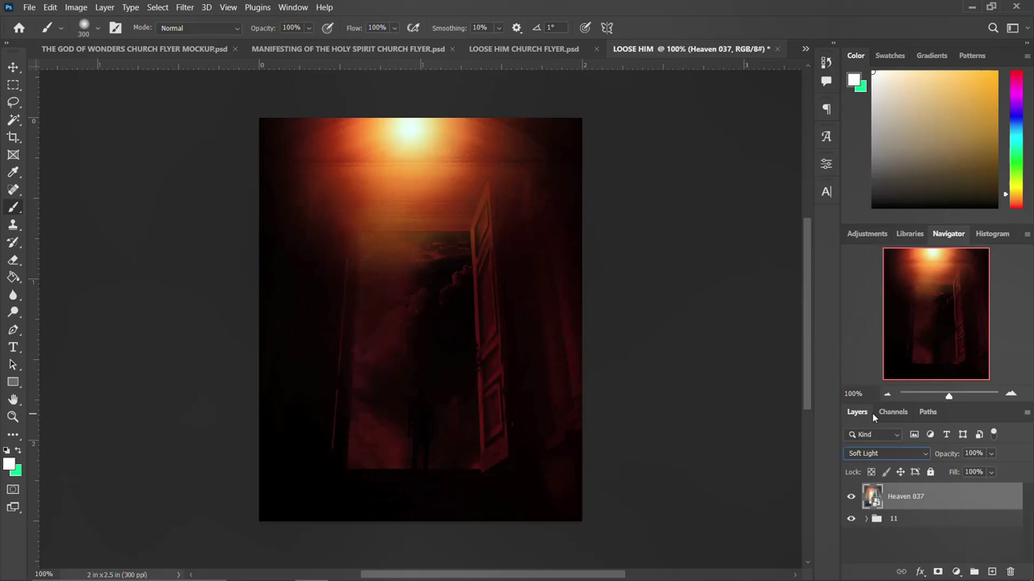
Group the doorway image with group 11 and name the group 'BACKGROUND'.
left_click(13, 67)
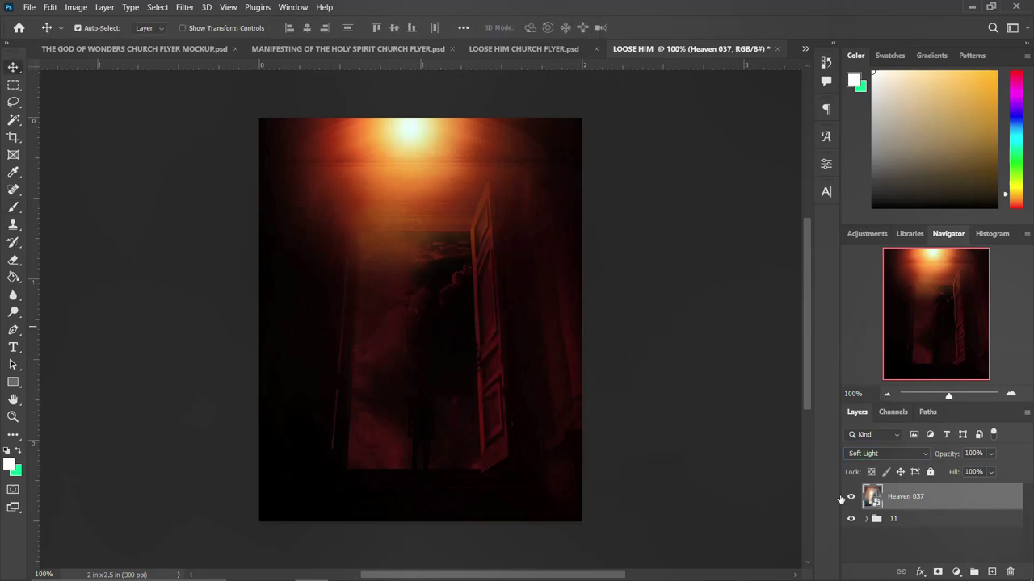
left_click(917, 521, "shift")
key("ctrl+g")
double_click(895, 491)
type("8")
key("Return")
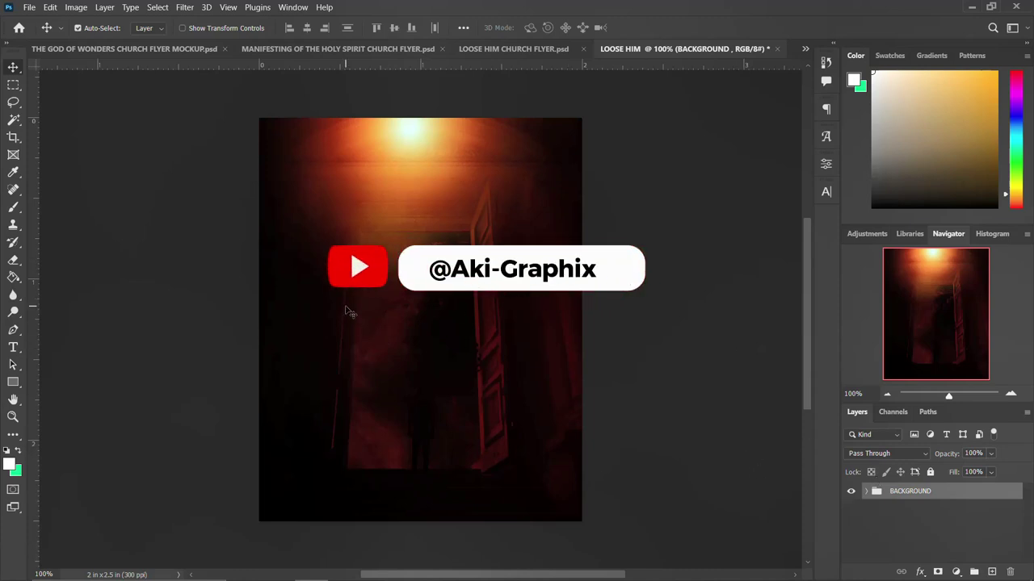
Place the FACEBOOK copy banner, shrunk to about 35%, near the top of the flyer.
left_click(274, 568)
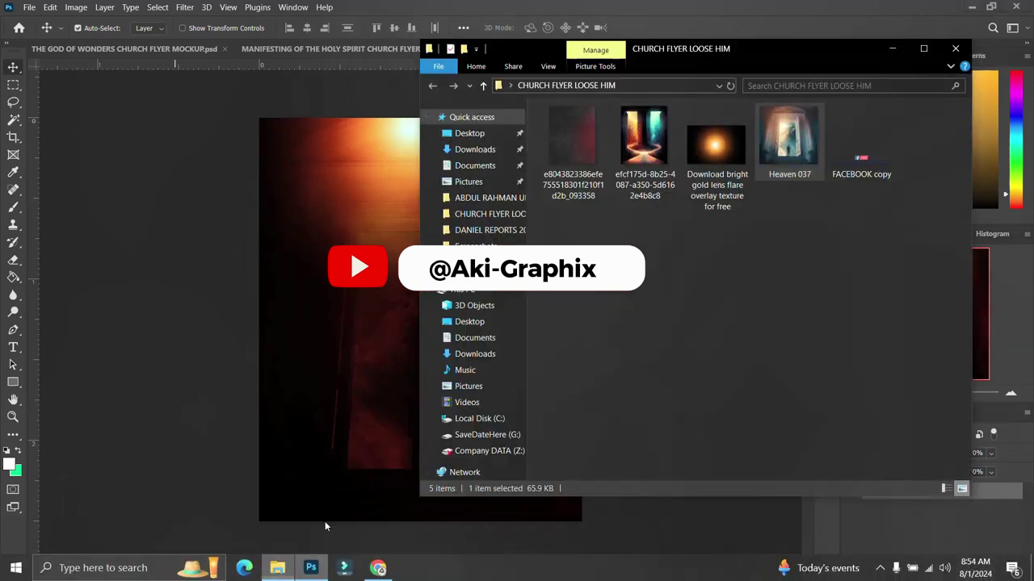
left_click_drag(853, 147, 294, 223)
left_click_drag(869, 129, 803, 281)
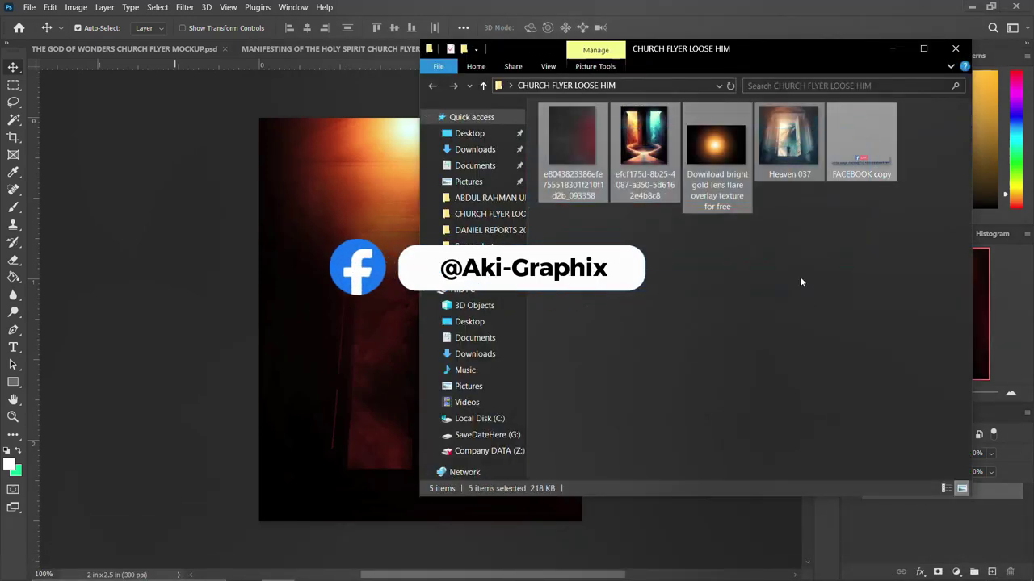
left_click_drag(854, 133, 526, 266)
left_click_drag(861, 145, 341, 199)
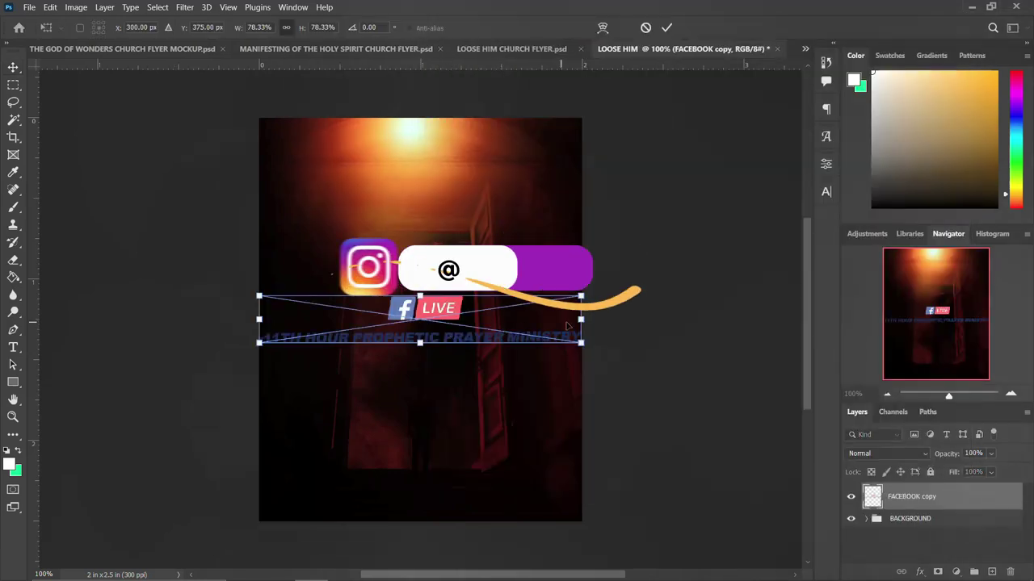
left_click_drag(581, 343, 491, 329)
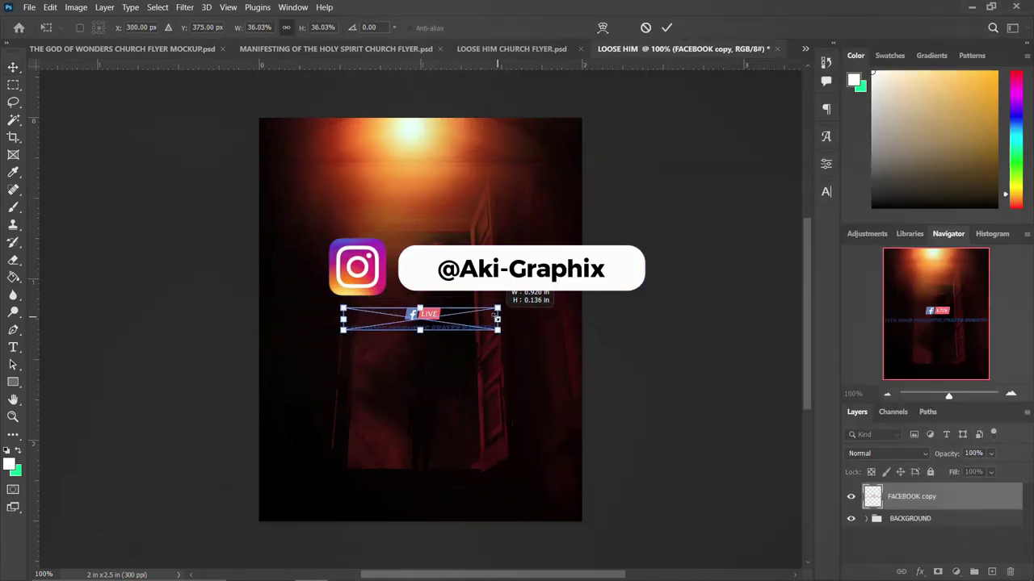
left_click_drag(420, 320, 423, 148)
key("Return")
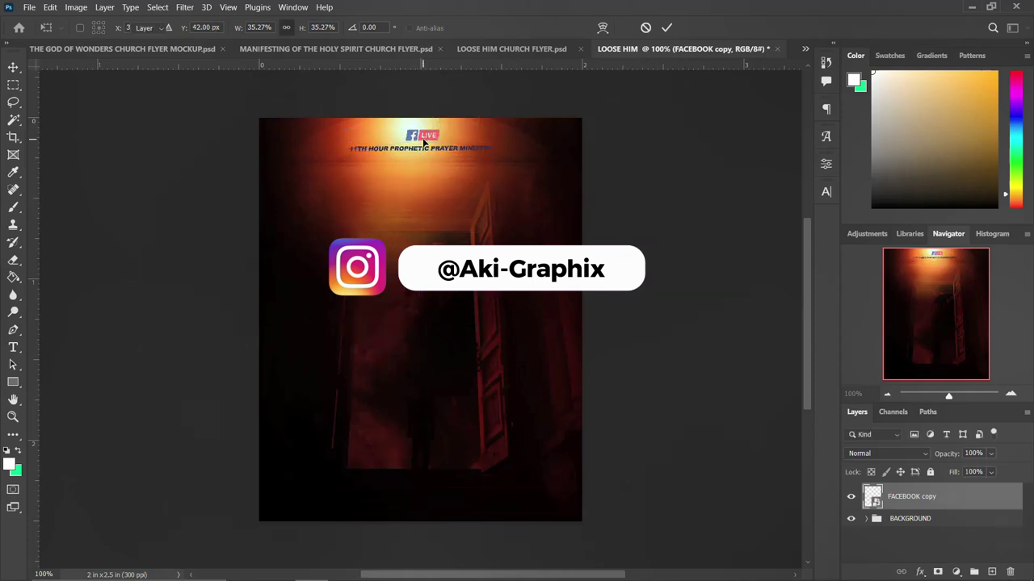
key("t")
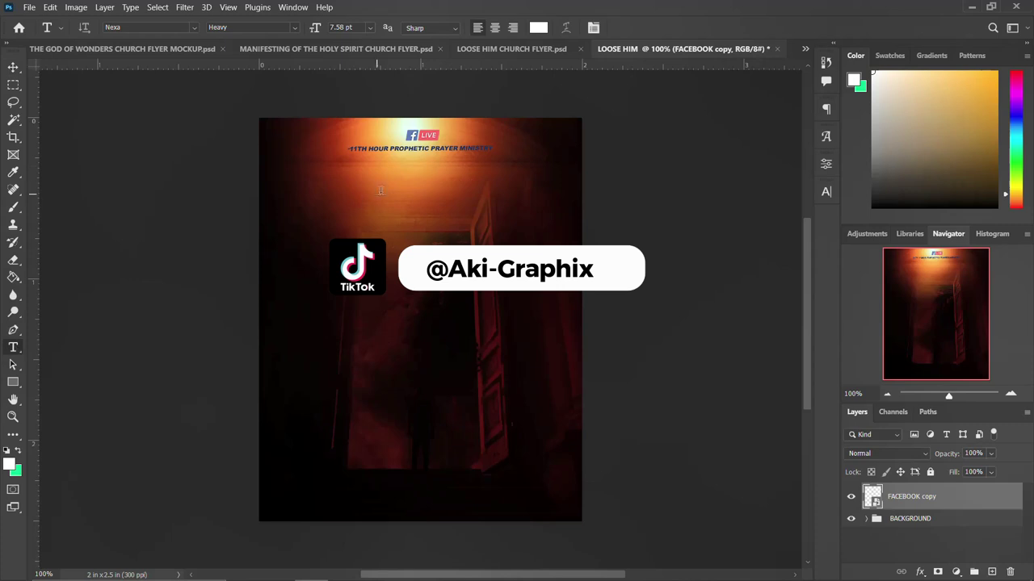
Add a 'PRESENTS' text line in the light Nexa Extra Light font weight.
left_click(423, 185)
type("PRE")
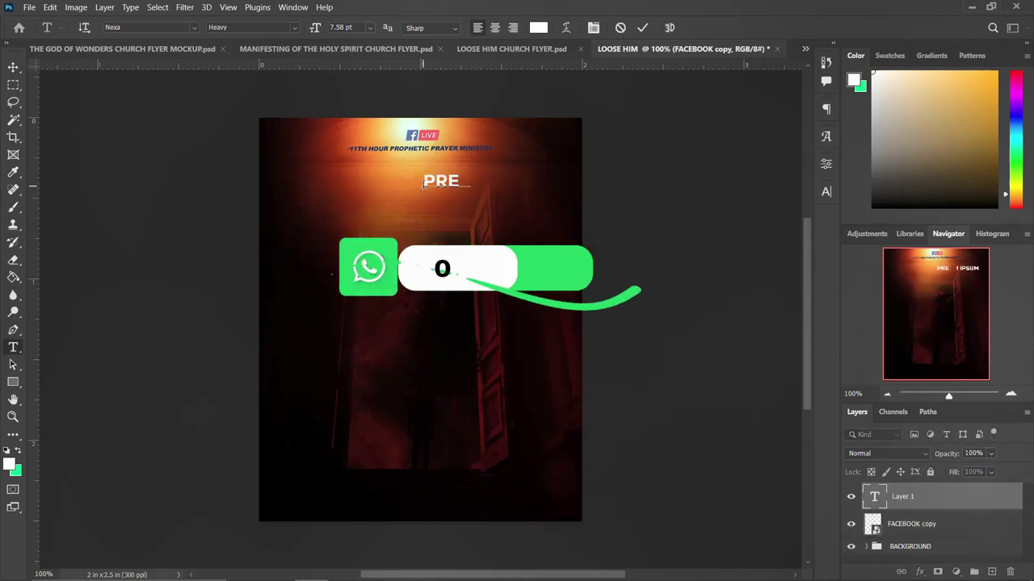
type("sents")
key("ctrl+Return")
left_click(825, 192)
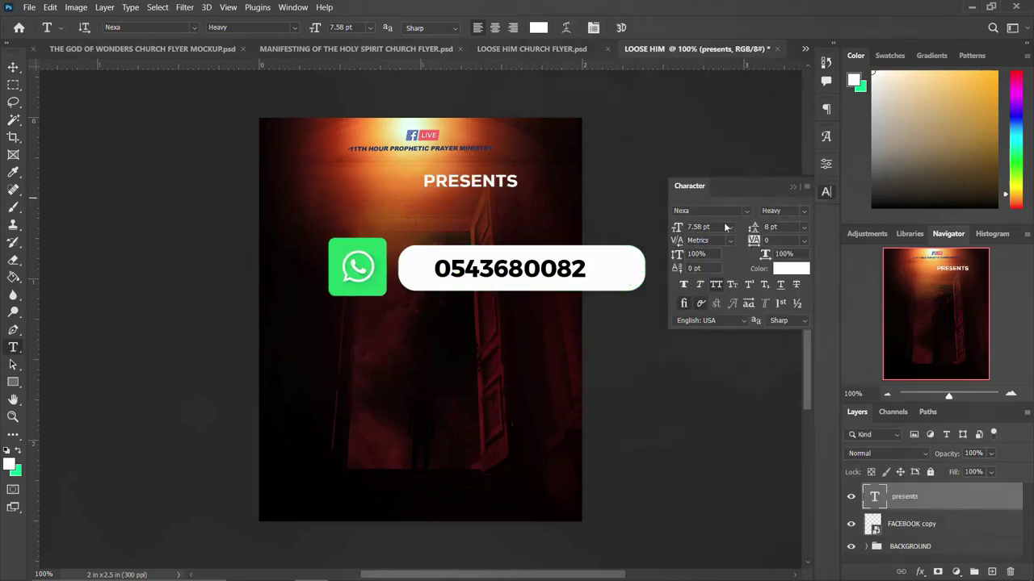
left_click(823, 193)
left_click(292, 7)
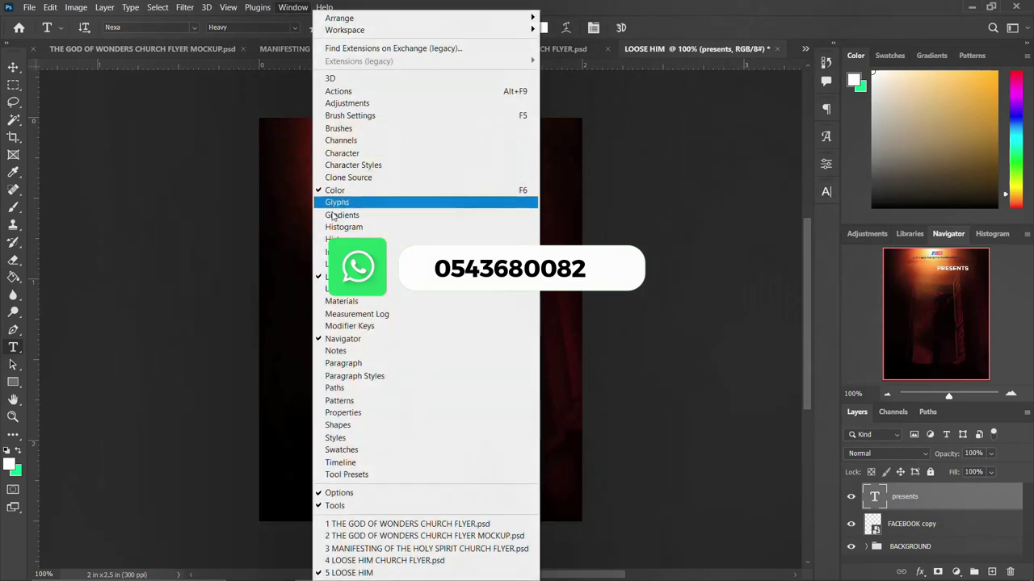
left_click(355, 153)
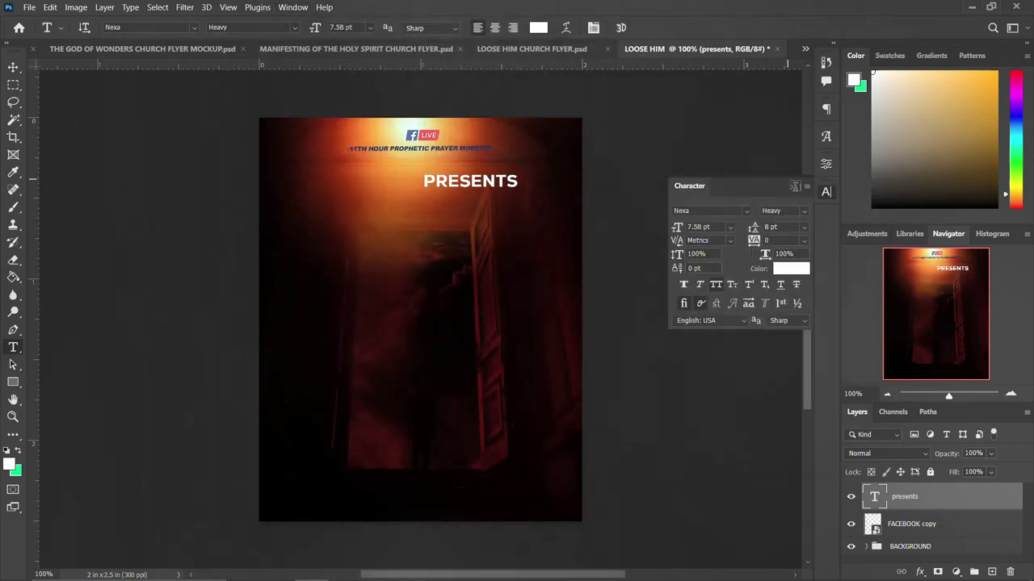
left_click(827, 191)
left_click(784, 210)
Set PRESENTS to 5 pt and move it up under the ministry name.
double_click(691, 227)
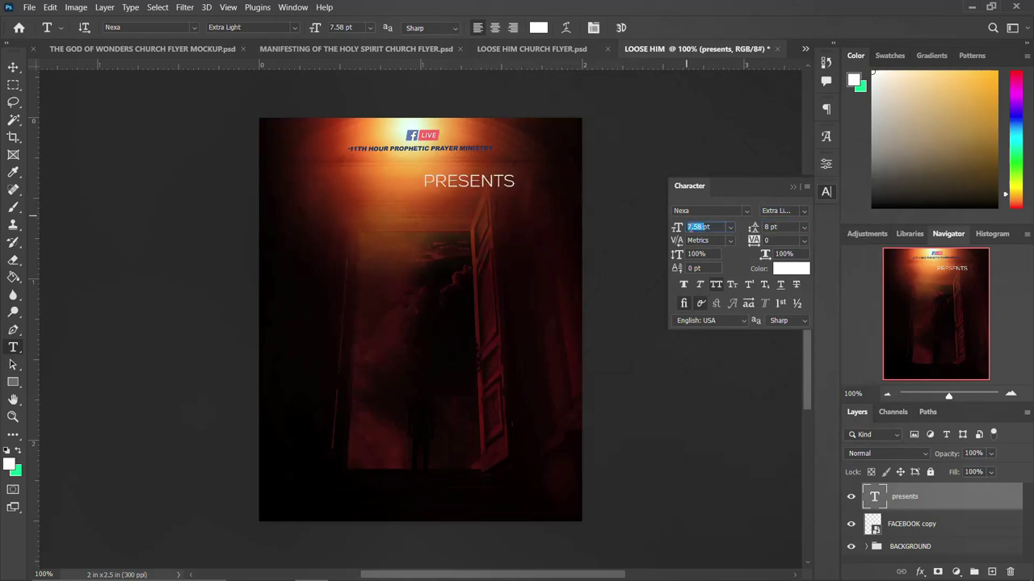
type("5")
key("Return")
left_click(812, 189)
key("v")
mouse_move(470, 188)
left_mouse_down()
mouse_move(428, 169)
mouse_move(437, 170)
left_mouse_up()
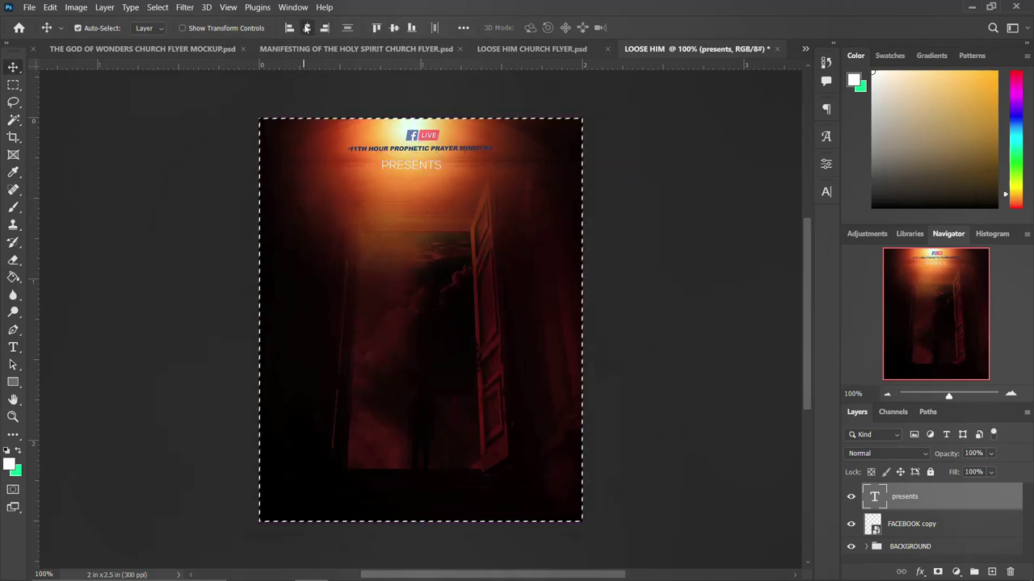
left_click(826, 191)
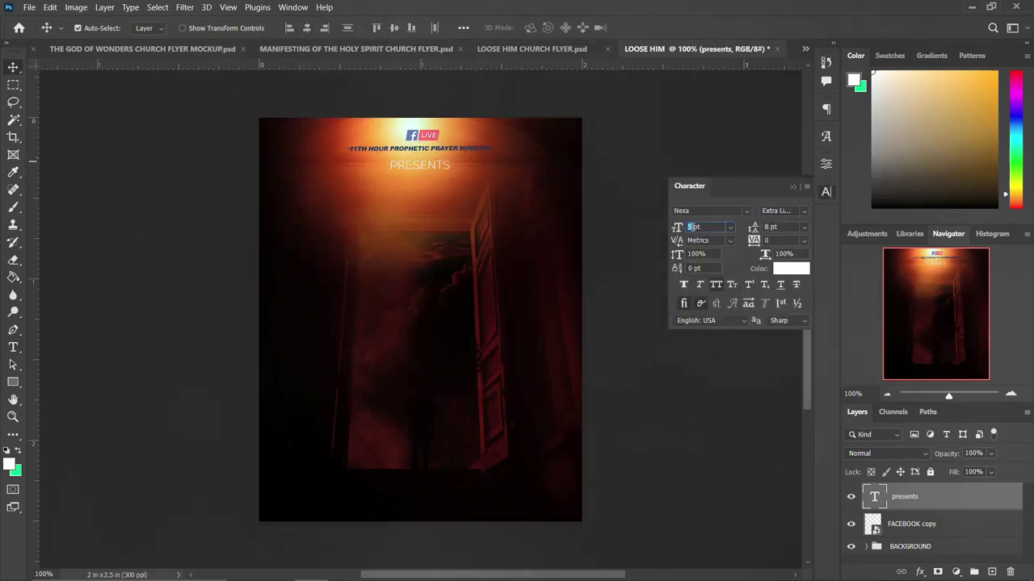
key("Return")
left_click(819, 194)
Group PRESENTS with the FACEBOOK copy banner as 'NAME & LOGO'.
key("ctrl+a")
key("ctrl+d")
left_click(911, 523, "shift")
key("ctrl+g")
double_click(901, 491)
type("NAME & LOGO")
key("Return")
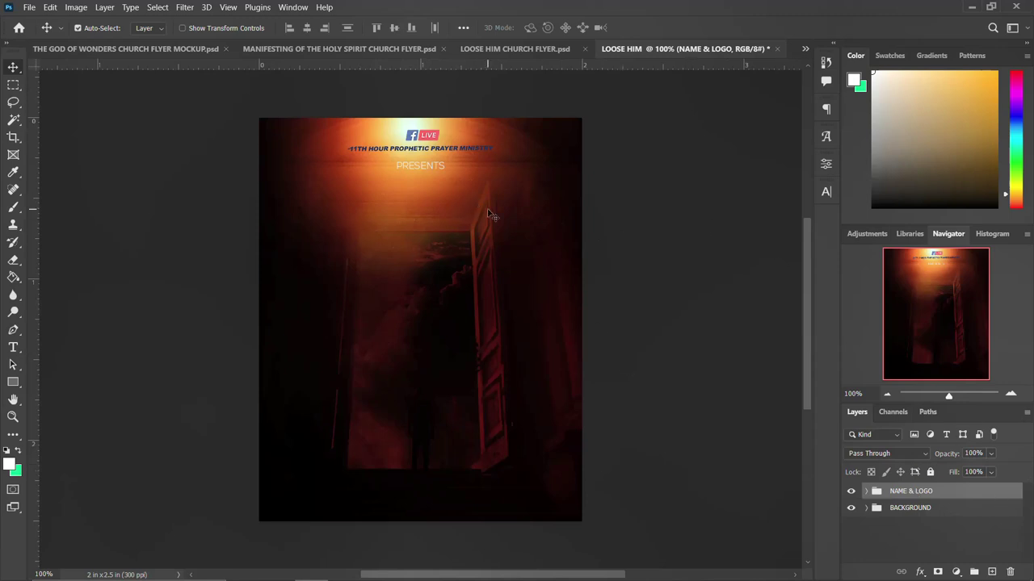
Draw a red-filled circle over the door with the Ellipse Tool.
left_click(13, 382)
left_click(68, 395)
left_click_drag(369, 224, 574, 430)
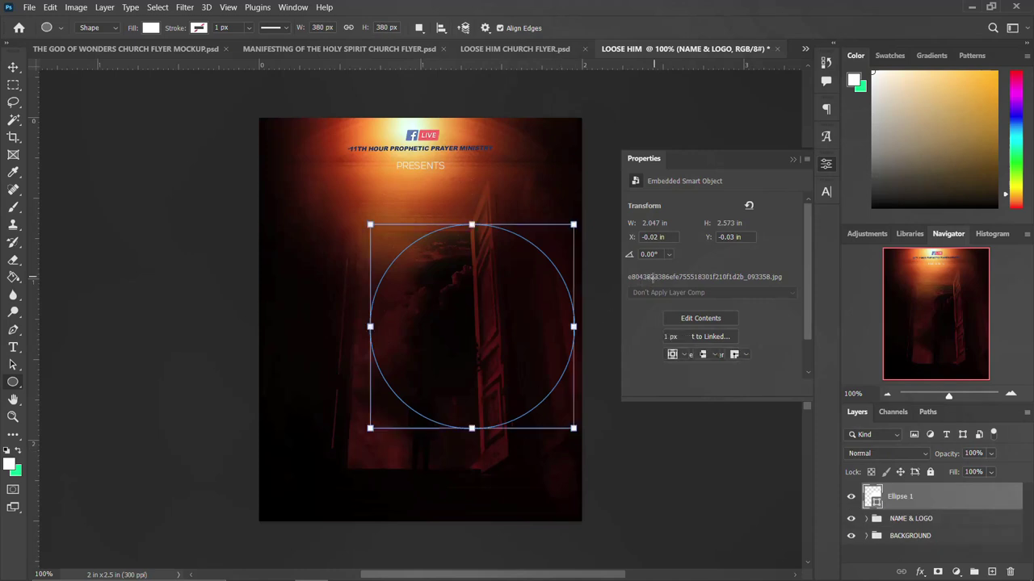
left_click(671, 300)
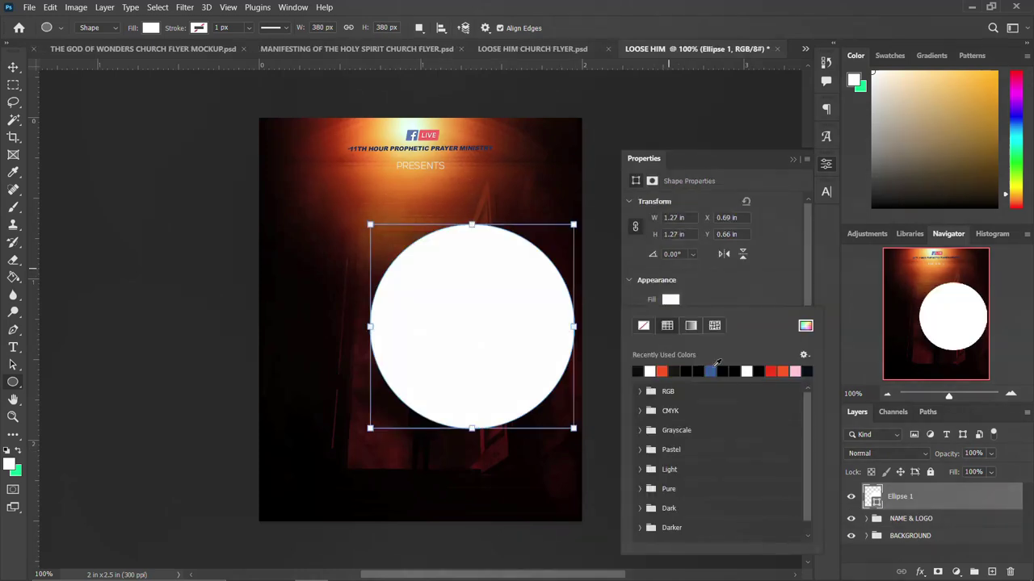
left_click(773, 370)
left_click(604, 165)
Centre the red circle horizontally and vertically on the canvas.
left_click(14, 67)
left_click_drag(509, 340, 471, 330)
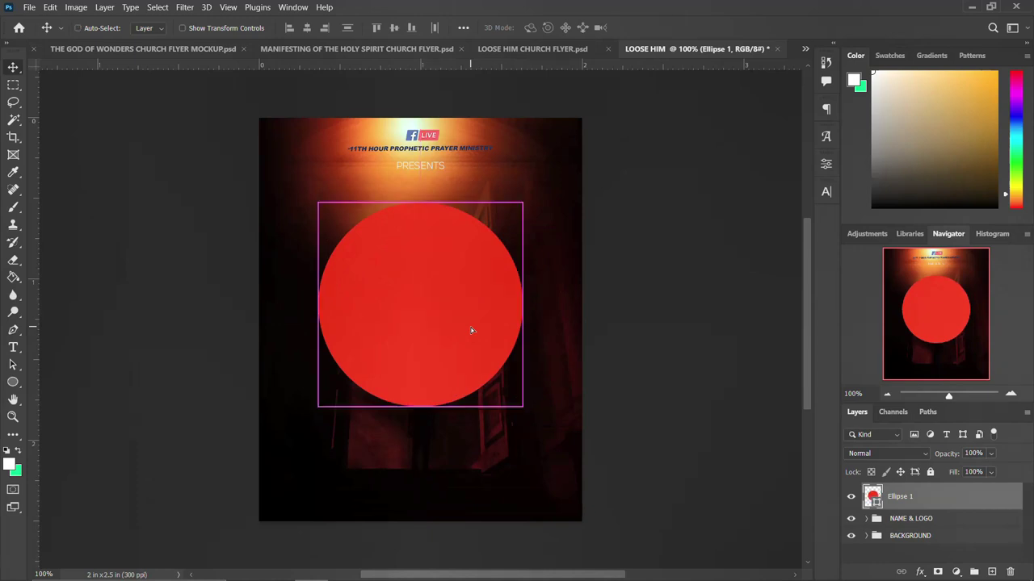
key("ctrl+a")
left_click(306, 28)
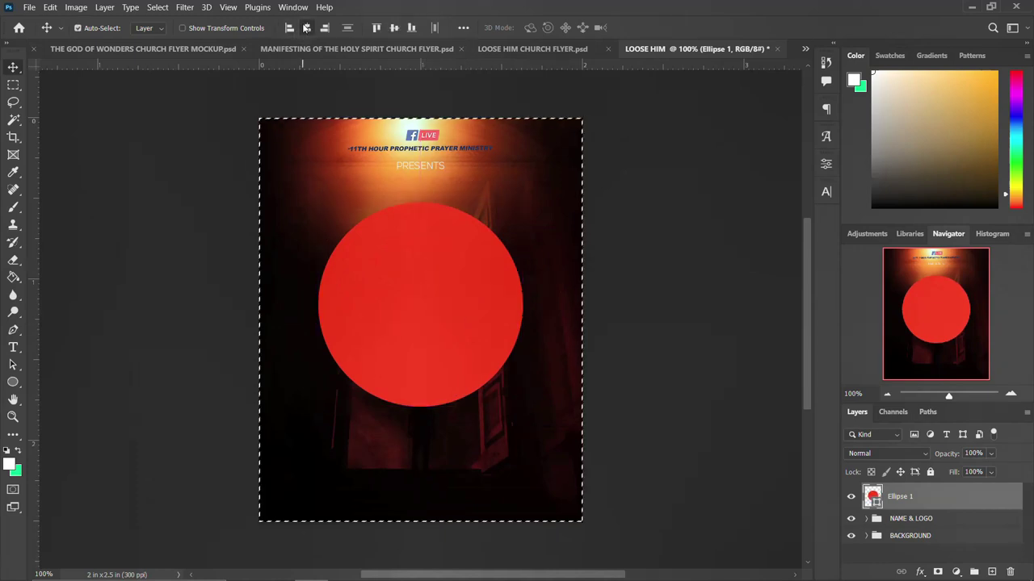
left_click(394, 27)
key("ctrl+d")
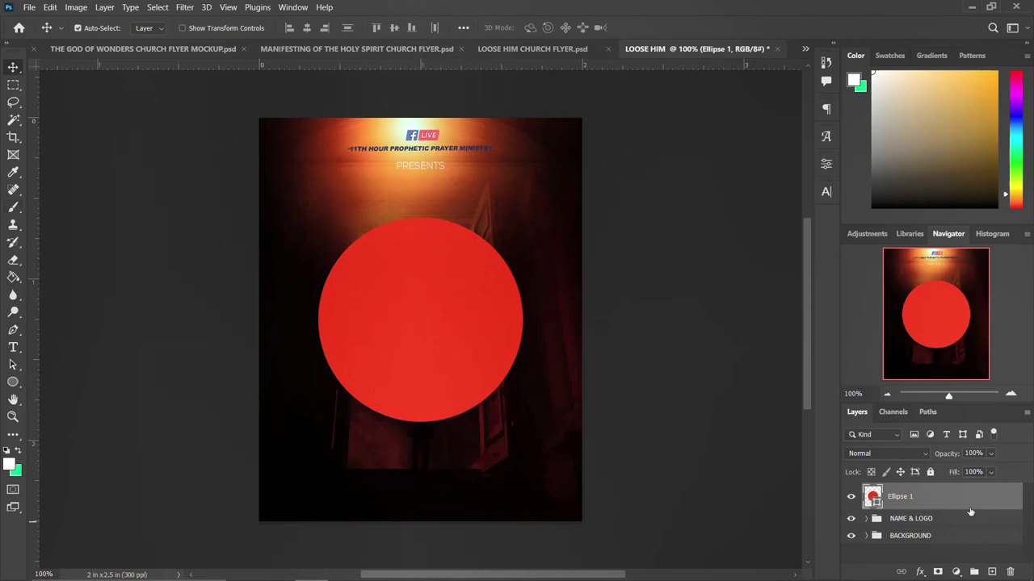
Draw a tall thin white rectangle bar through the circle on a new layer.
left_click(992, 572)
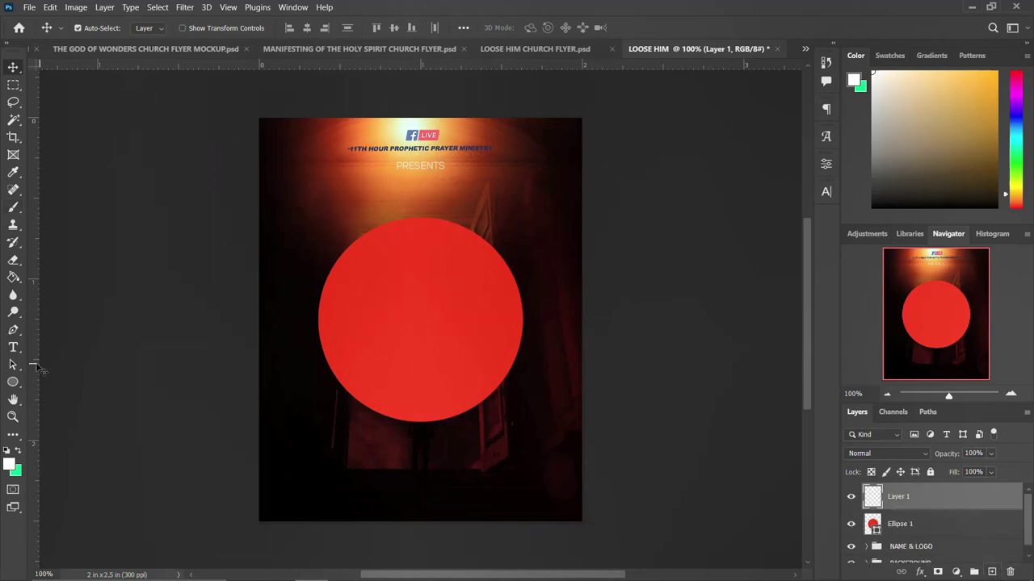
right_click(13, 382)
left_click(64, 381)
left_click_drag(406, 168, 413, 444)
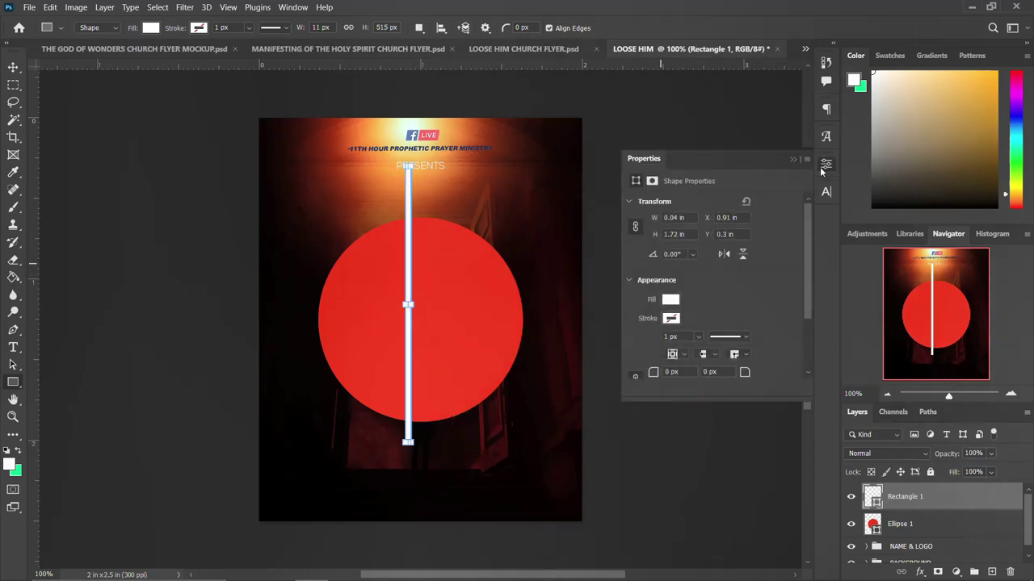
Centre the white bar on the red circle using the circle's selection.
left_click(826, 164)
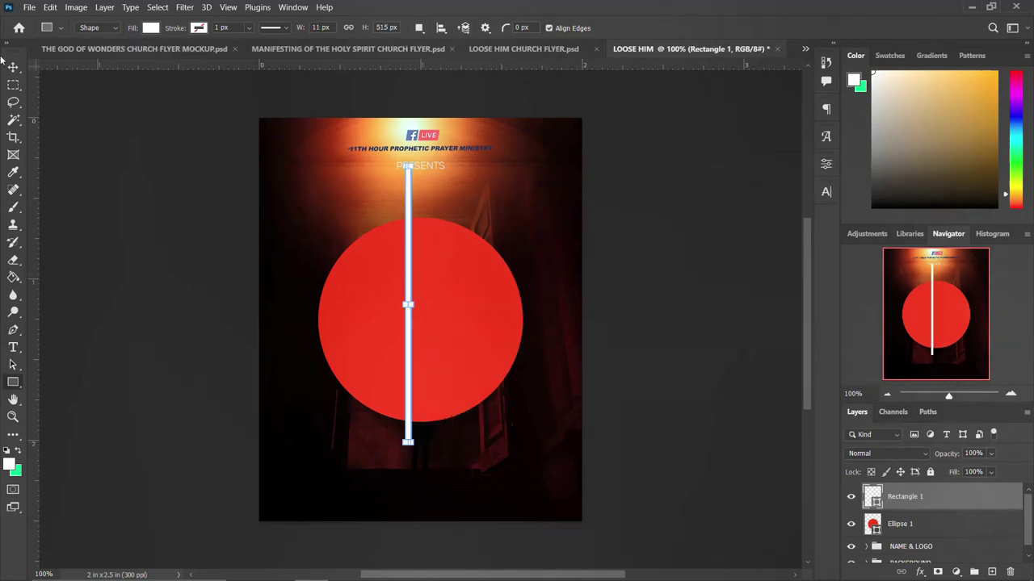
left_click(13, 67)
left_click(874, 525, "ctrl")
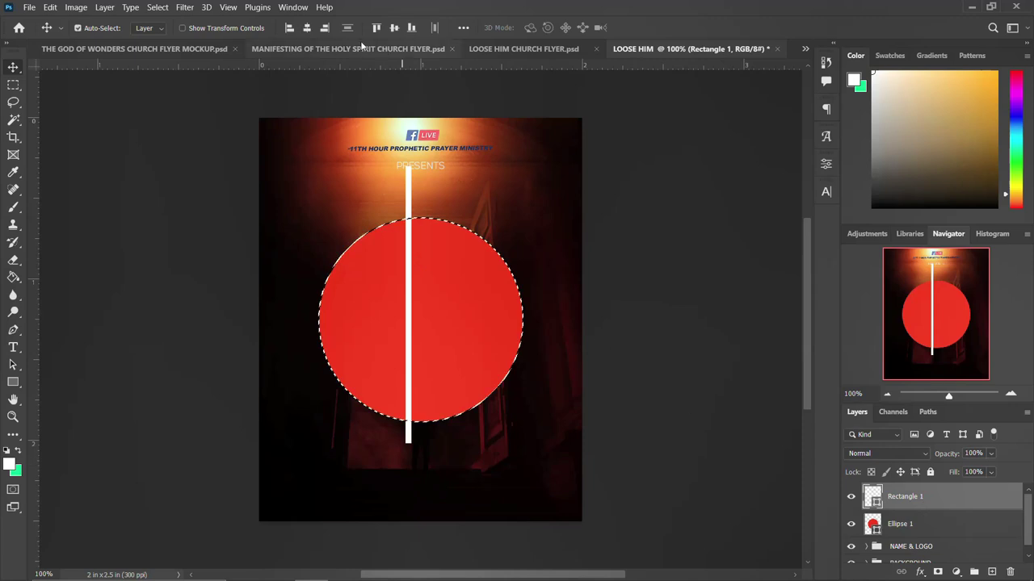
left_click(395, 29)
key("ctrl+d")
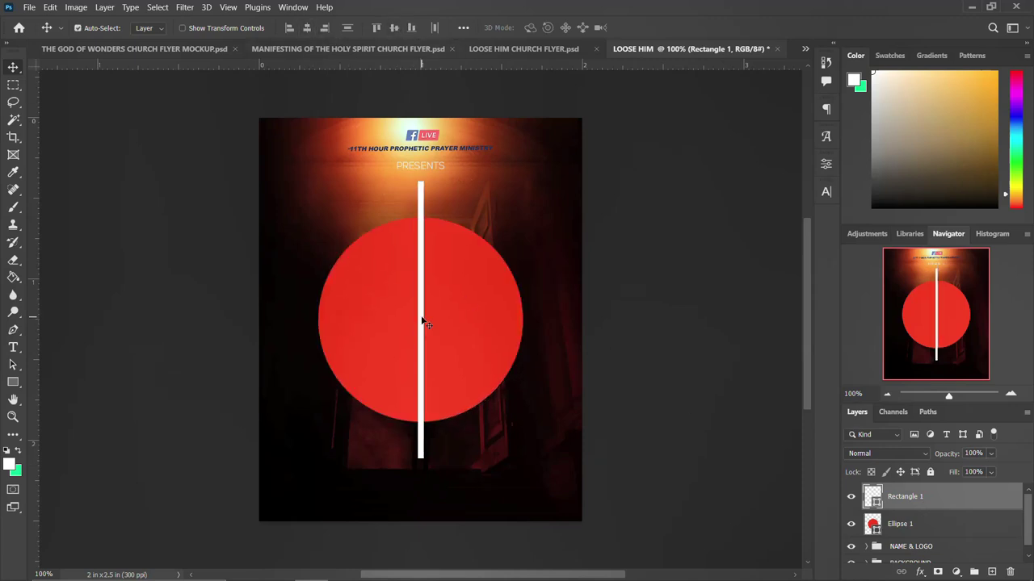
Make two copies of the bar, rotating each by 45°.
key("ctrl+j")
key("ctrl+t")
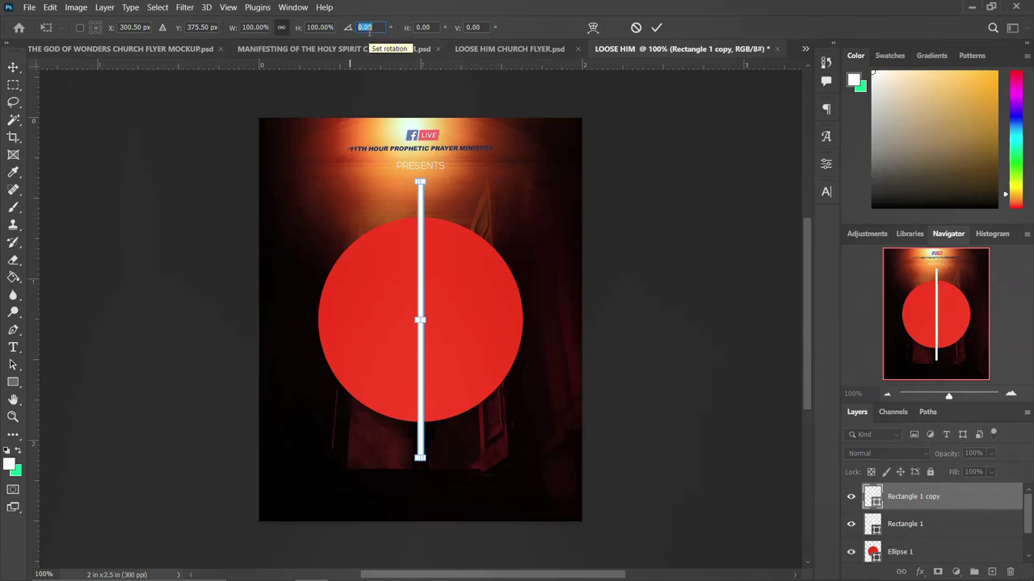
type("45")
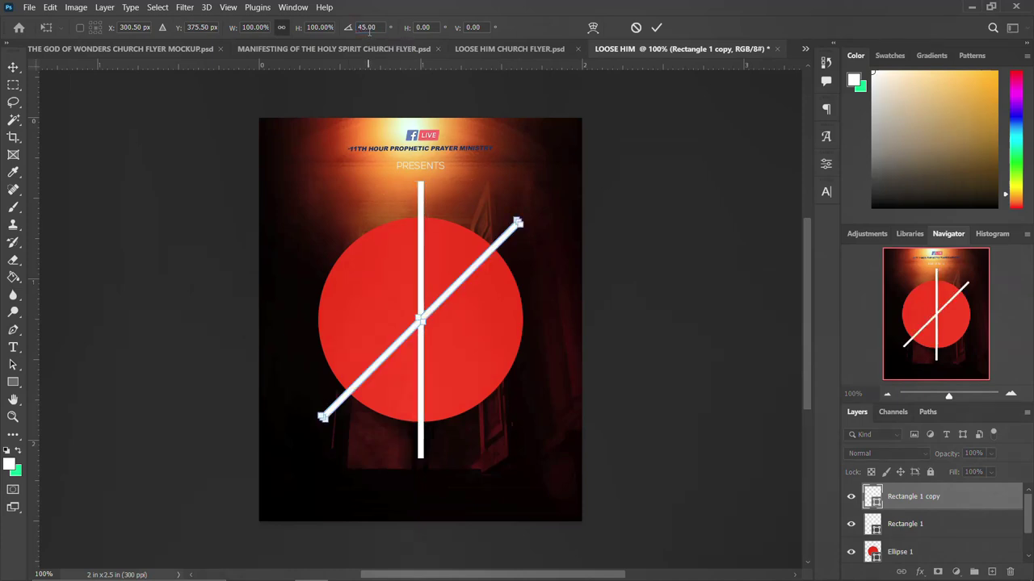
key("Return")
key("ctrl+j")
key("ctrl+t")
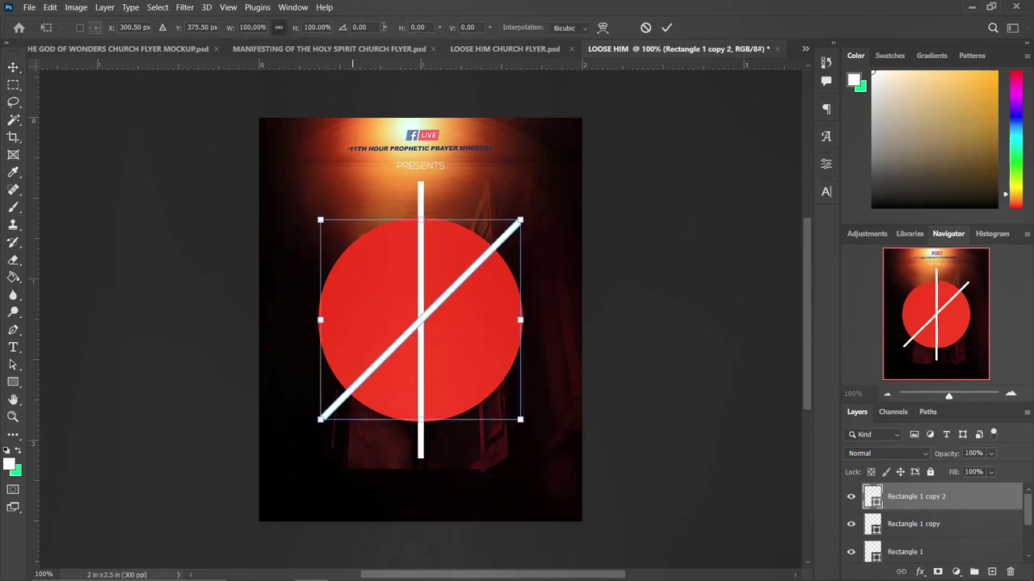
type("45")
key("Return")
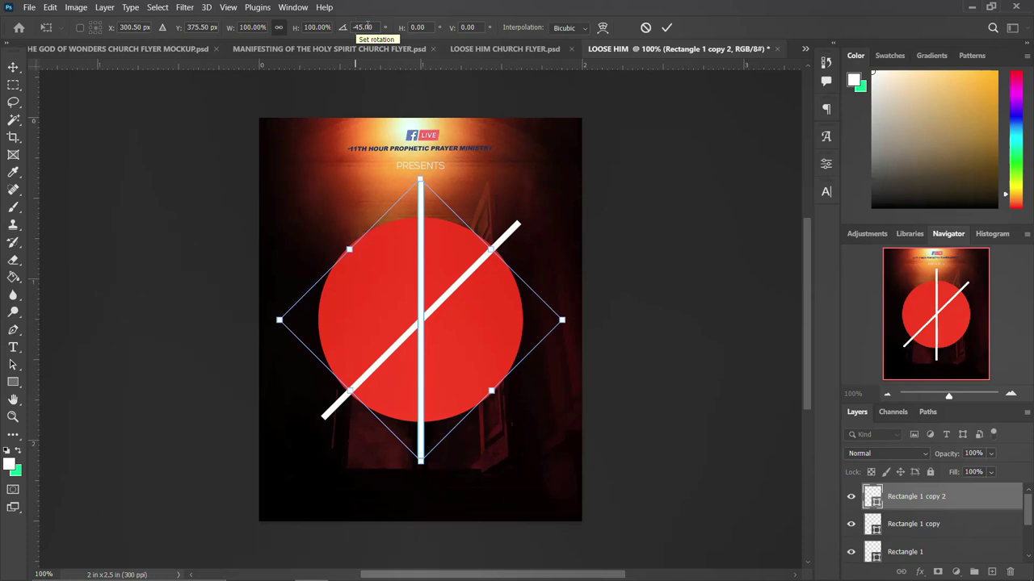
Set the copy's rotation to 90° so it crosses diagonally, then duplicate the bar again.
left_click(365, 27)
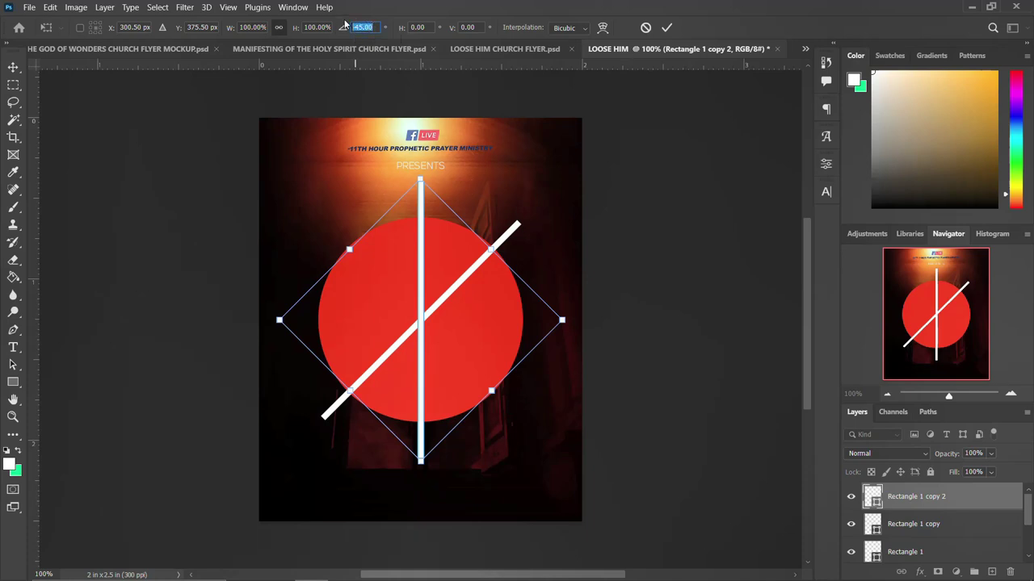
type("90")
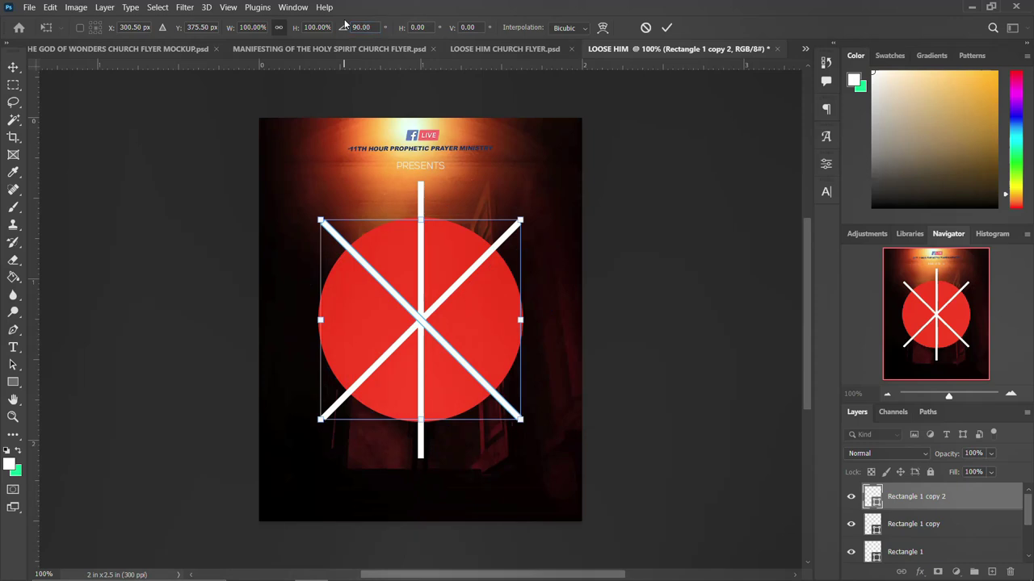
key("Return")
key("ctrl+j")
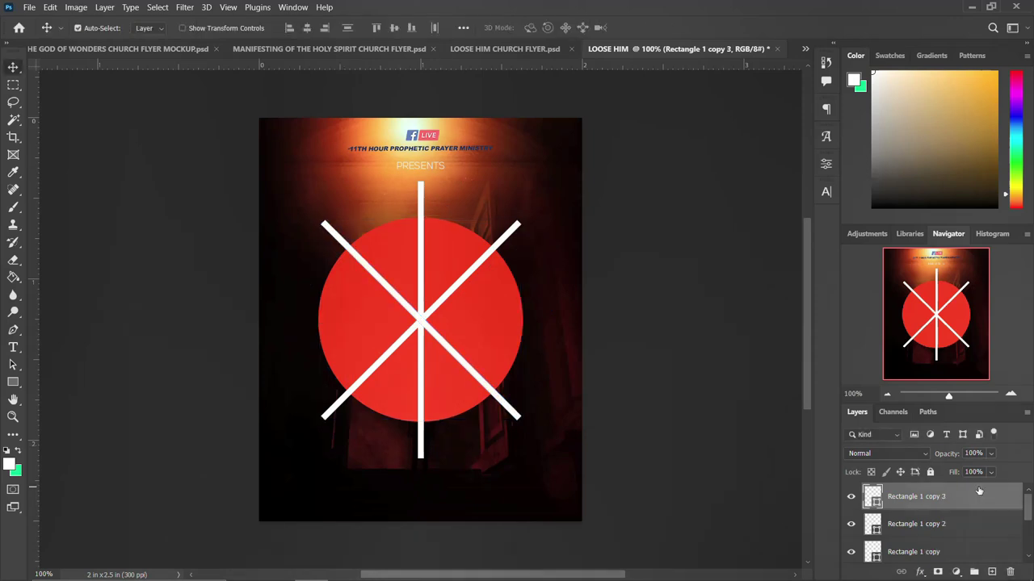
key("ctrl+t")
Rotate the new bar copy, entering a 180° angle, and commit the transform.
left_click_drag(561, 220, 415, 342)
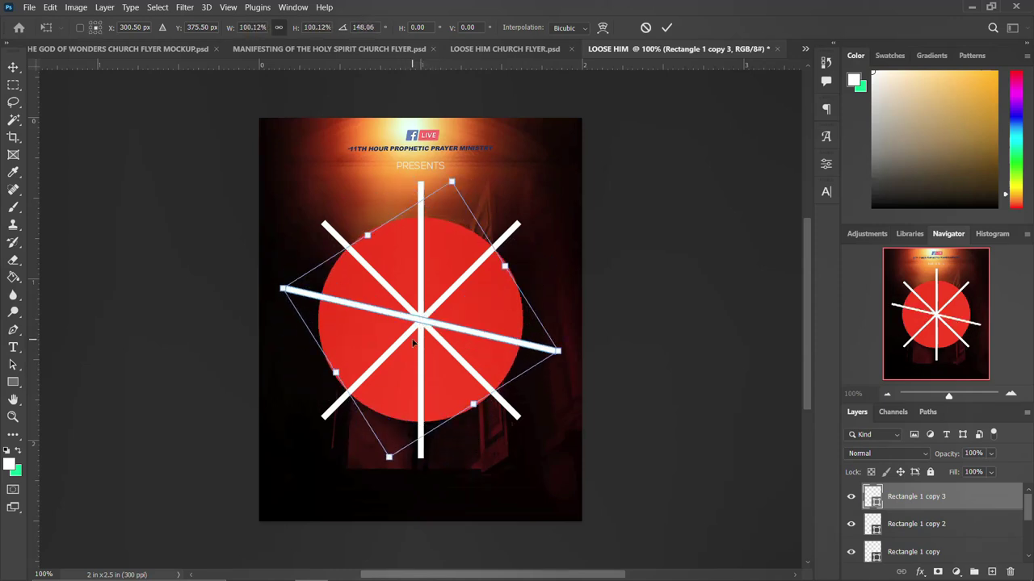
left_click(363, 27)
type("180")
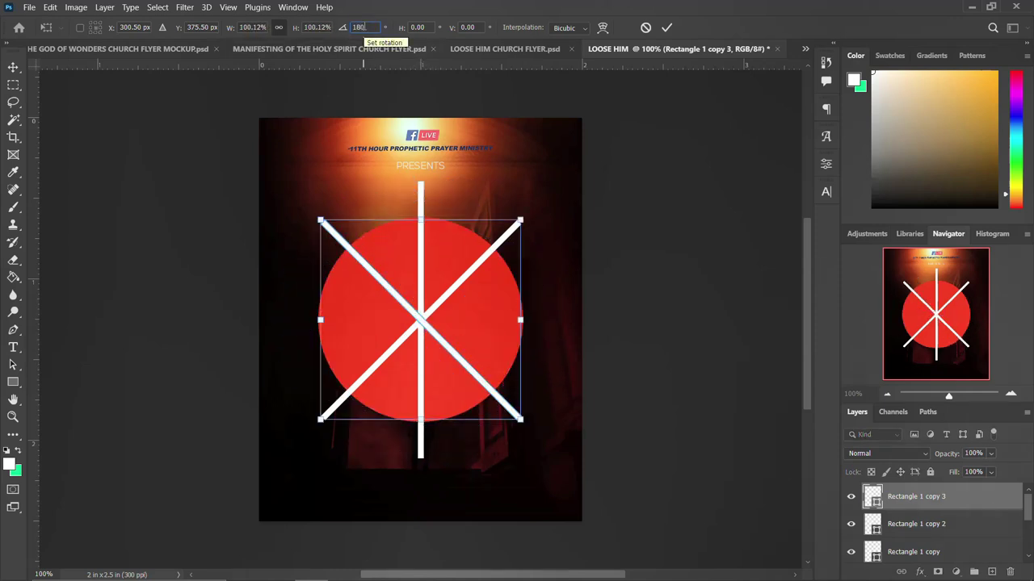
left_click_drag(341, 27, 339, 27)
type("270")
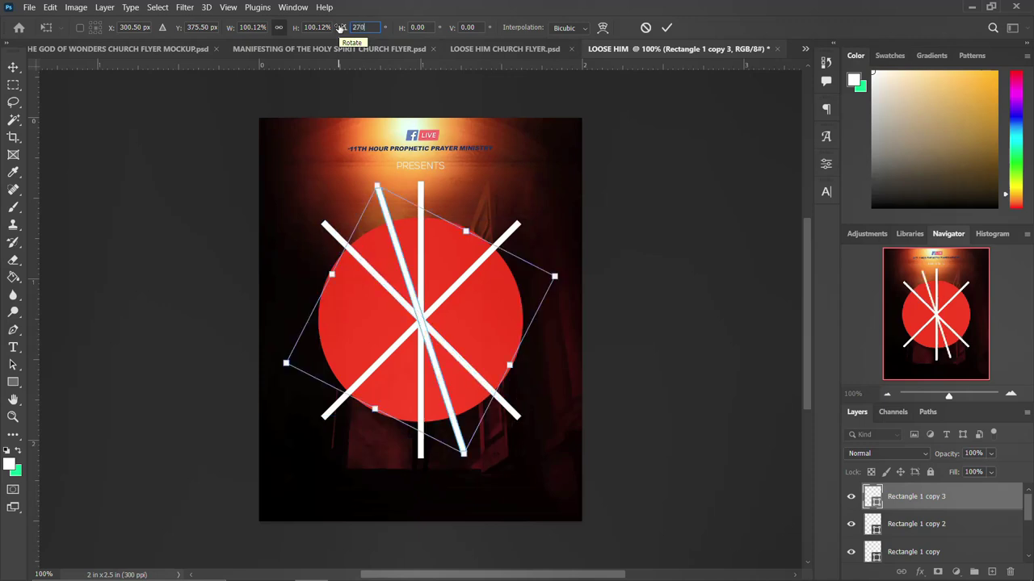
key("Return")
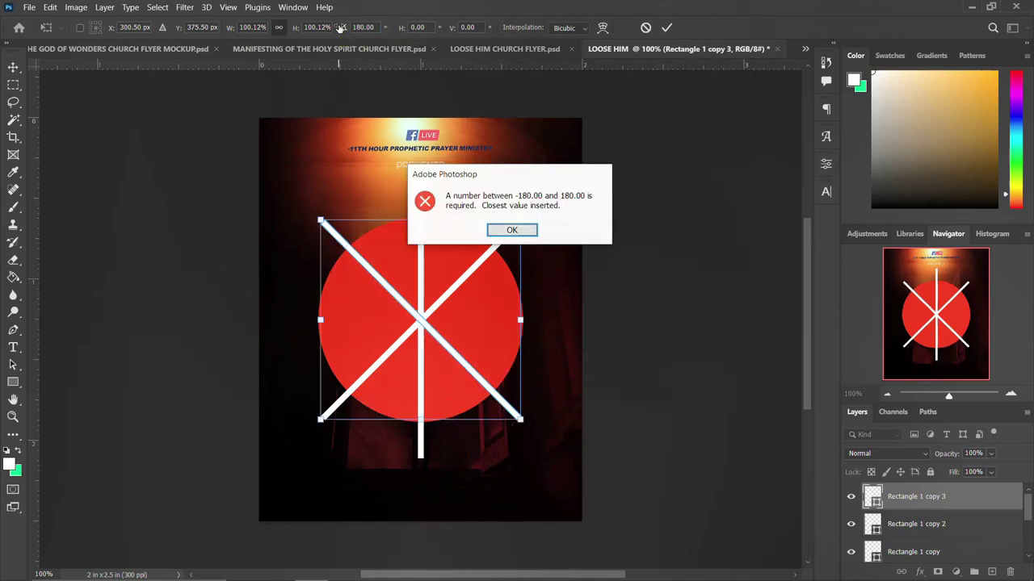
left_click(524, 231)
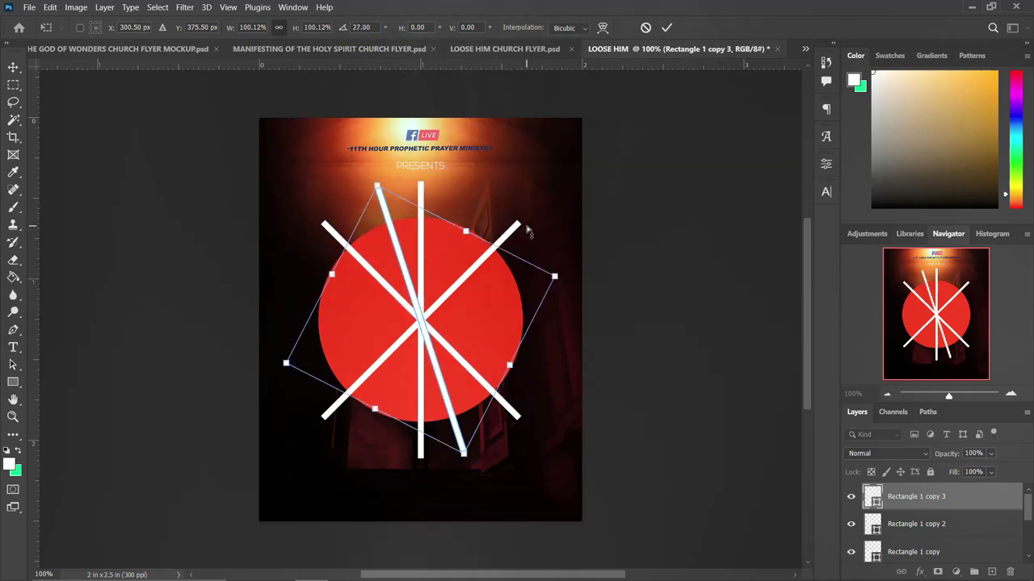
key("Return")
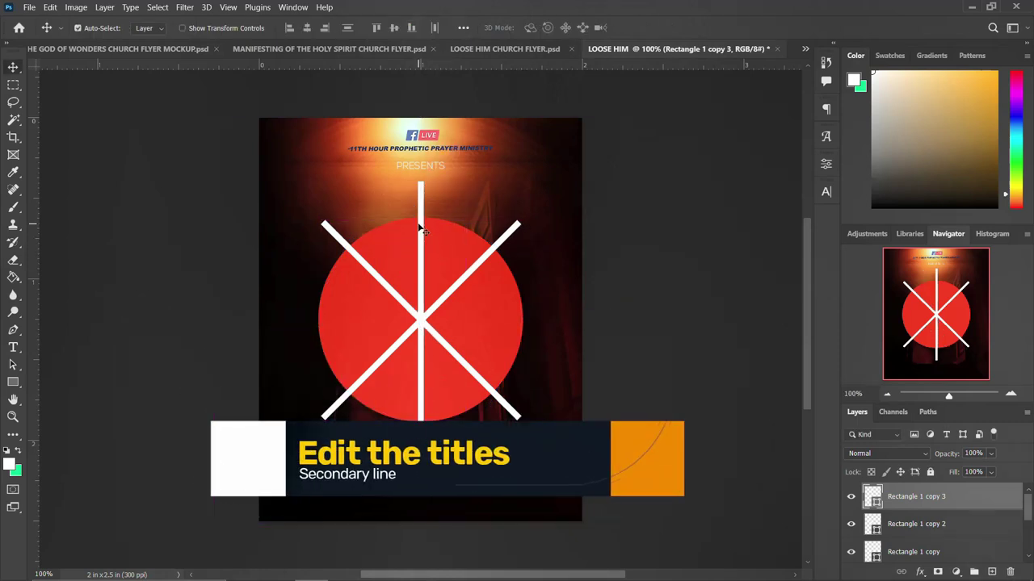
Duplicate the vertical white bar and rotate the copy exactly 90° to horizontal.
left_click(422, 225)
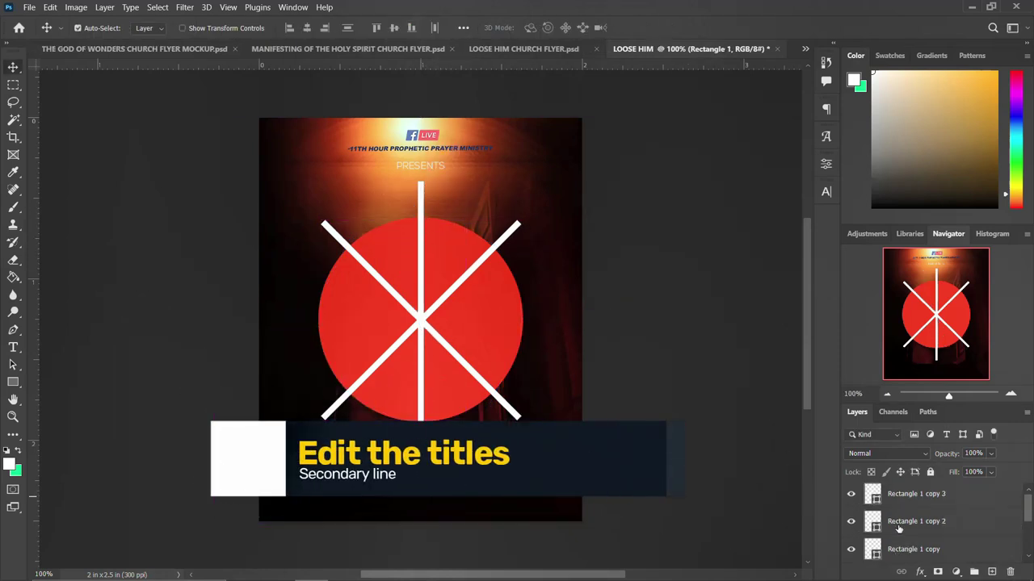
left_click(898, 497)
left_click(899, 499)
left_click(421, 243)
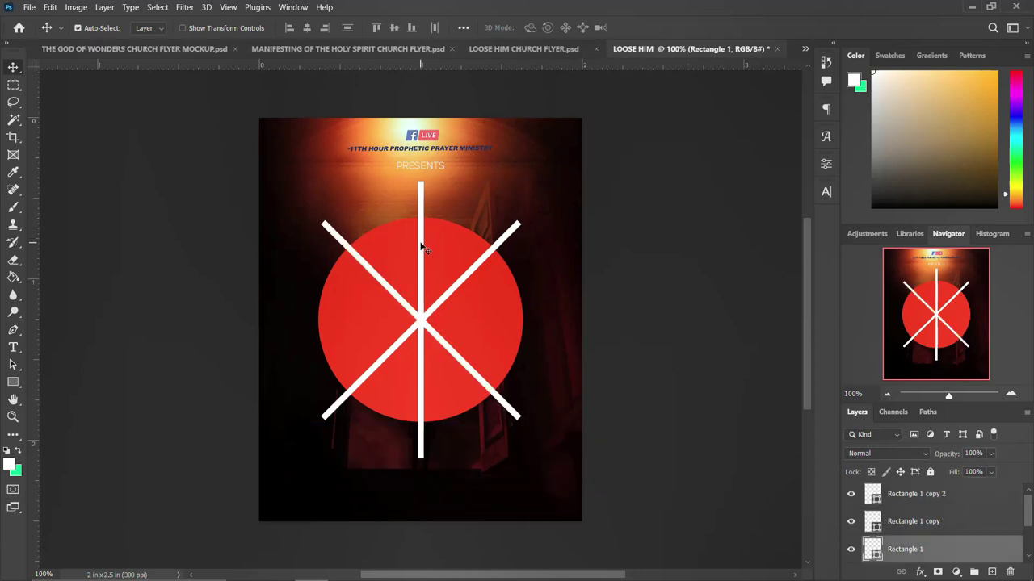
key("ctrl+t")
left_click_drag(452, 184, 505, 347)
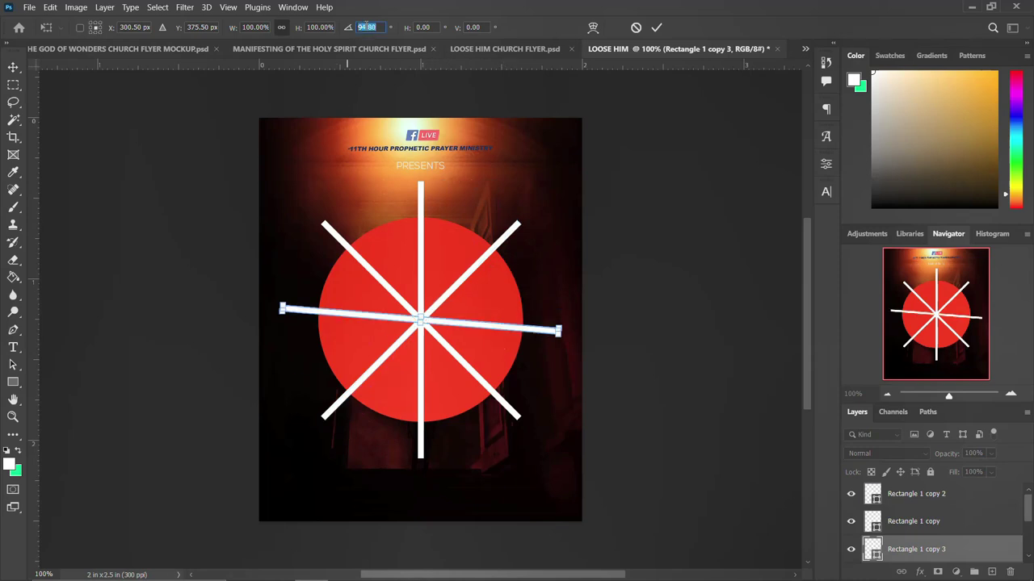
type("90")
key("Return")
key("Return")
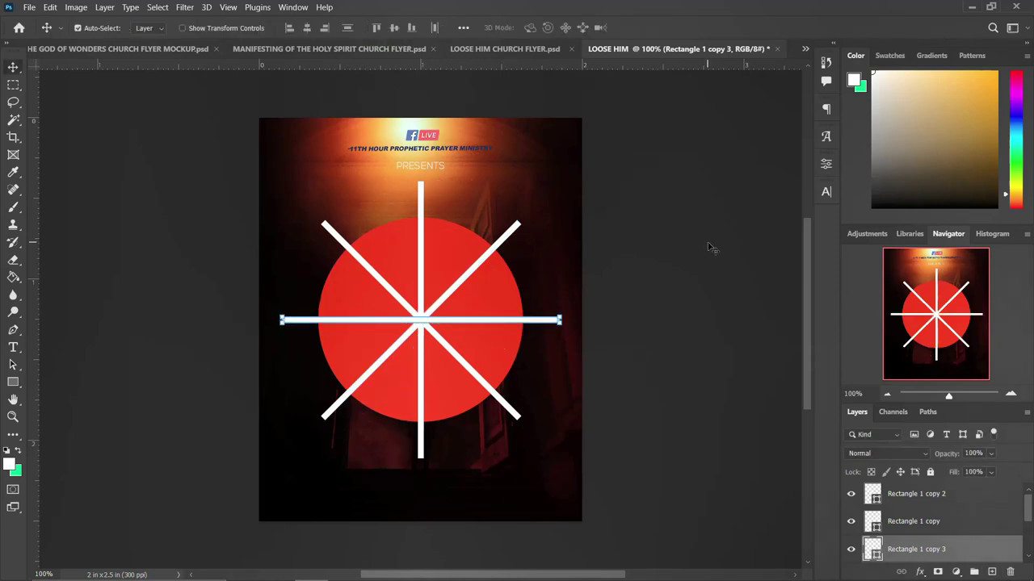
Select all the white bar layers and convert them into one smart object.
scroll(919, 524, "down", 2)
left_click(920, 525)
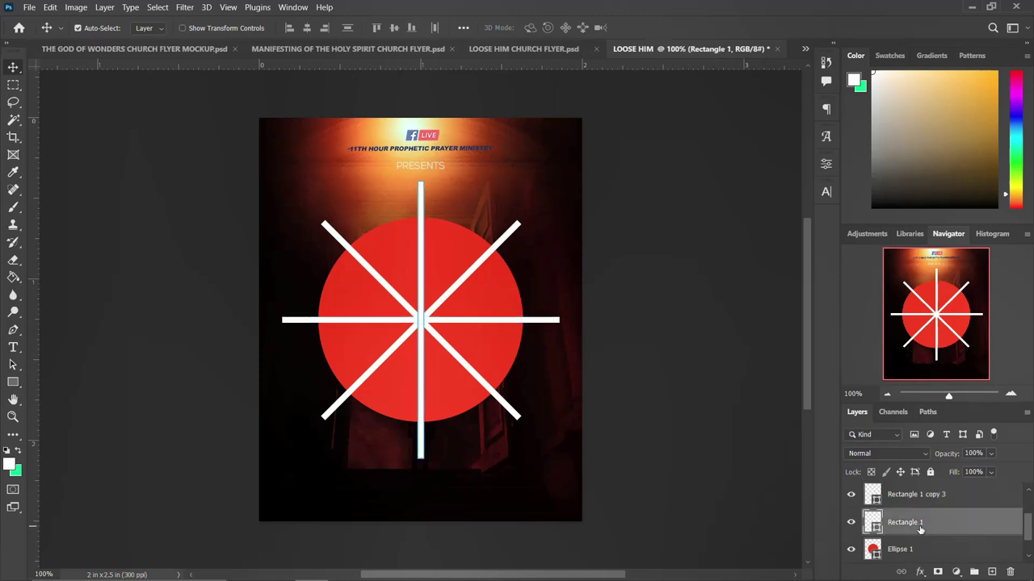
scroll(920, 523, "up", 2)
left_click(918, 498, "shift")
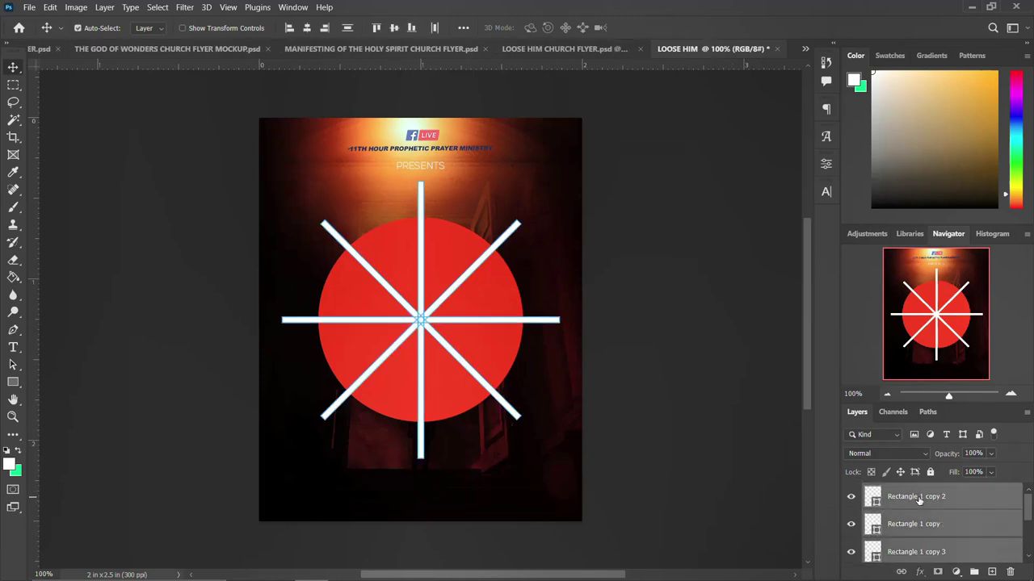
right_click(918, 499)
left_click(766, 203)
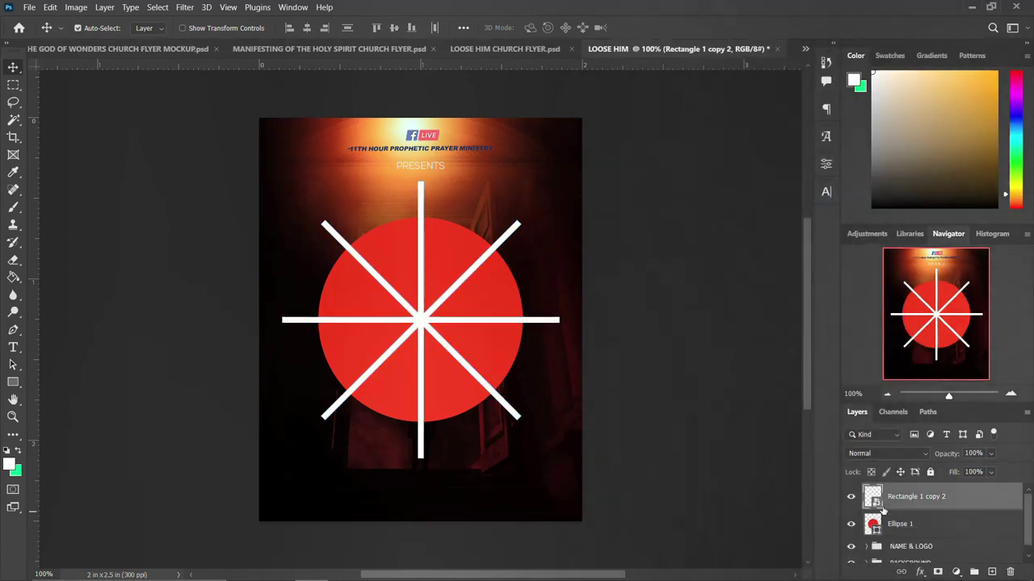
Combine the red circle and the white bars into one smart object.
left_click(899, 525, "shift")
key("ctrl+g")
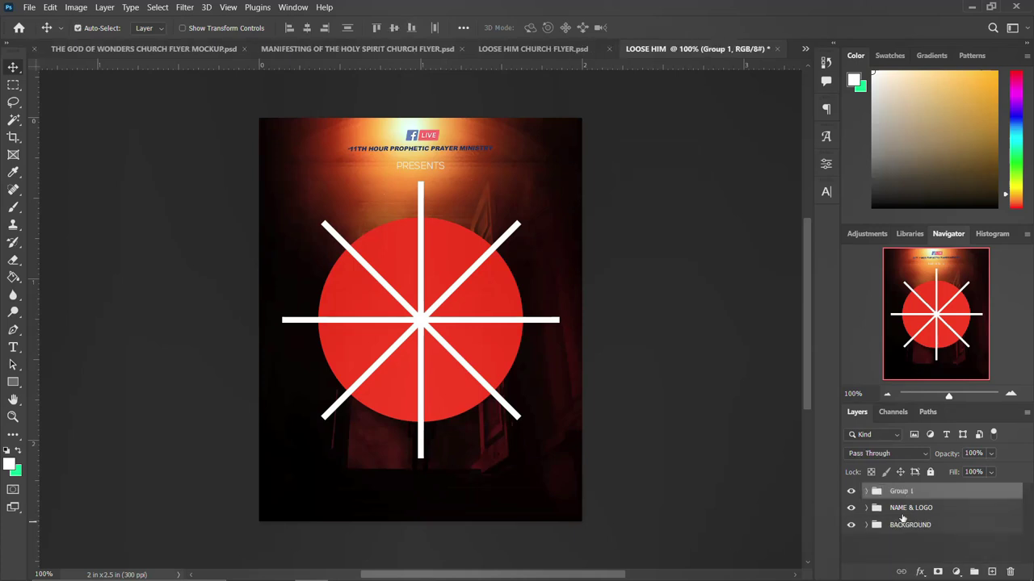
key("ctrl+z")
right_click(913, 495)
left_click(888, 157)
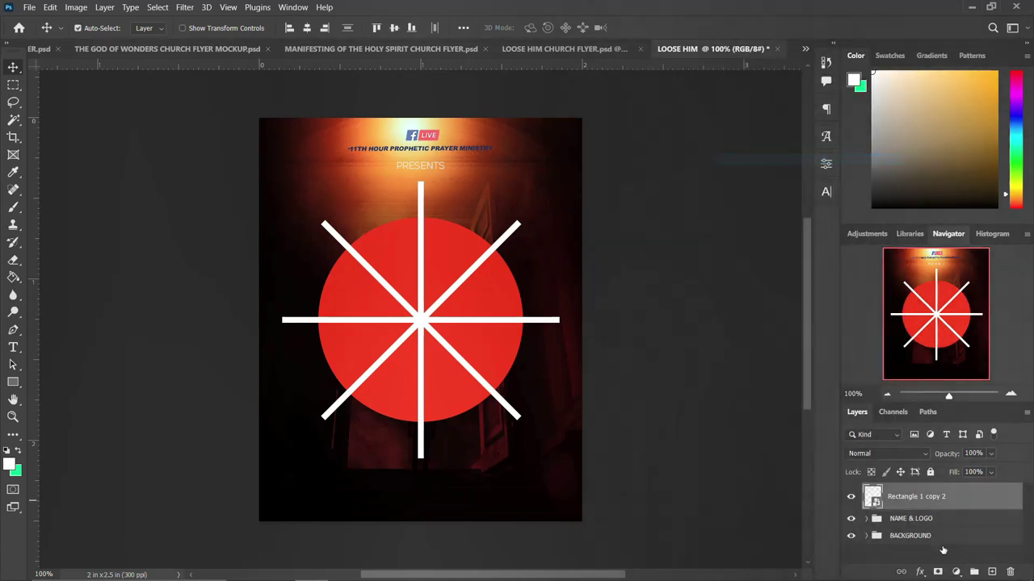
Magic-wand the white spokes, rasterize the layer, delete the spokes and deselect.
left_click(14, 121)
left_click(422, 323)
right_click(965, 495)
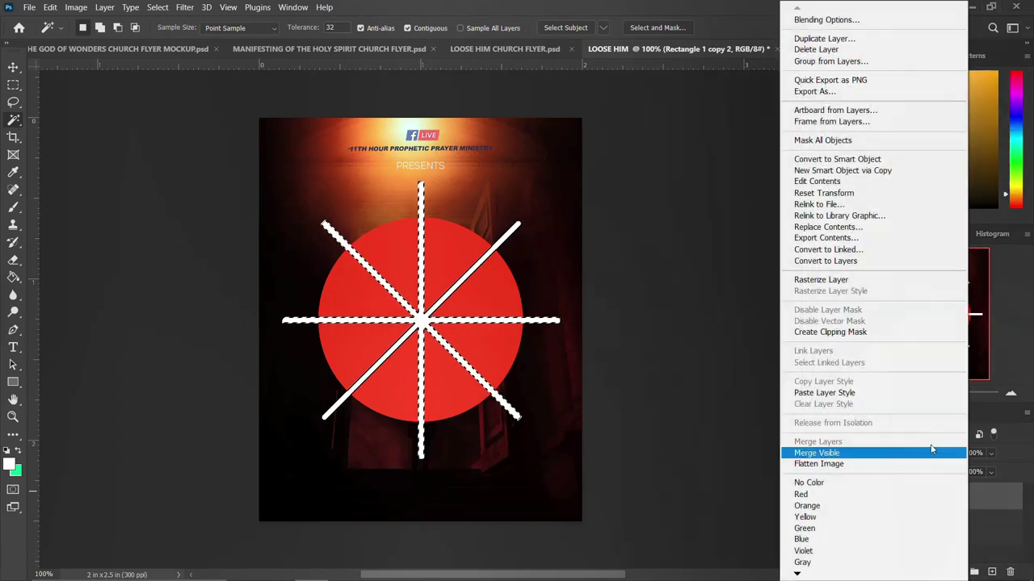
left_click(821, 279)
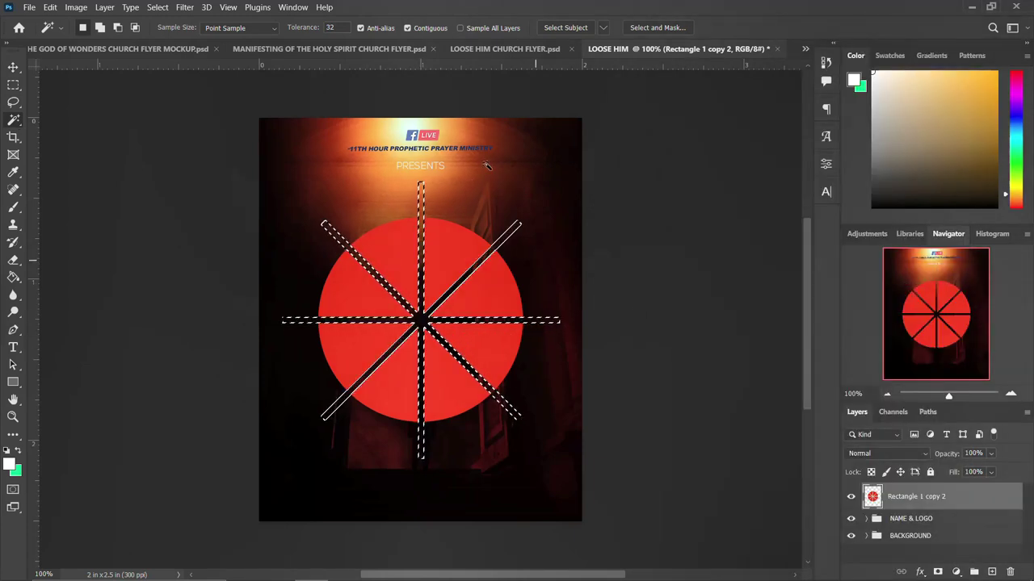
key("Delete")
key("ctrl+d")
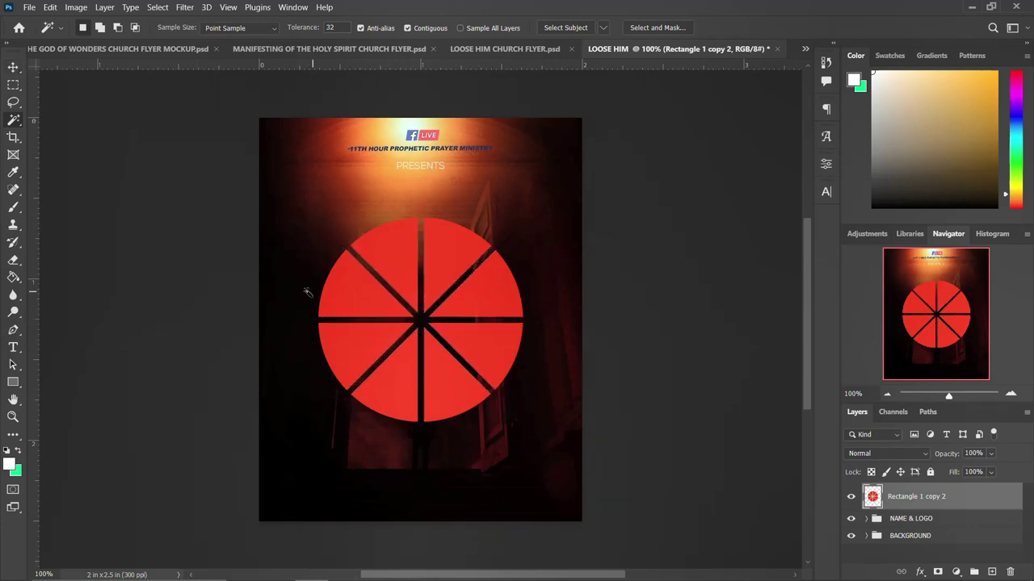
left_click(13, 67)
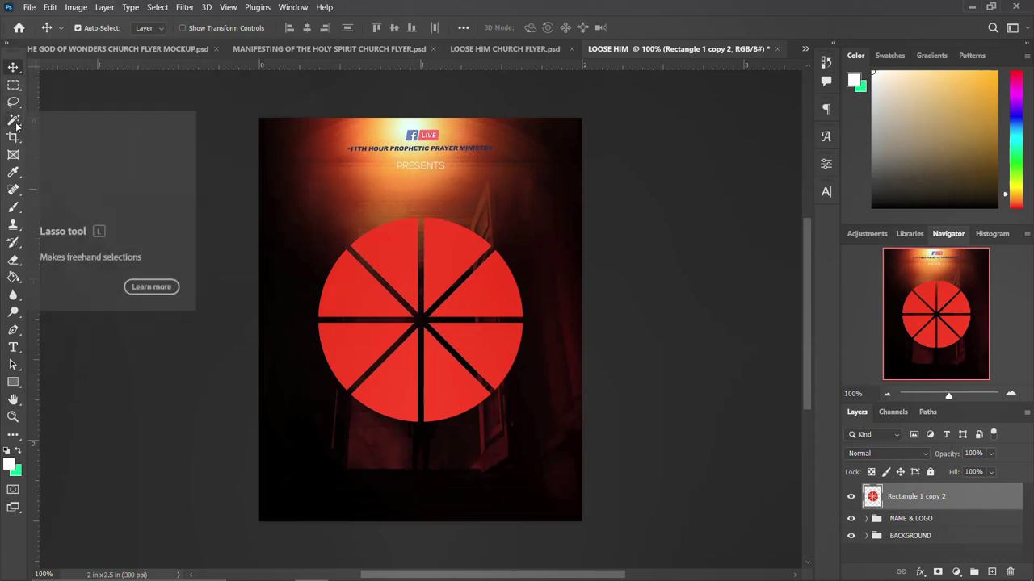
left_click(12, 331)
left_click(66, 330)
left_click(423, 173)
left_click(421, 321)
left_click_drag(498, 247, 492, 228)
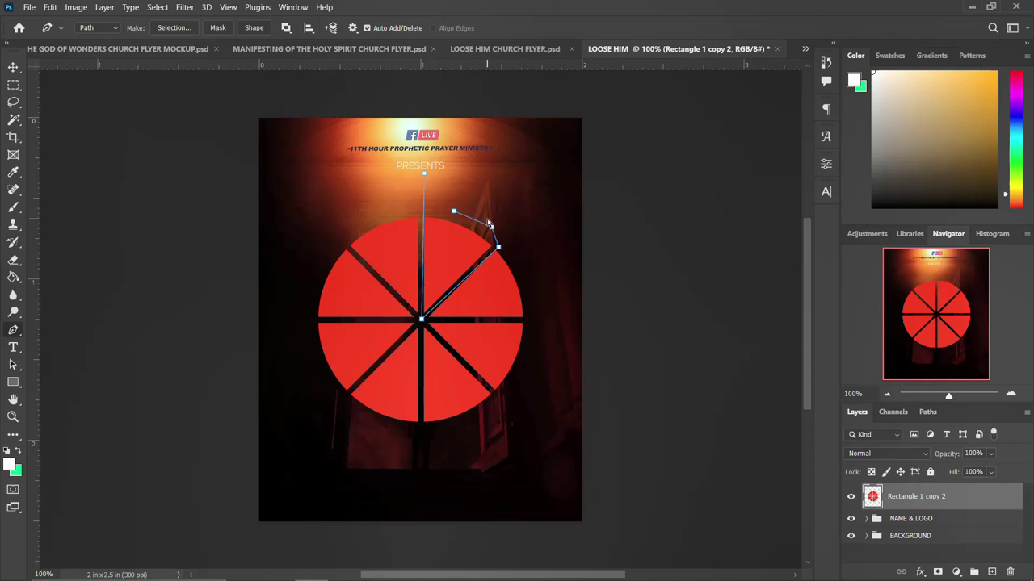
key("Escape")
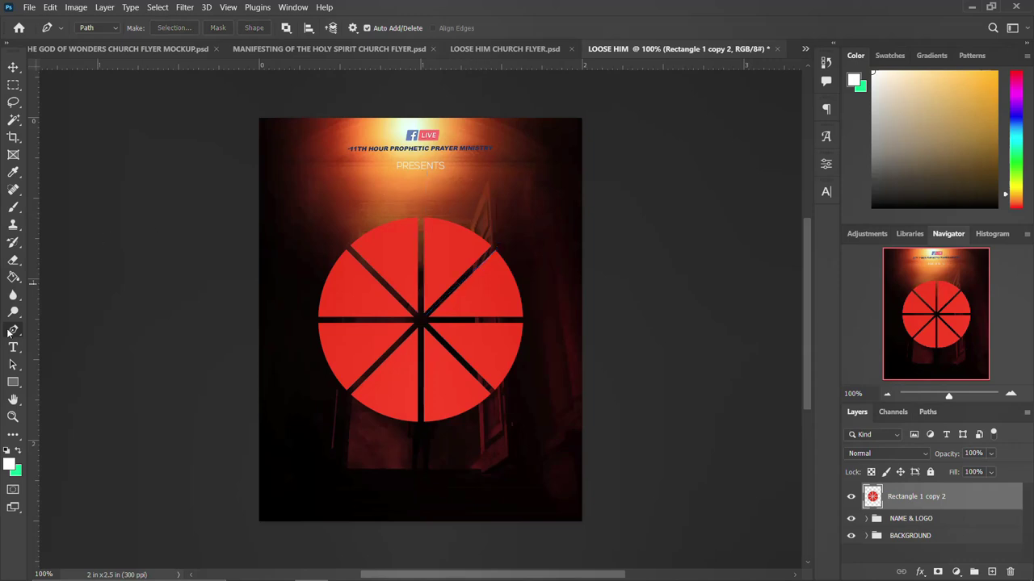
right_click(9, 333)
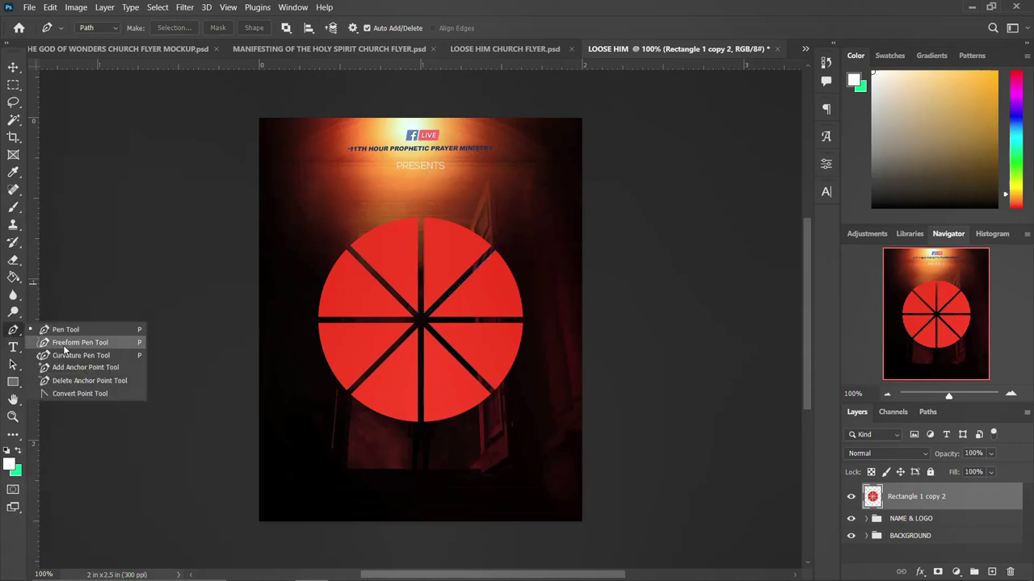
key("v")
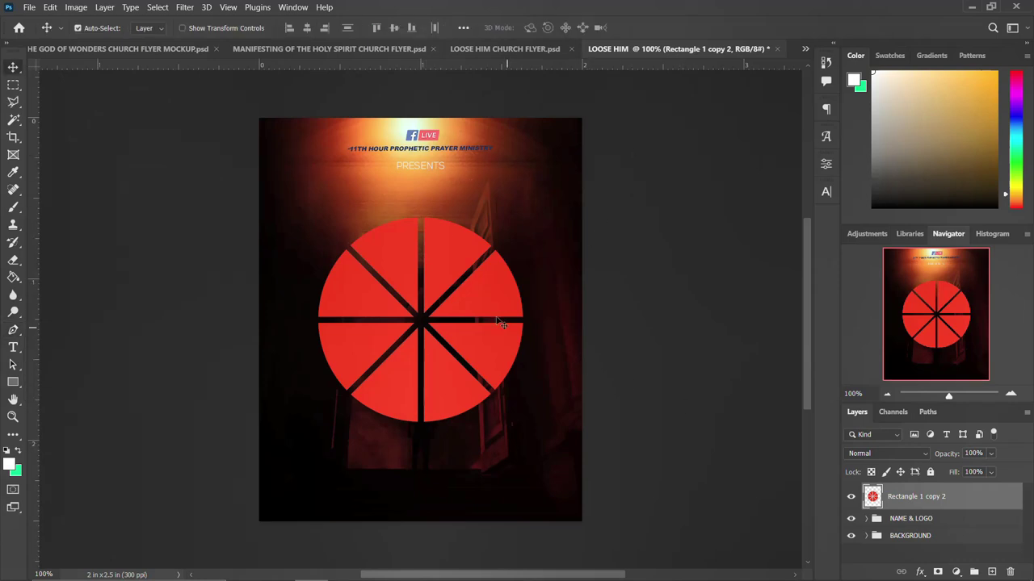
left_click(851, 497)
left_click(850, 497)
left_click(850, 496)
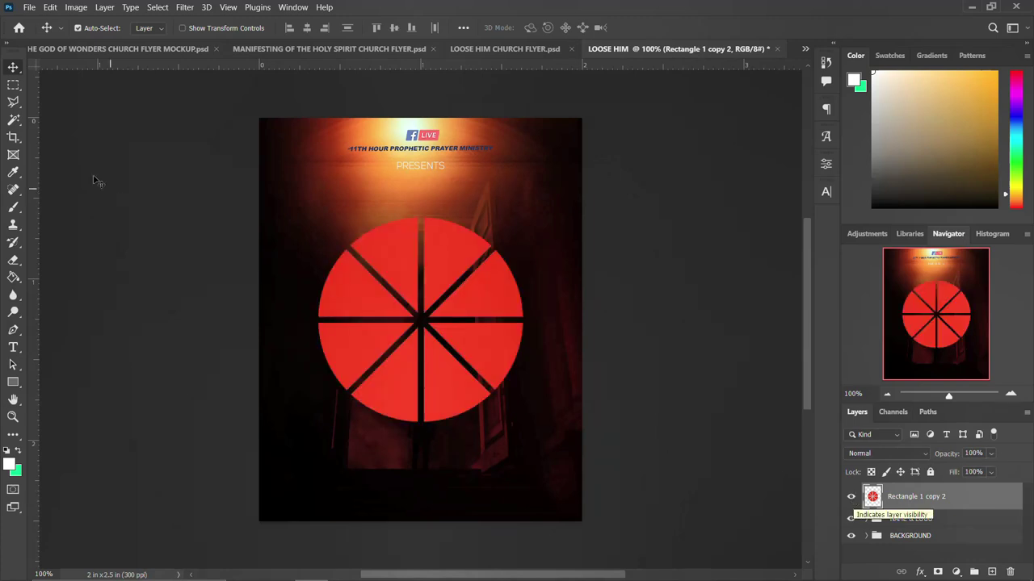
left_click_drag(13, 102, 73, 119)
Outline the circle's top-right wedge with the Polygonal Lasso and copy it to a new layer.
left_click(73, 119)
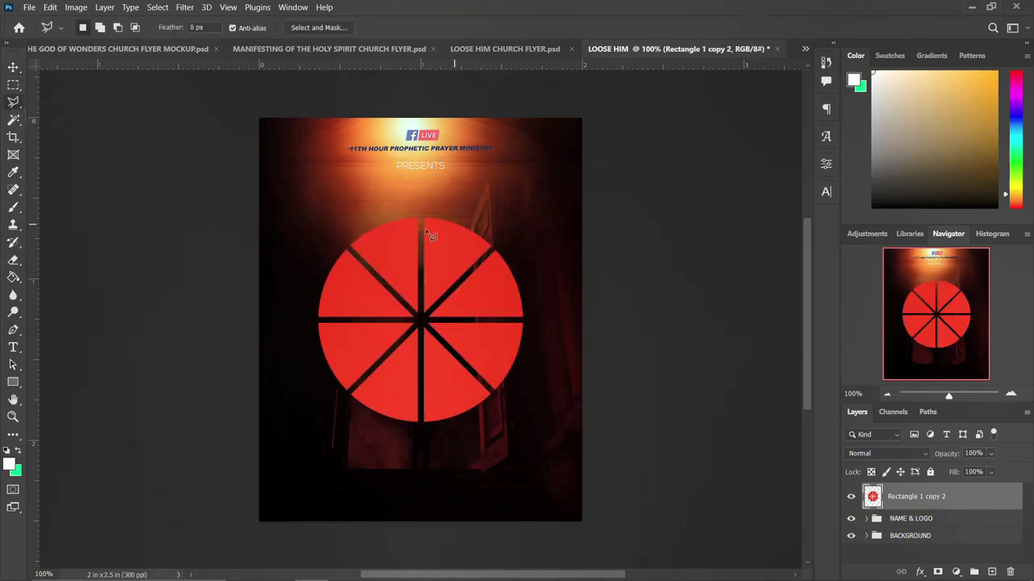
left_click(419, 203)
left_click(420, 323)
left_click(498, 241)
left_click(420, 204)
key("ctrl+j")
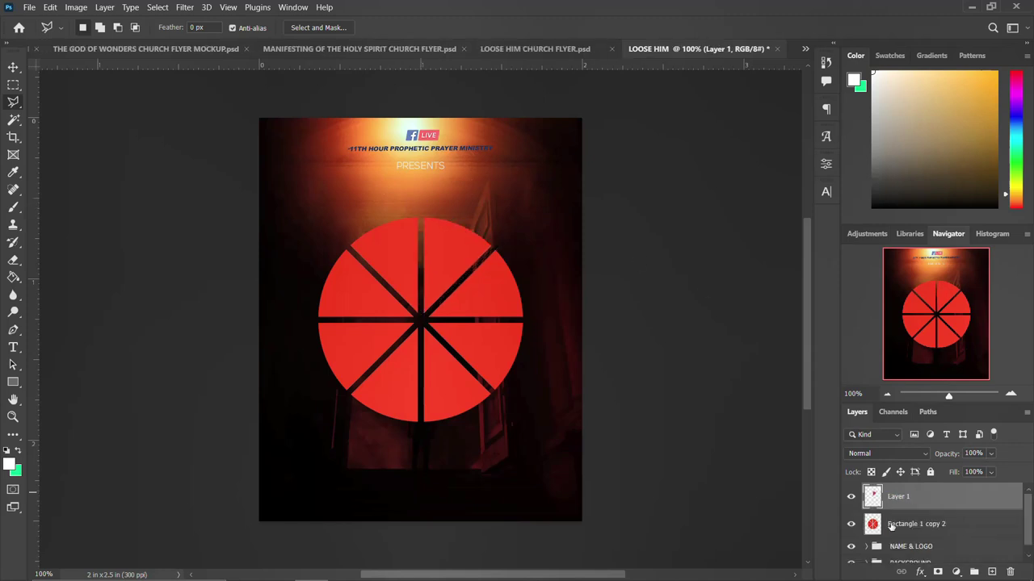
left_click(850, 525)
left_click(850, 524)
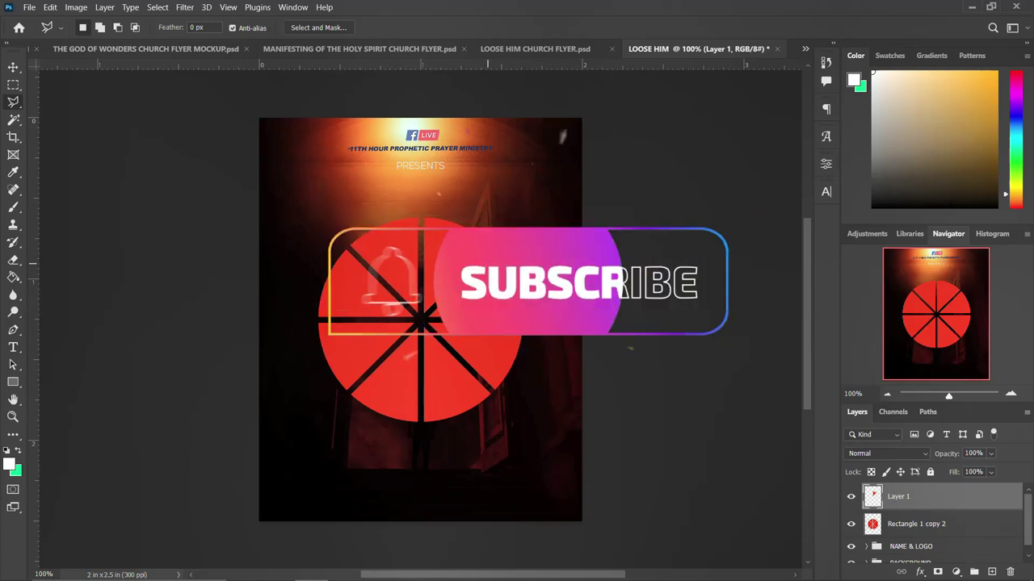
key("alt+bracketleft")
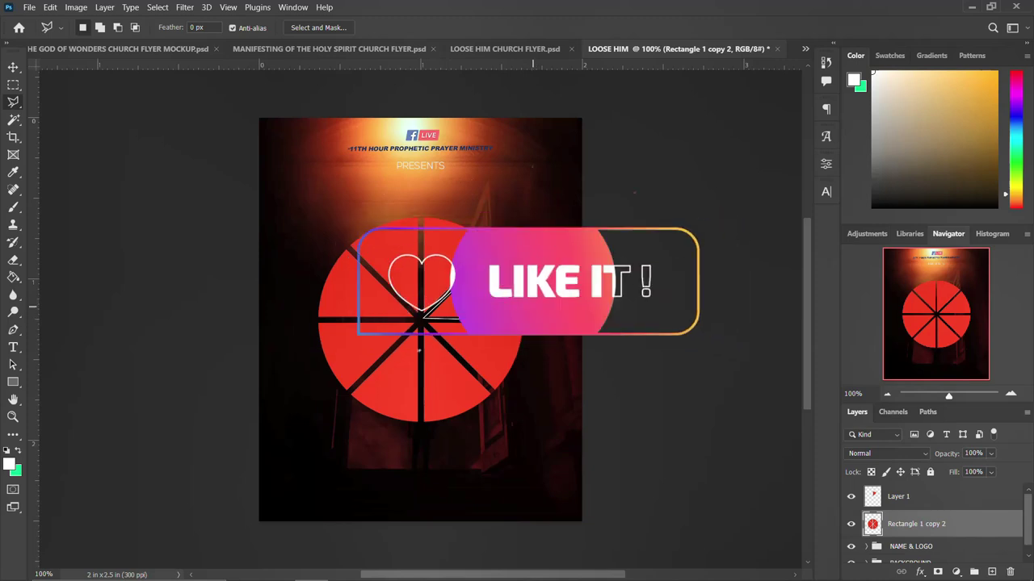
Copy further wedges, including the lower-right one, onto their own new layers.
key("ctrl+j")
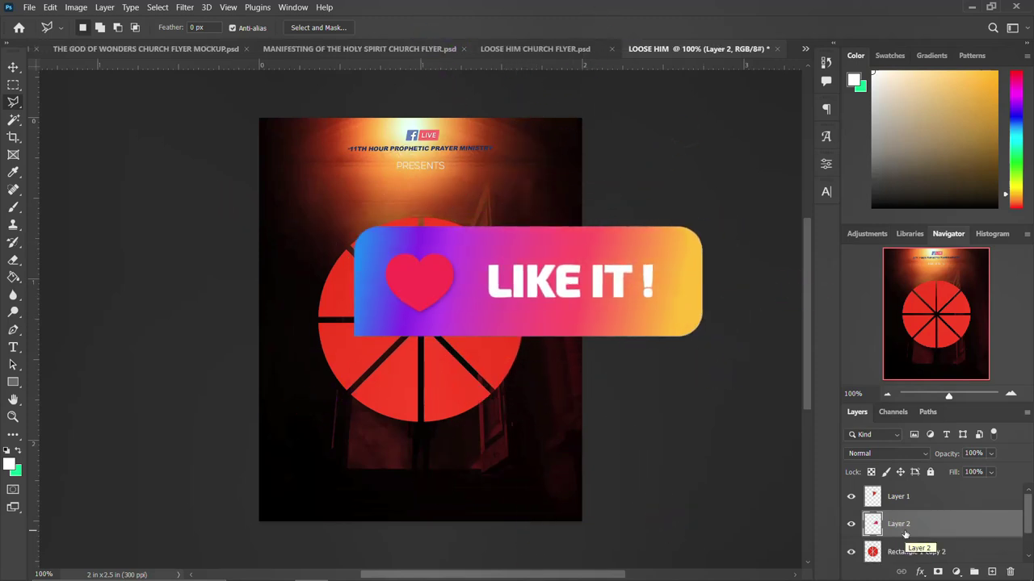
left_click(905, 552)
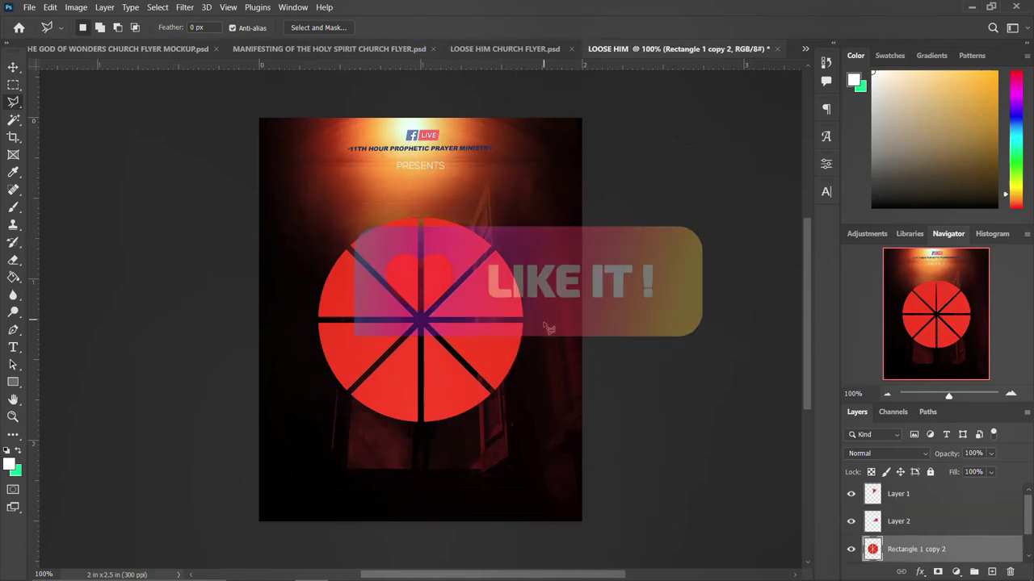
left_click(420, 319)
left_click(501, 398)
left_click(533, 318)
left_click(420, 319)
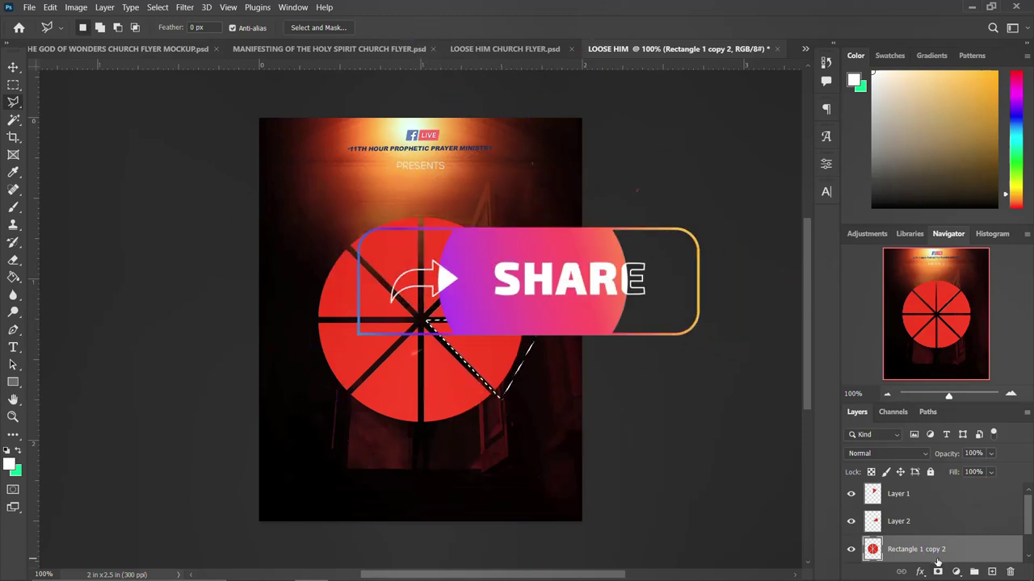
key("ctrl+j")
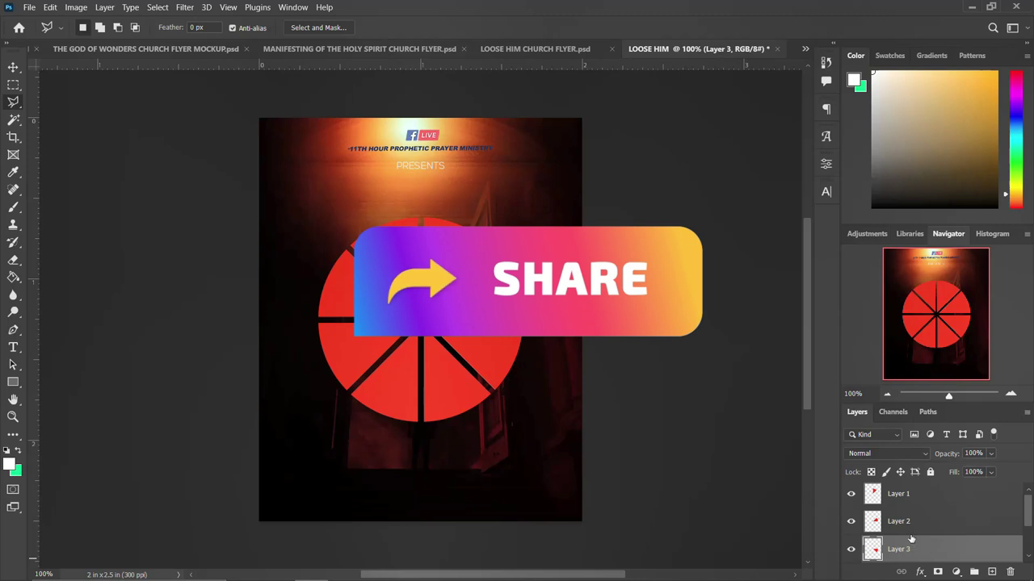
scroll(911, 538, "down", 1)
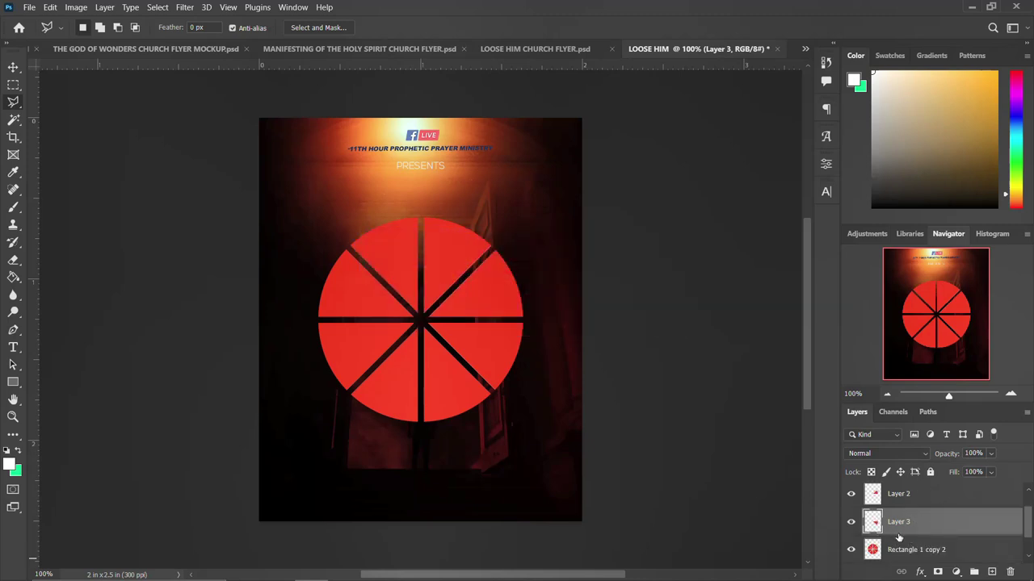
left_click(918, 549)
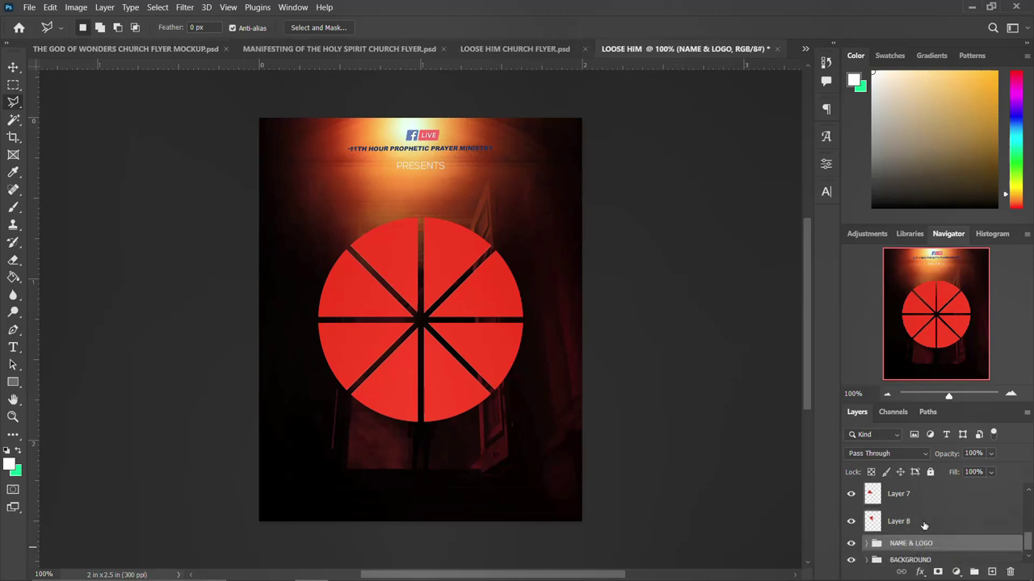
scroll(921, 524, "up", 6)
Group the wedge layers into Group 1 and rename the first two layers 1 and 2.
left_click(928, 494, "shift")
key("ctrl+g")
left_click(852, 492)
left_click(851, 491)
double_click(908, 513)
type("1")
double_click(909, 540)
type("2")
Rename the next wedge layers 3, 4 and 5.
scroll(915, 557, "down", 1)
double_click(908, 547)
type("3")
key("Return")
scroll(910, 537, "down", 2)
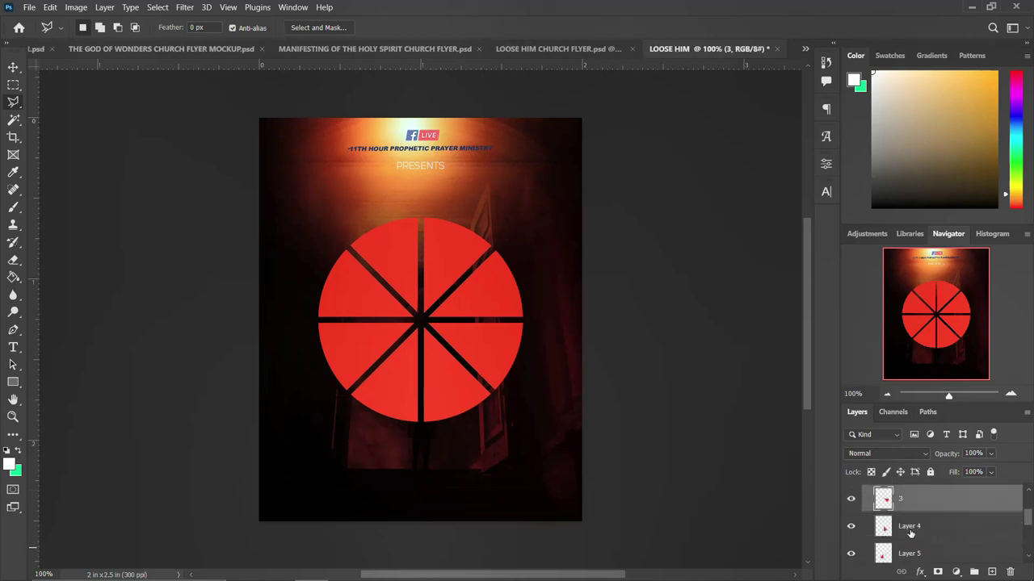
double_click(911, 529)
type("4")
key("Return")
double_click(911, 554)
type("5")
key("Return")
Rename the remaining wedge layers 6, 7 and 8 and check wedge 8's visibility.
scroll(912, 557, "down", 1)
double_click(908, 550)
type("6")
key("Return")
scroll(909, 553, "down", 1)
double_click(907, 549)
type("7")
key("Return")
scroll(909, 554, "down", 2)
double_click(908, 527)
type("8")
key("Return")
left_click(851, 527)
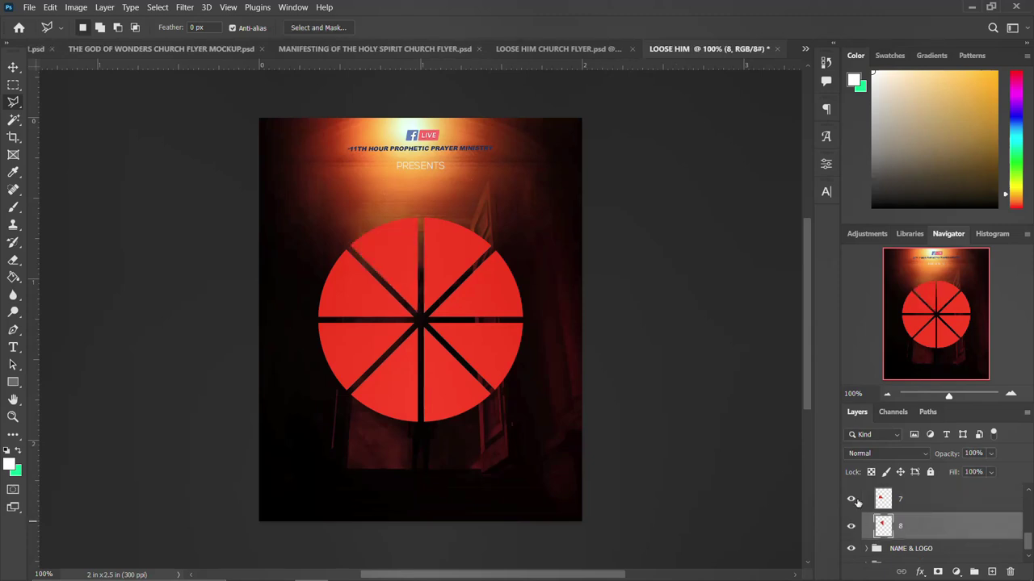
scroll(919, 526, "up", 3)
scroll(919, 525, "up", 2)
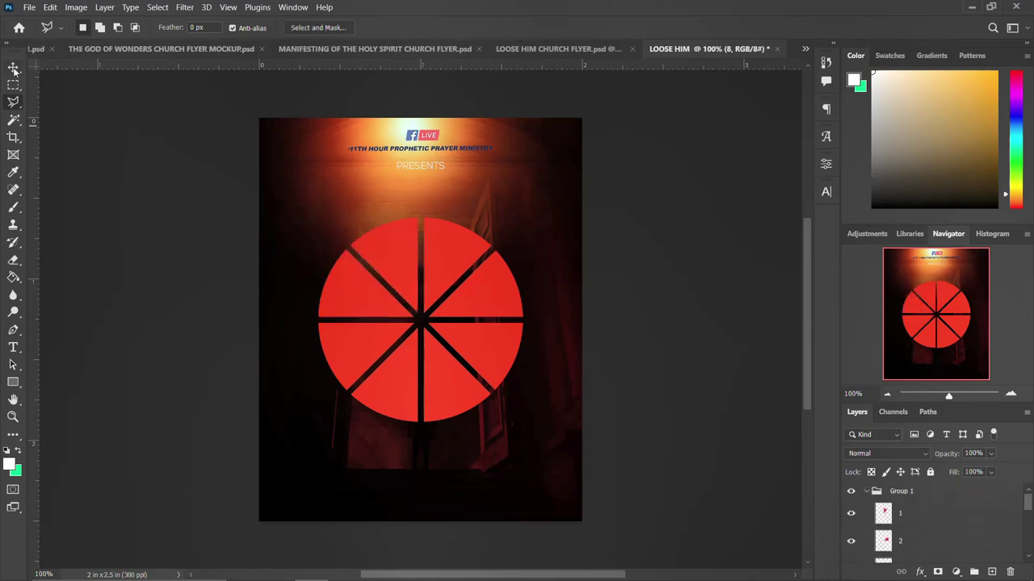
left_click(14, 68)
left_click(955, 518)
Add a brown-to-cream gradient overlay to wedge 1, dragged across to darken it.
double_click(953, 513)
left_click(521, 348)
left_click(789, 230)
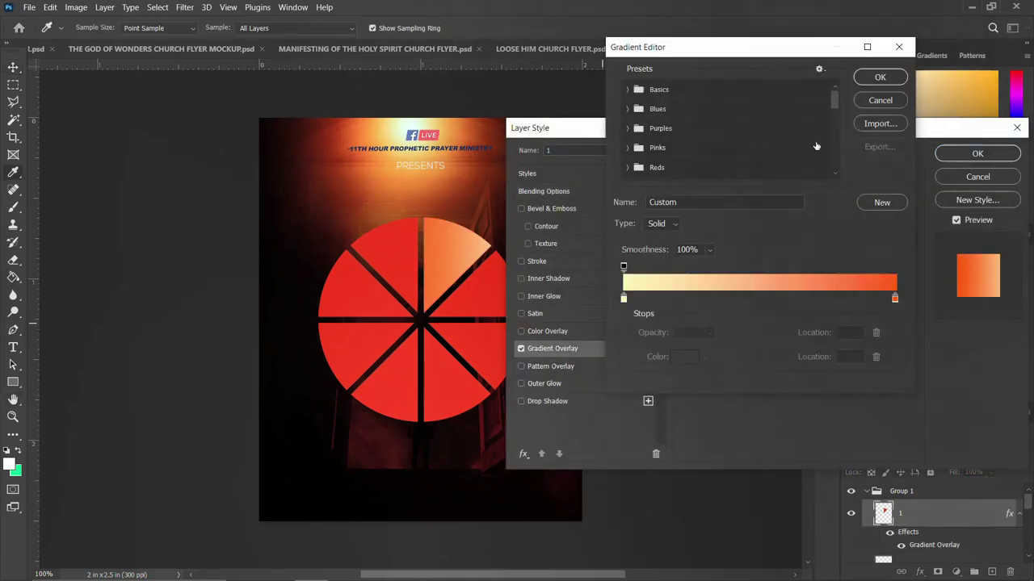
scroll(816, 146, "down", 10)
left_click(782, 170)
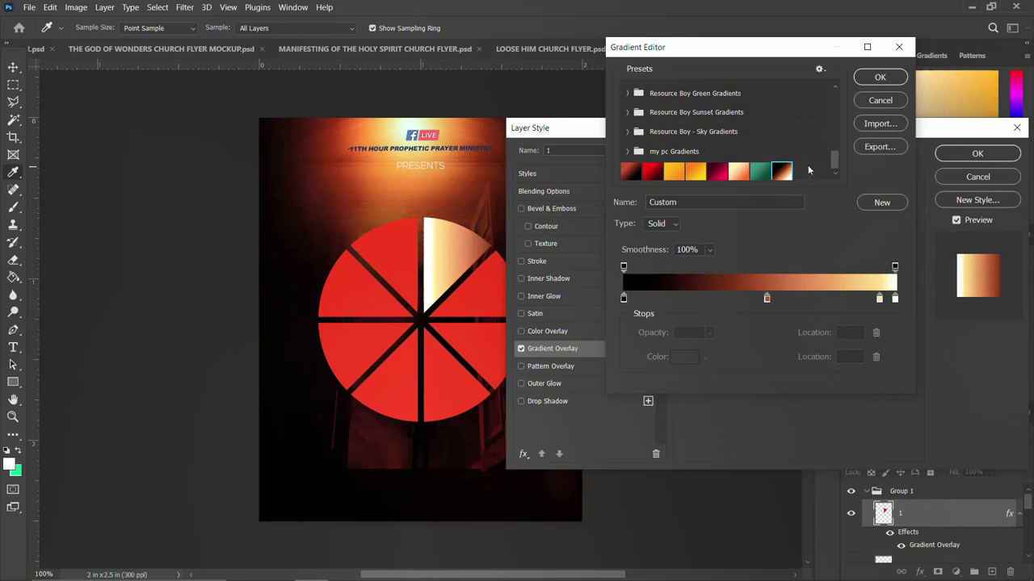
left_click(880, 77)
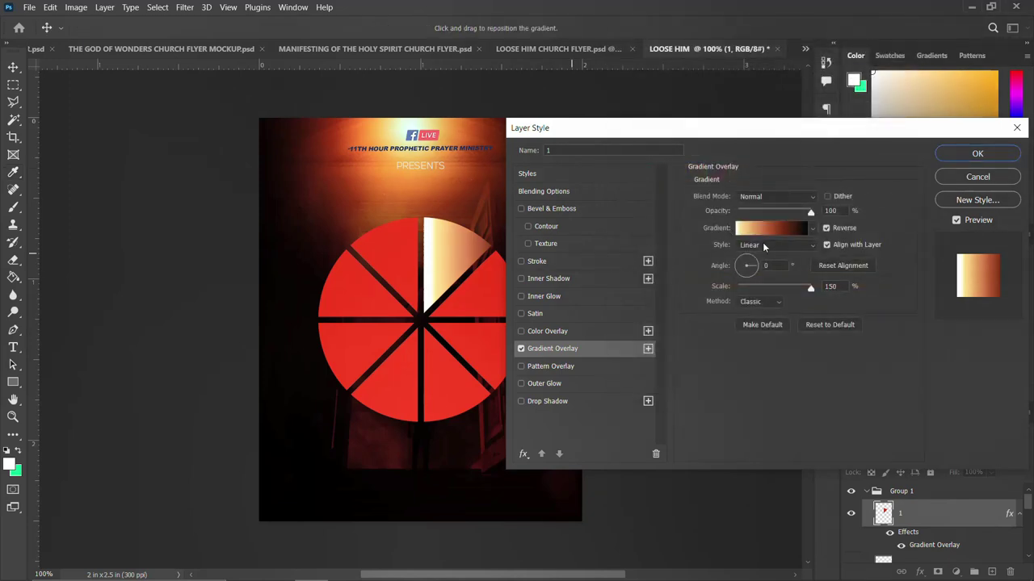
left_click(771, 228)
left_click(882, 77)
left_click_drag(462, 256, 440, 252)
left_click(977, 154)
Copy wedge 1's layer style and paste it onto wedge 5.
right_click(1008, 521)
left_click(969, 508)
right_click(957, 515)
left_click(815, 323)
right_click(978, 561)
left_click(836, 333)
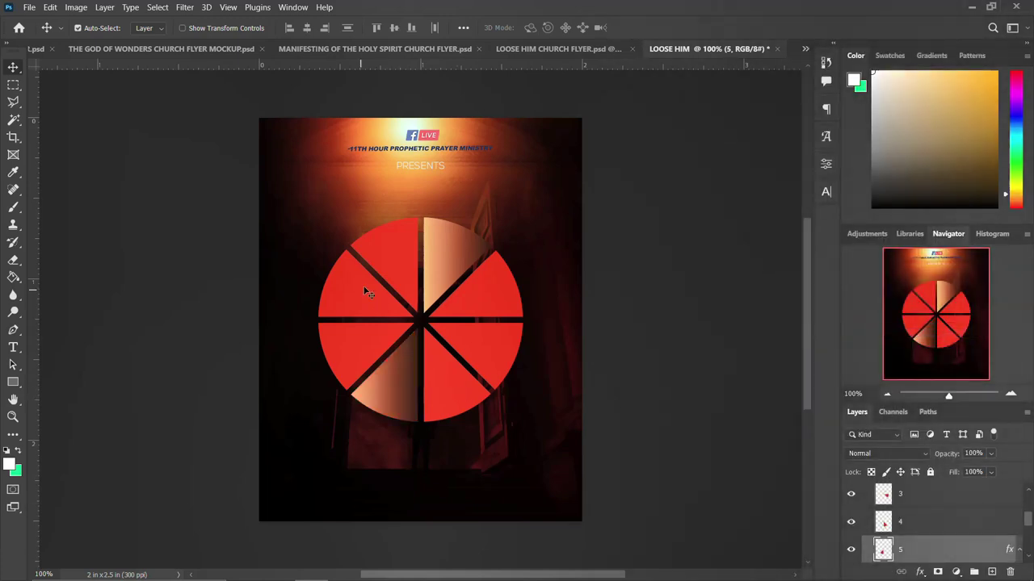
Give wedge 8 a reversed, darkened gradient overlay and copy its layer style.
scroll(953, 521, "down", 2)
left_click(999, 544)
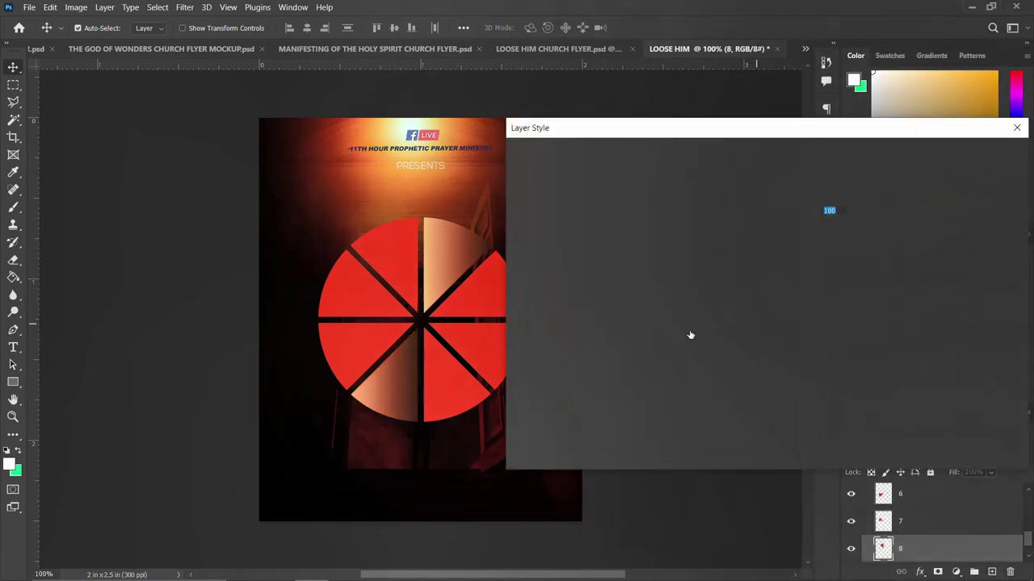
left_click(582, 349)
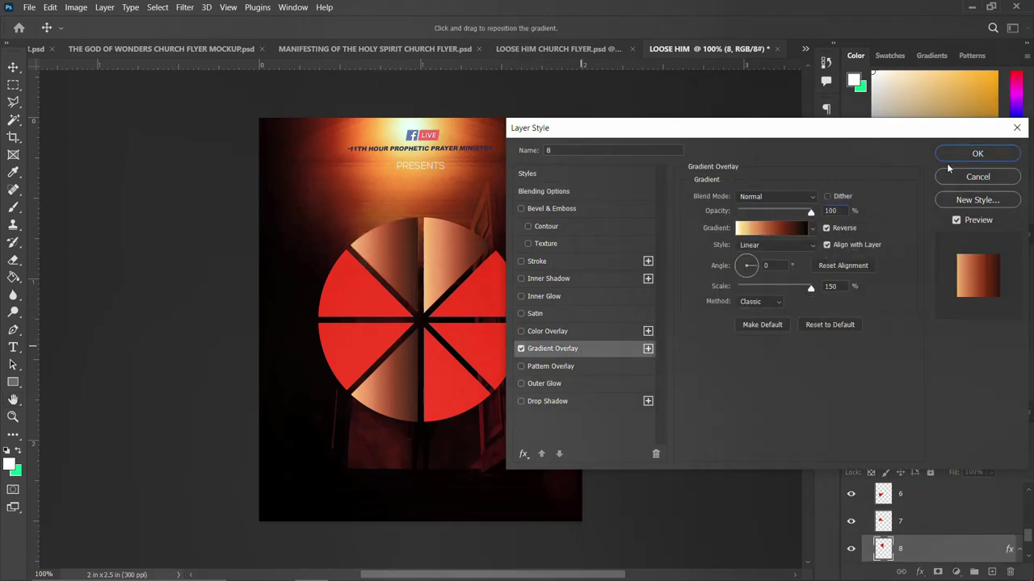
left_click(826, 228)
left_click_drag(394, 260, 412, 267)
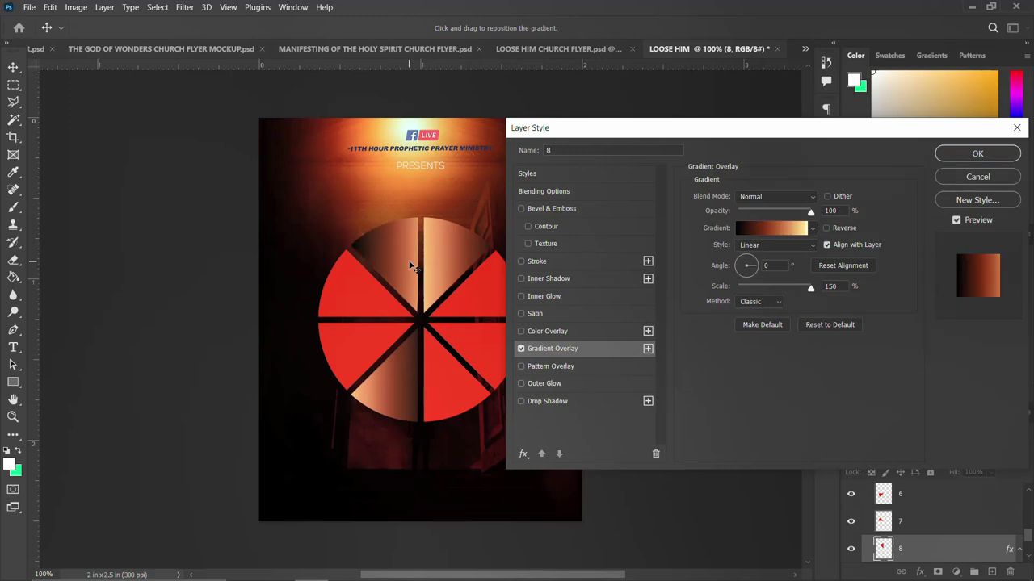
left_click(976, 155)
right_click(984, 549)
left_click(840, 323)
Paste the gradient style onto wedge 4, then reverse and shift its gradient darker.
scroll(993, 516, "up", 2)
right_click(1004, 503)
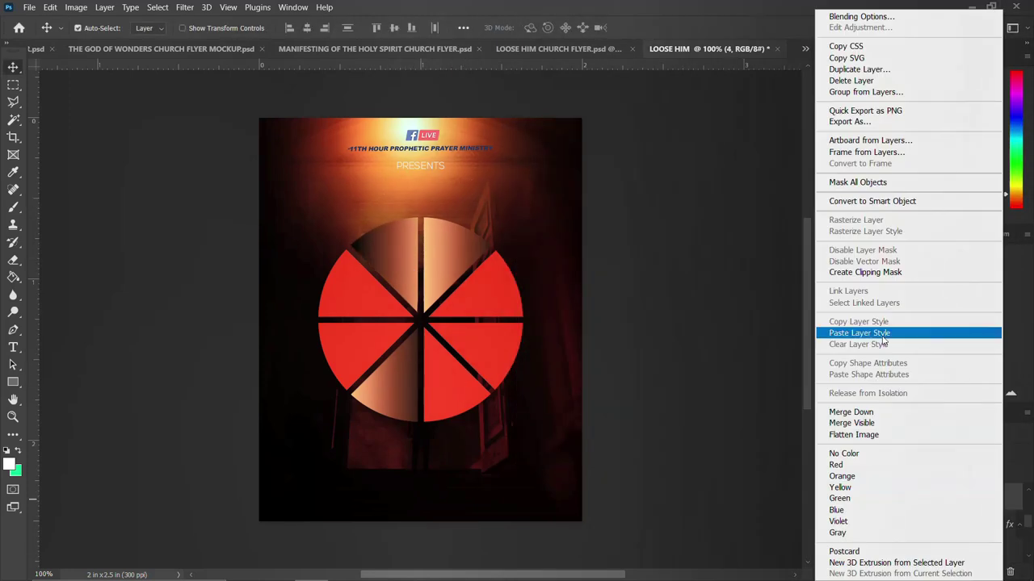
left_click(859, 332)
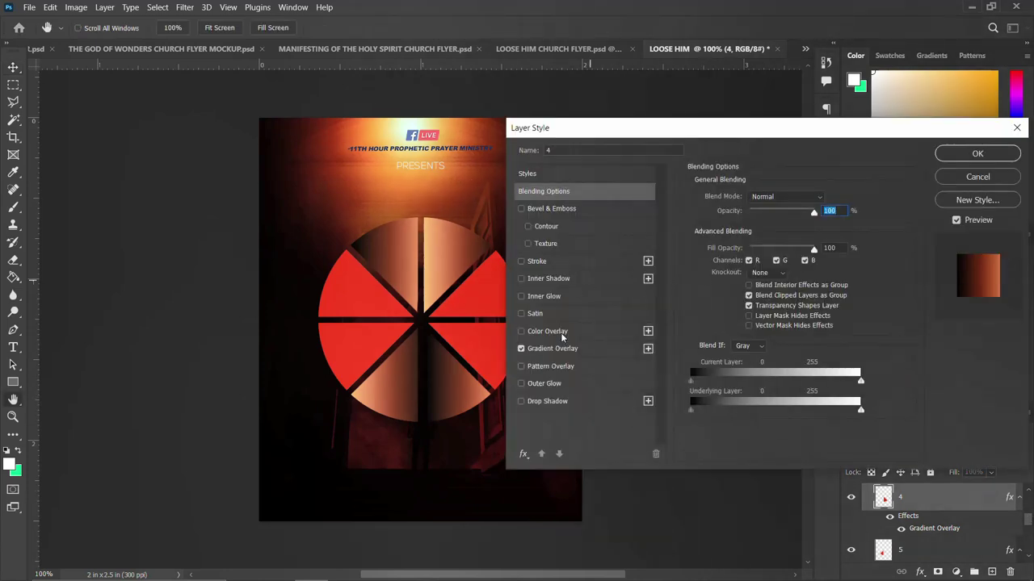
left_click(541, 348)
left_click(826, 229)
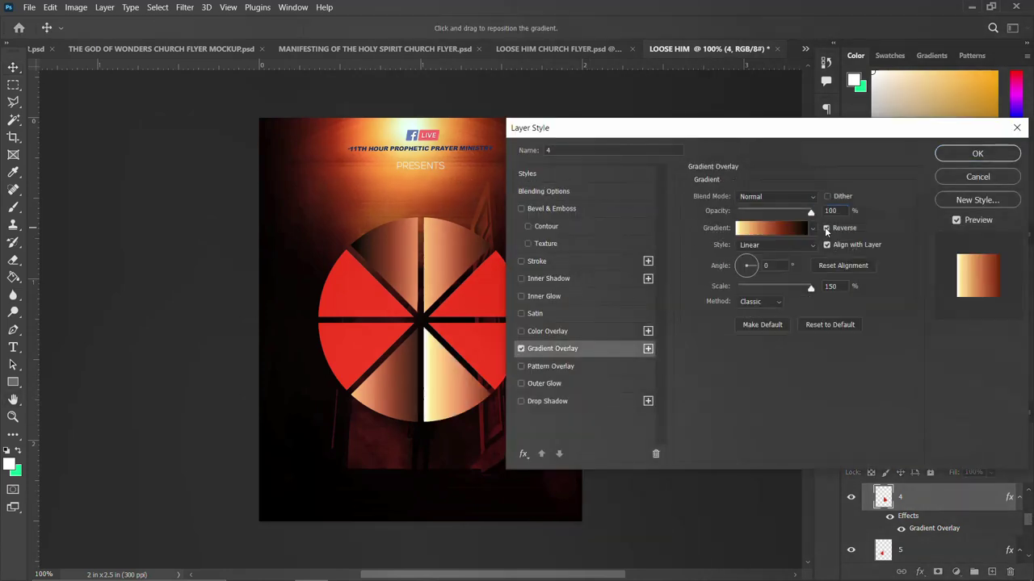
left_click_drag(465, 398, 447, 386)
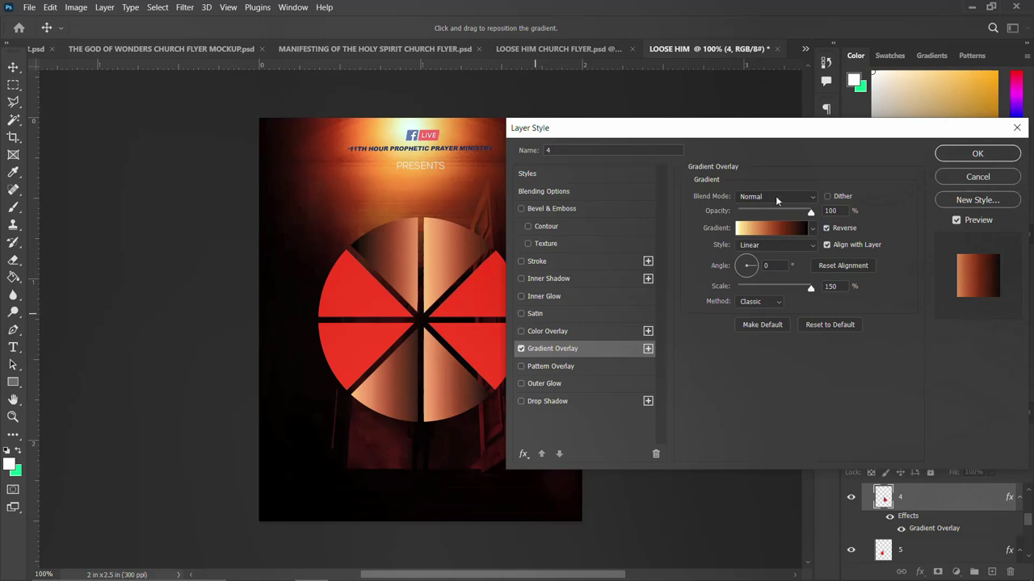
left_click(966, 159)
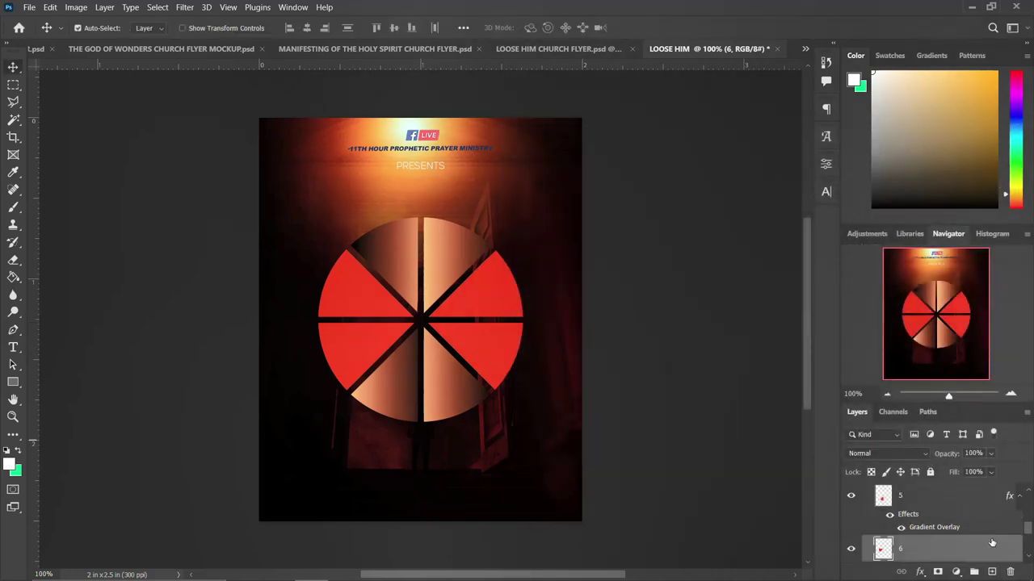
Turn on the gradient overlay for wedge 6.
left_click(549, 348)
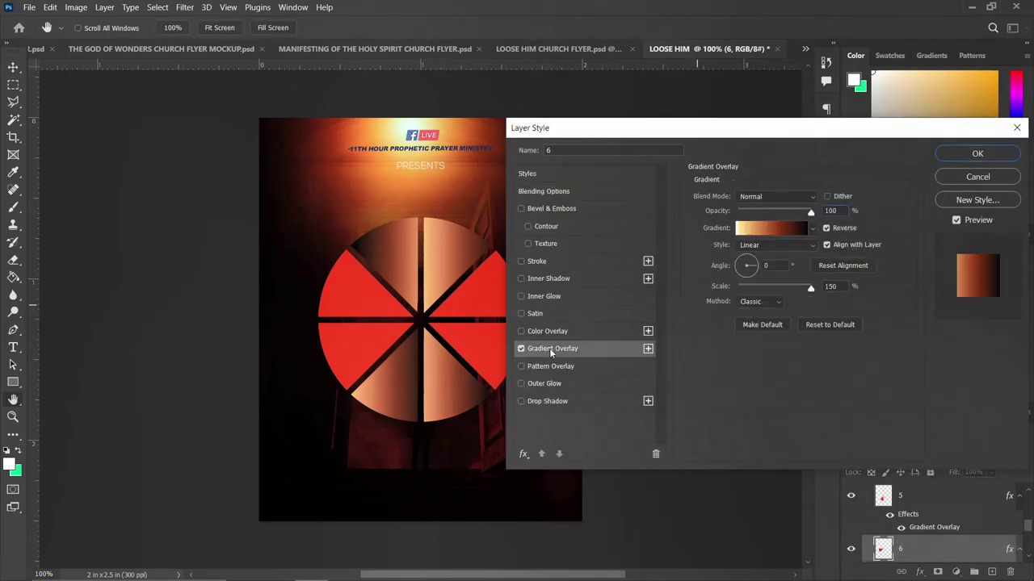
left_click(975, 155)
right_click(1012, 551)
left_click(807, 342)
Paste the gradient style onto wedge 2 and reverse its gradient direction.
left_click(482, 303)
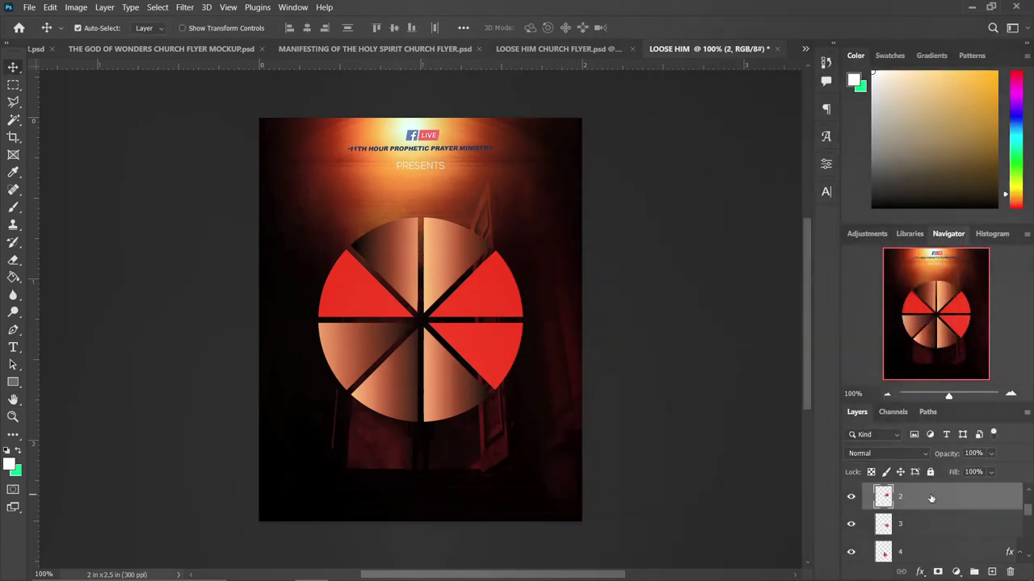
right_click(931, 499)
left_click(784, 335)
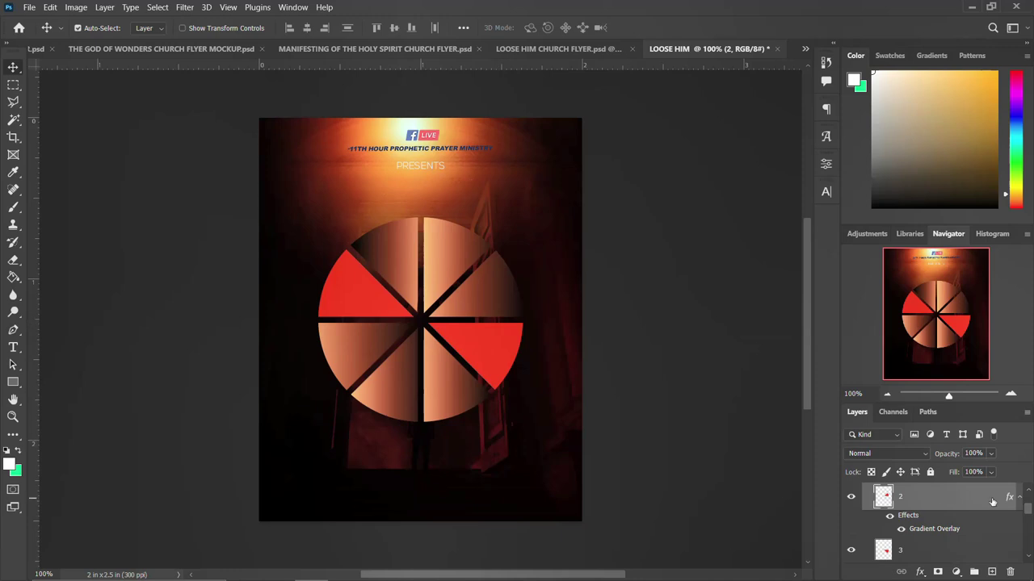
double_click(934, 529)
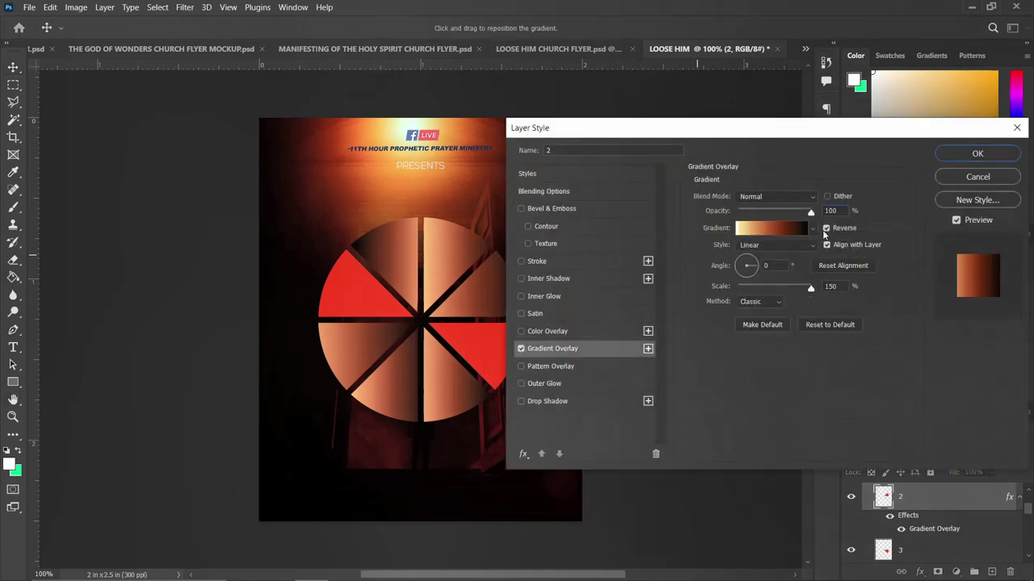
left_click(825, 229)
left_click(977, 154)
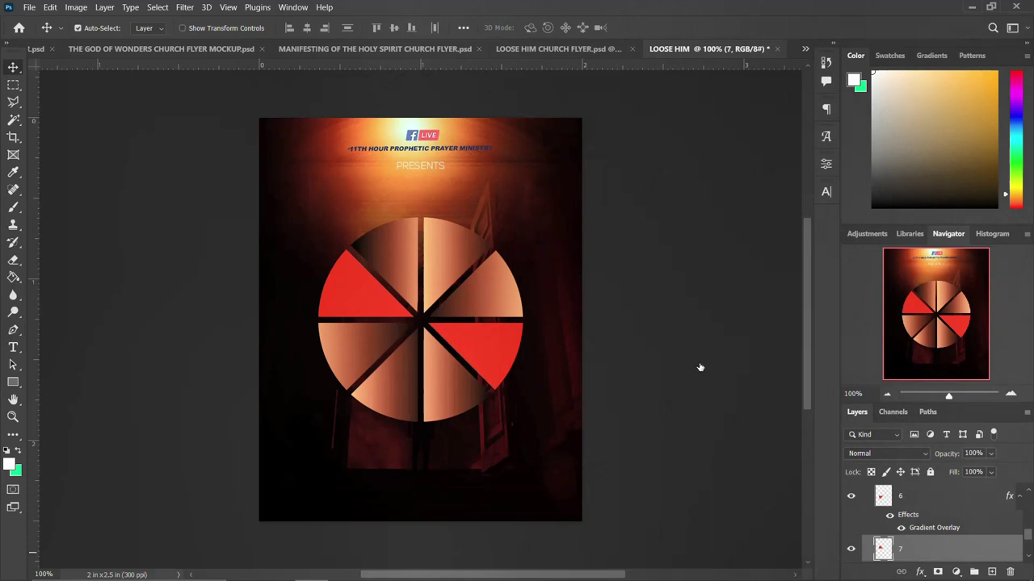
Give wedge 7 a reversed, shifted gradient overlay and copy its style.
double_click(953, 549)
left_click(568, 353)
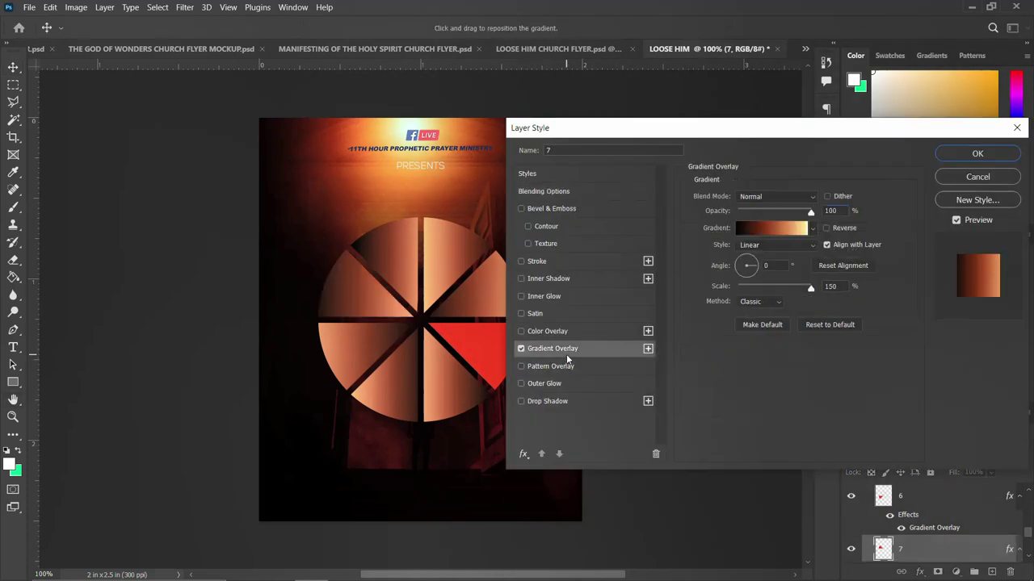
left_click(826, 229)
left_click_drag(408, 317, 370, 309)
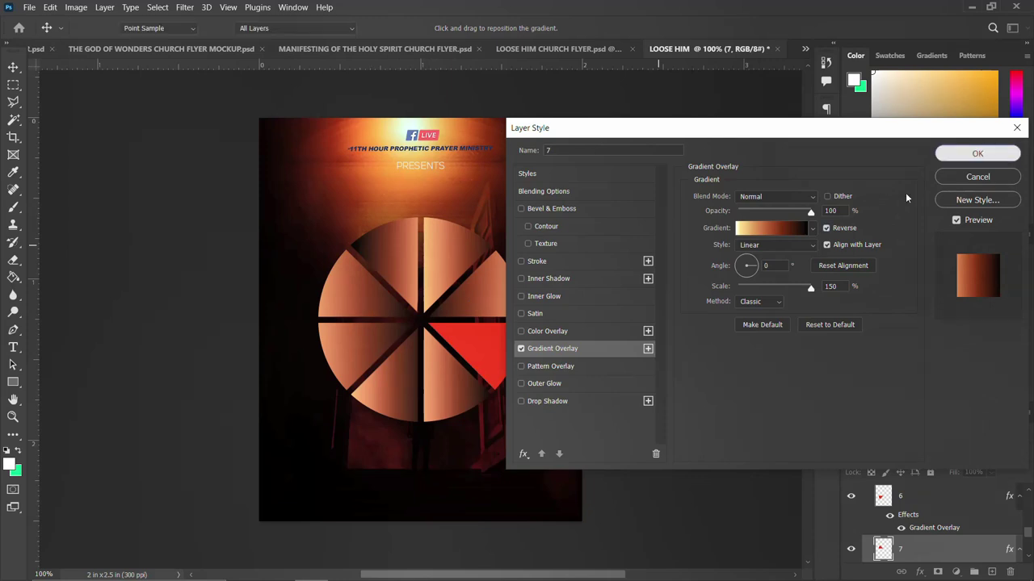
left_click(977, 154)
right_click(960, 545)
left_click(808, 323)
Paste the gradient style onto wedge 3, shifting and reversing its gradient.
left_click(503, 357)
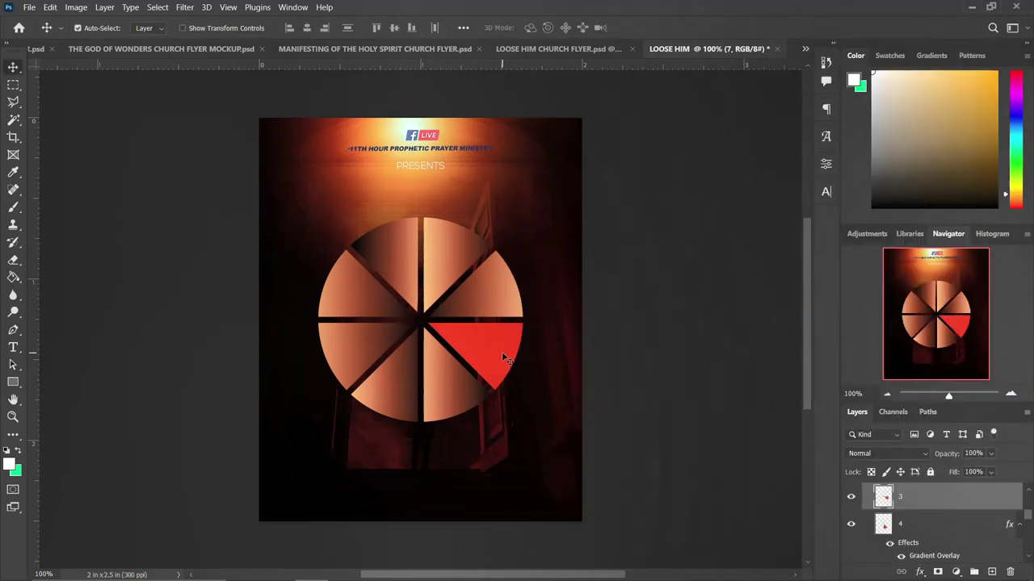
right_click(967, 500)
left_click(839, 332)
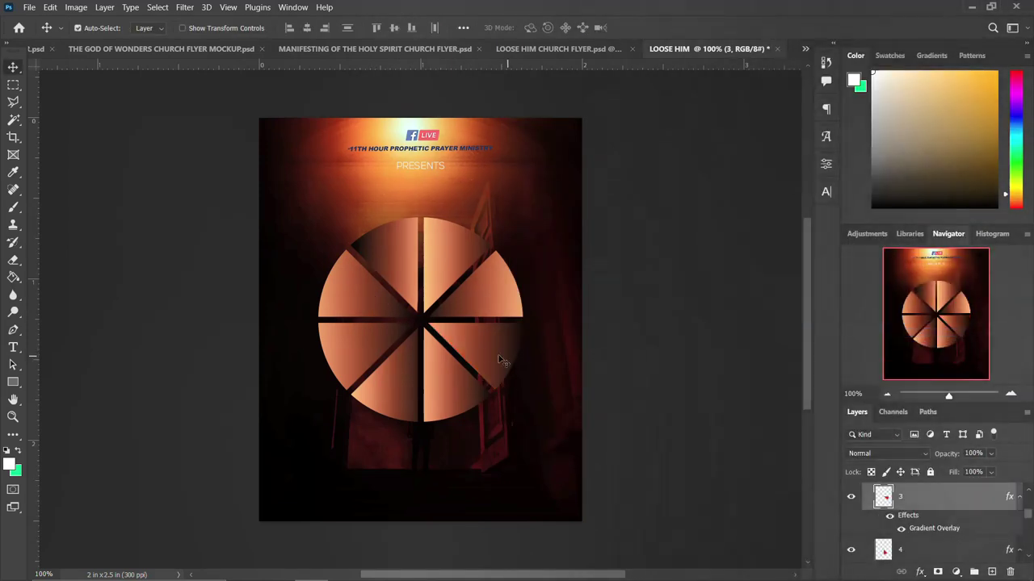
double_click(952, 496)
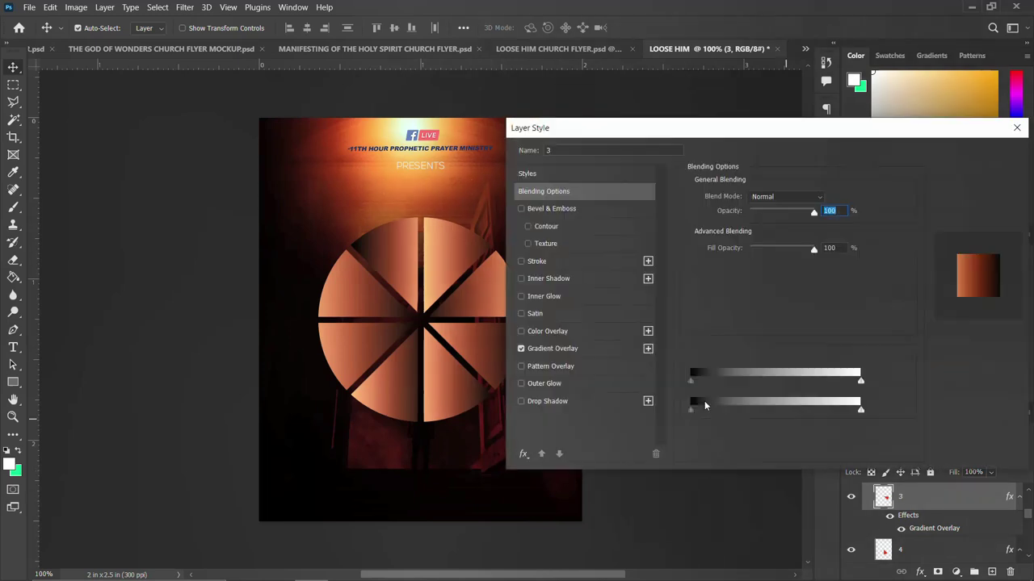
left_click(552, 348)
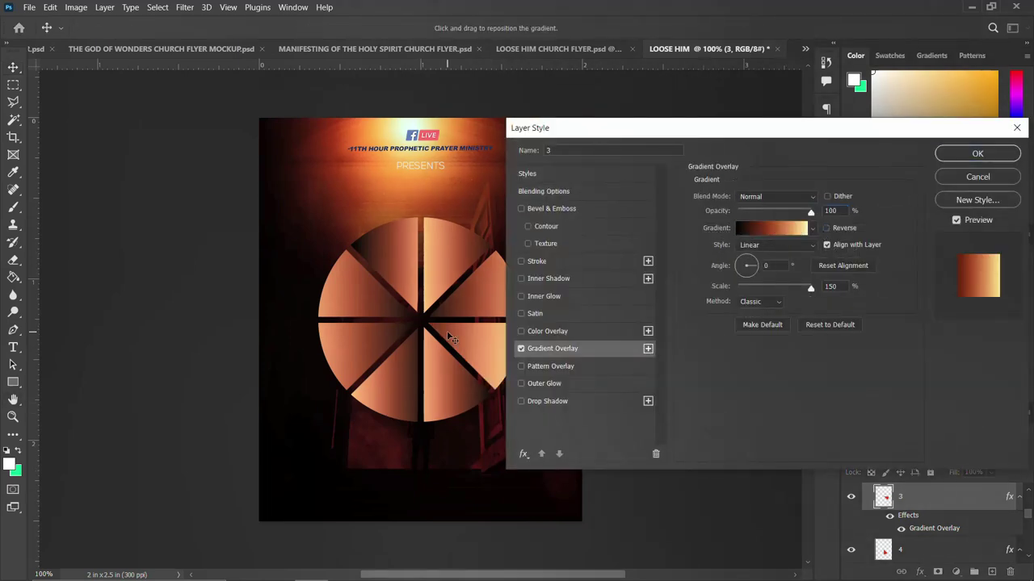
left_click_drag(450, 337, 482, 349)
left_click(827, 228)
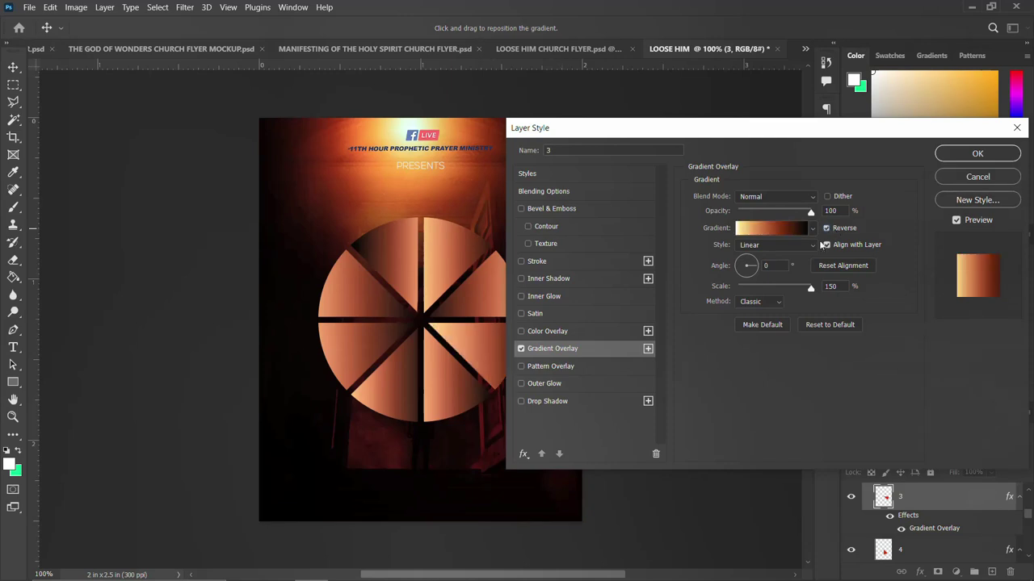
left_click(977, 154)
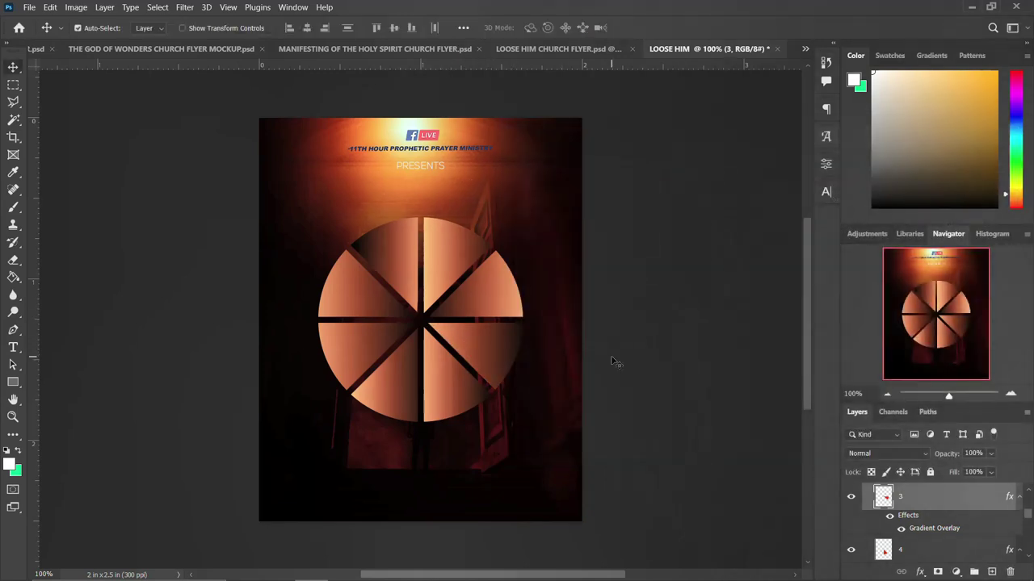
left_click(1019, 497)
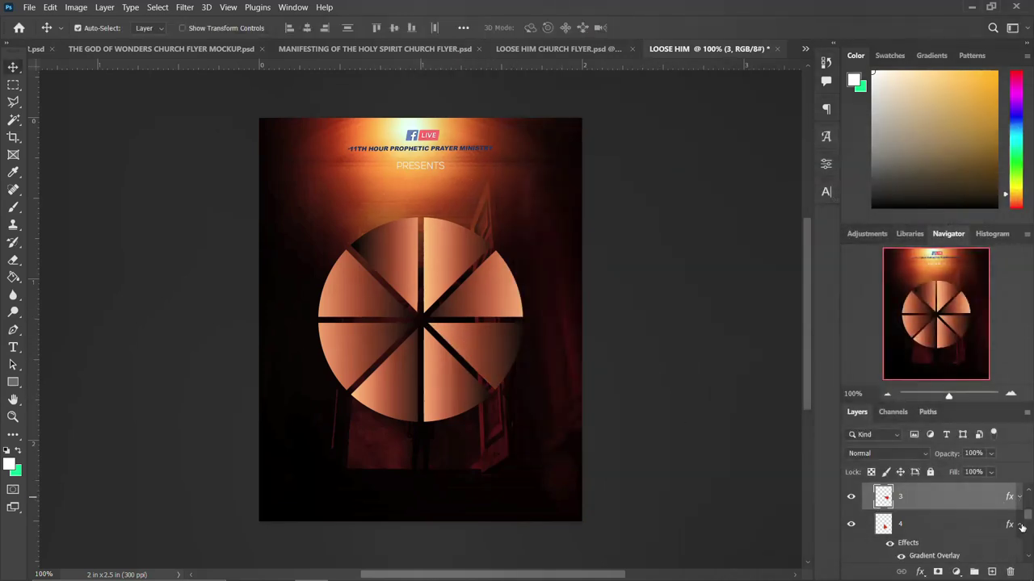
Convert wedge 4 into a smart object and select wedge layer 1.
scroll(1013, 527, "down", 1)
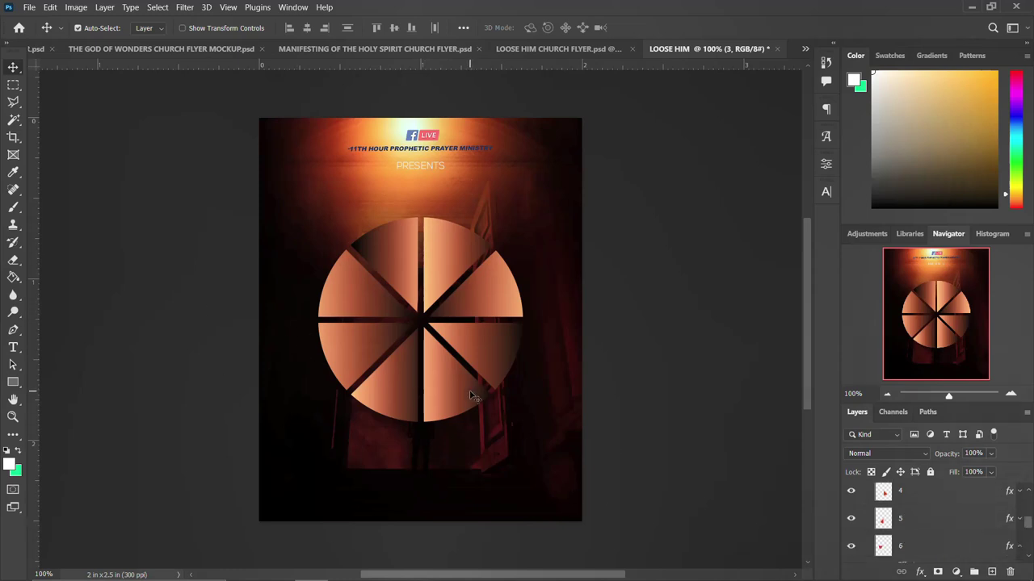
right_click(902, 482)
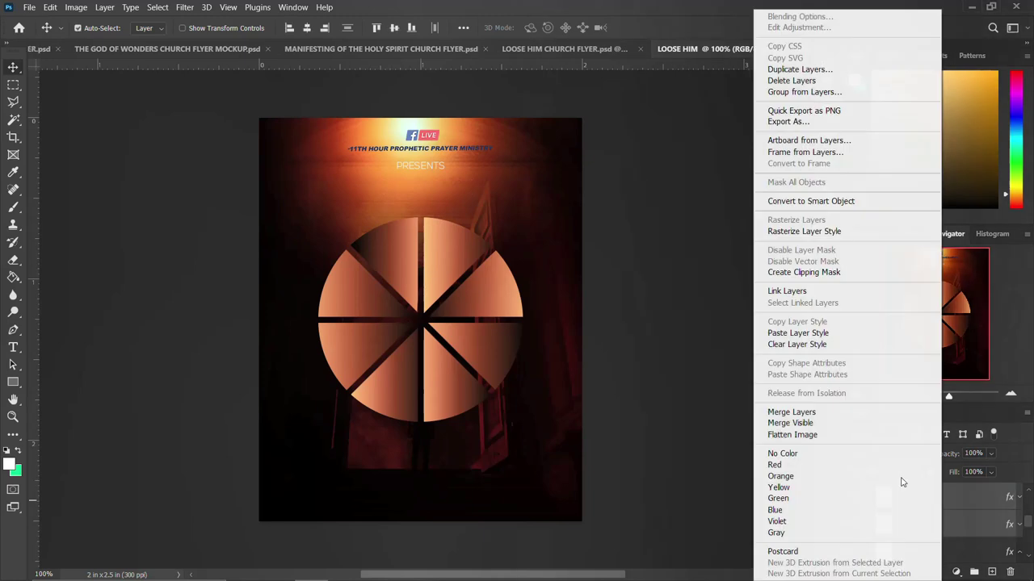
left_click(810, 202)
left_click(849, 498)
left_click(397, 257)
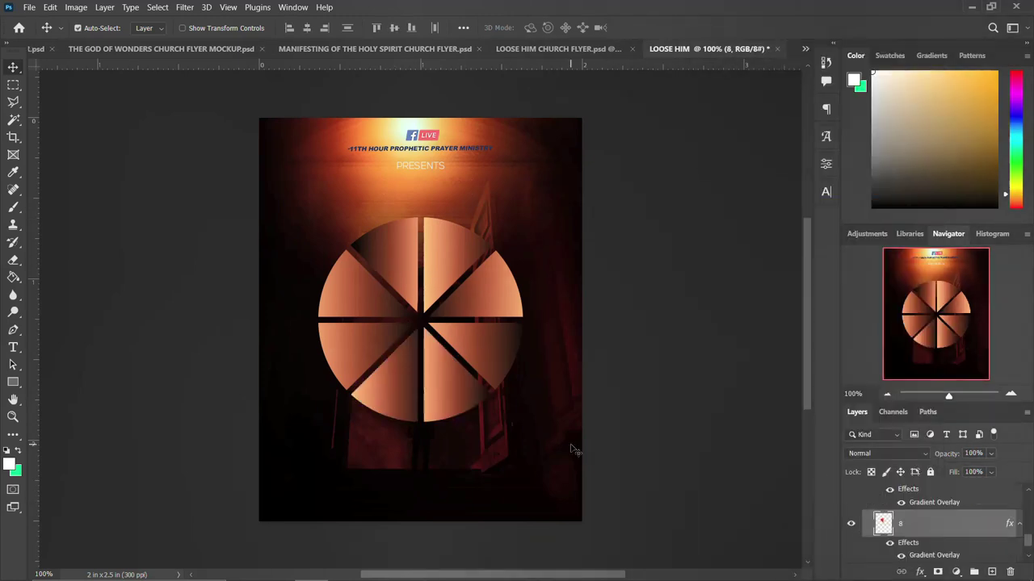
left_click(510, 440)
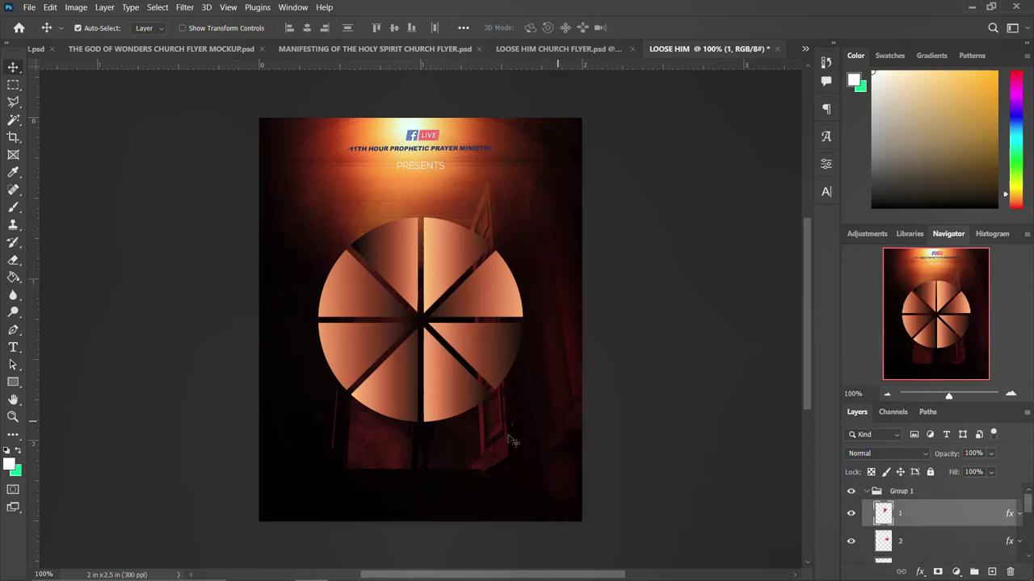
Drag a portrait photo from the project folder onto the flyer canvas.
left_click(277, 575)
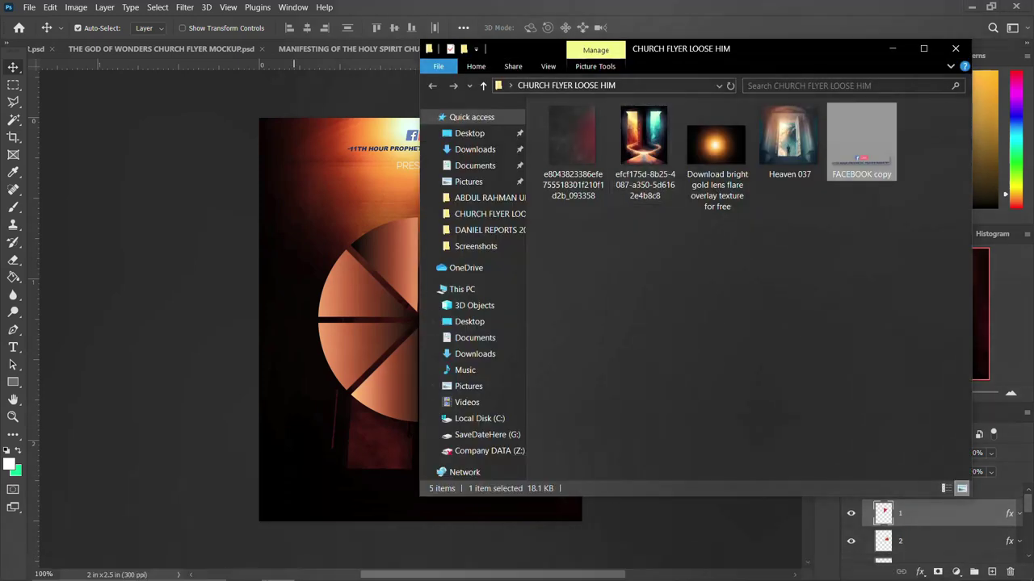
scroll(347, 330, "down", 5)
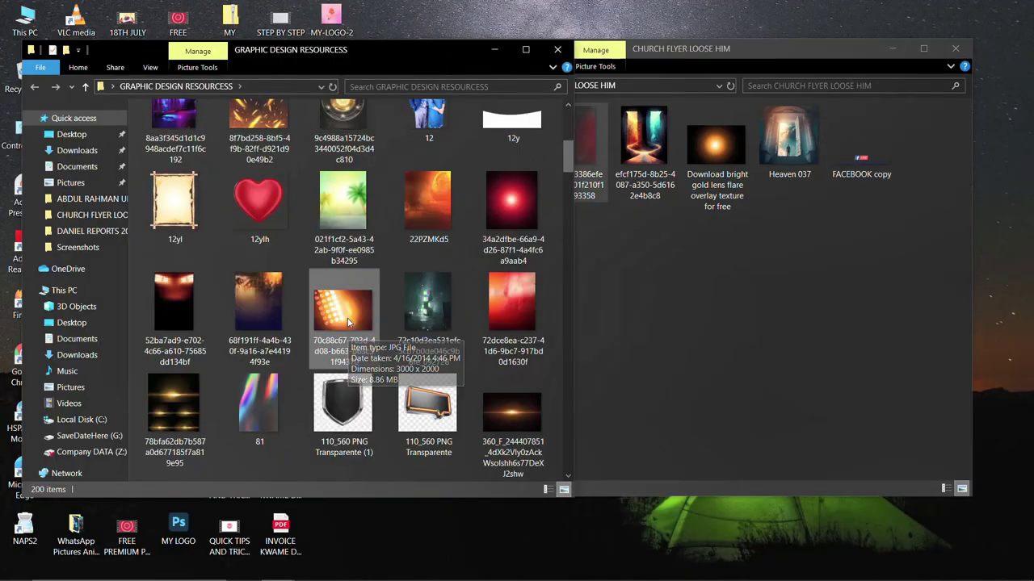
scroll(348, 323, "down", 5)
left_click_drag(347, 323, 440, 261)
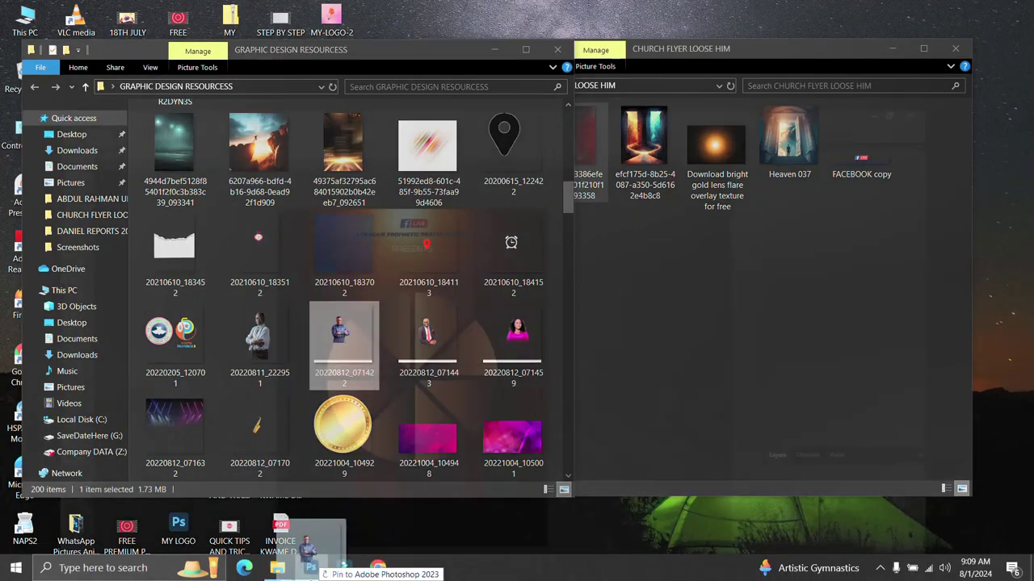
Place the portrait, clip it into its wedge and move it up-right.
key("Return")
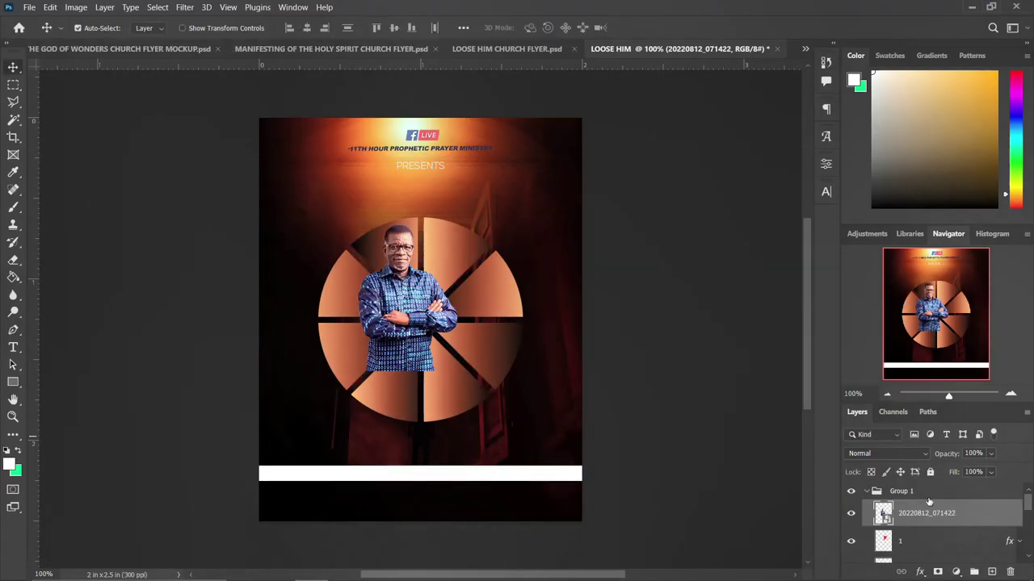
right_click(1002, 521)
left_click(864, 331)
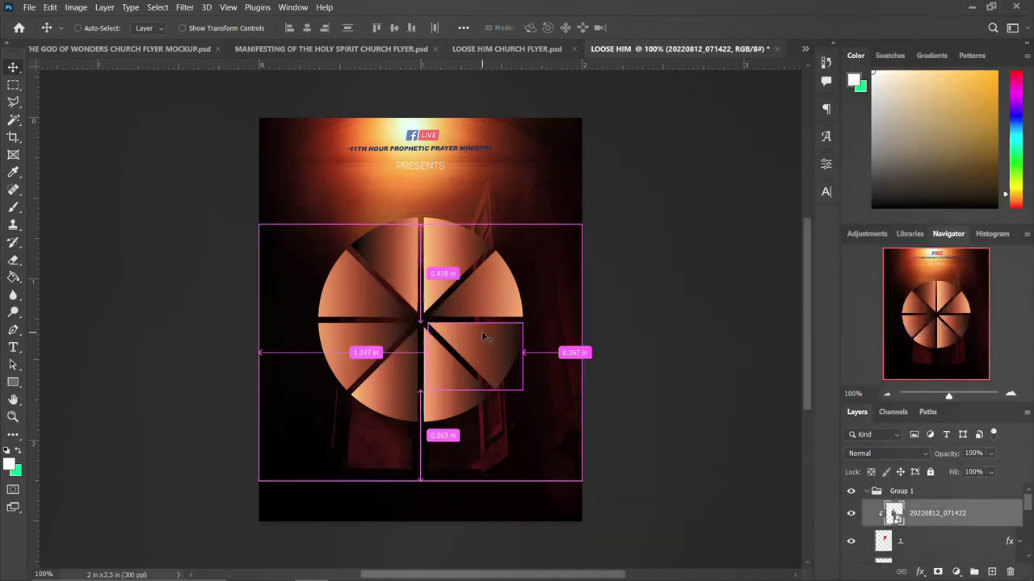
key("ctrl+t")
left_click_drag(466, 291, 485, 267)
key("Return")
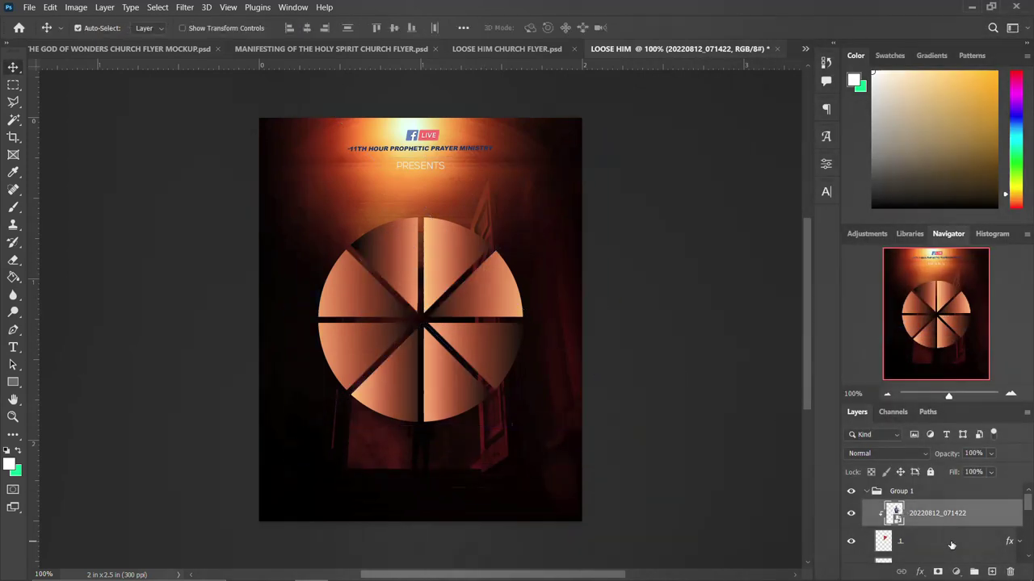
Convert wedge layer 1 to a smart object.
right_click(951, 545)
left_click(787, 197)
key("ctrl+t")
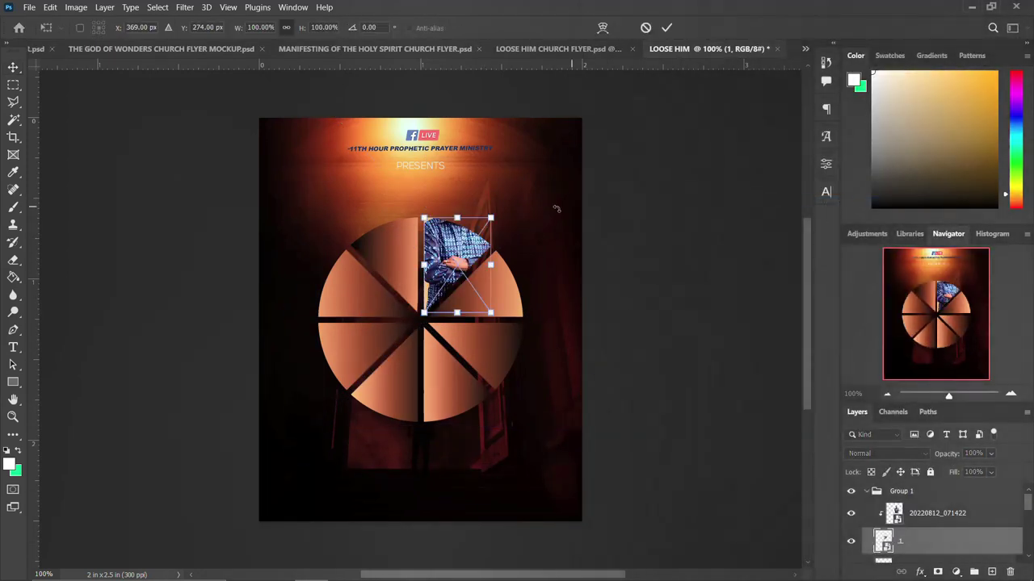
left_click_drag(491, 217, 504, 198)
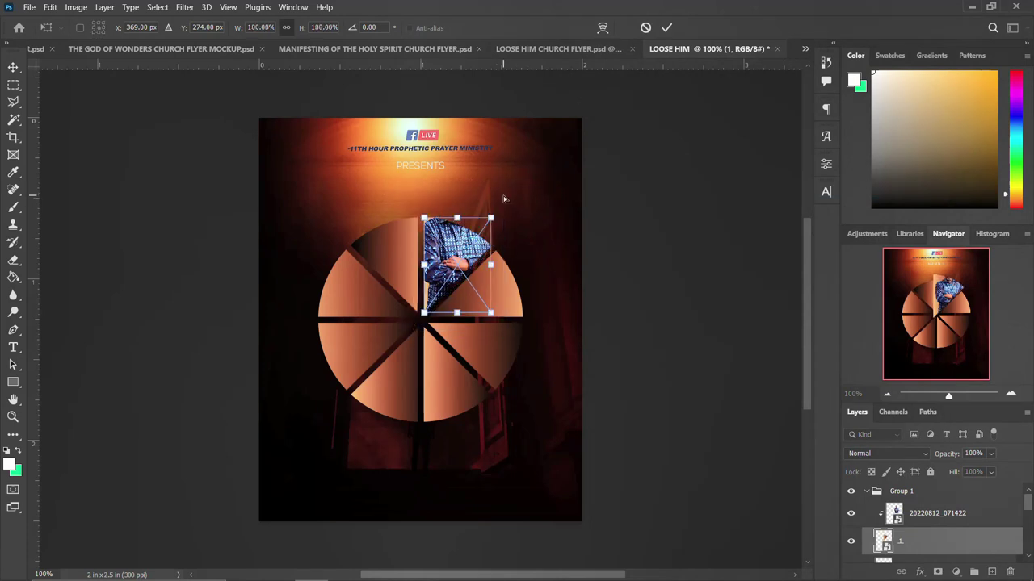
key("Return")
Shrink portrait 20220812_071422 into its wedge and convert it to a smart object.
left_click(947, 517)
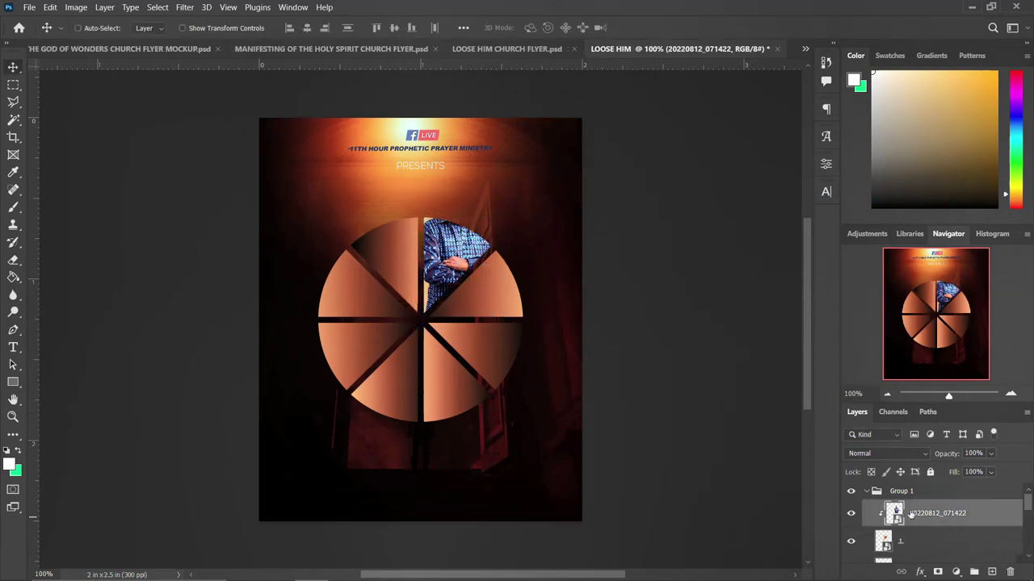
key("ctrl+t")
left_click_drag(639, 427, 597, 383)
left_click_drag(519, 298, 503, 319)
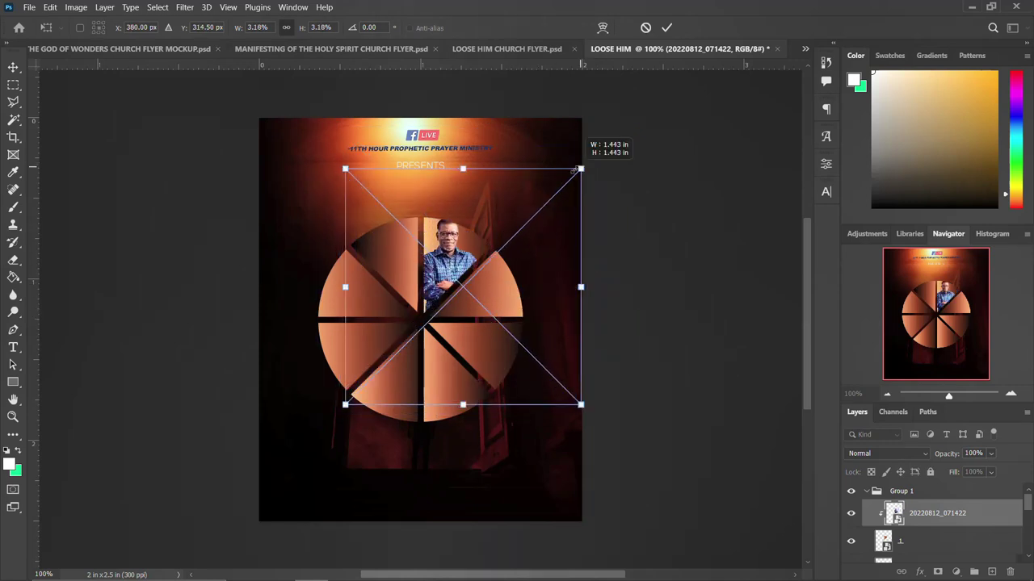
left_click_drag(579, 168, 574, 175)
key("Return")
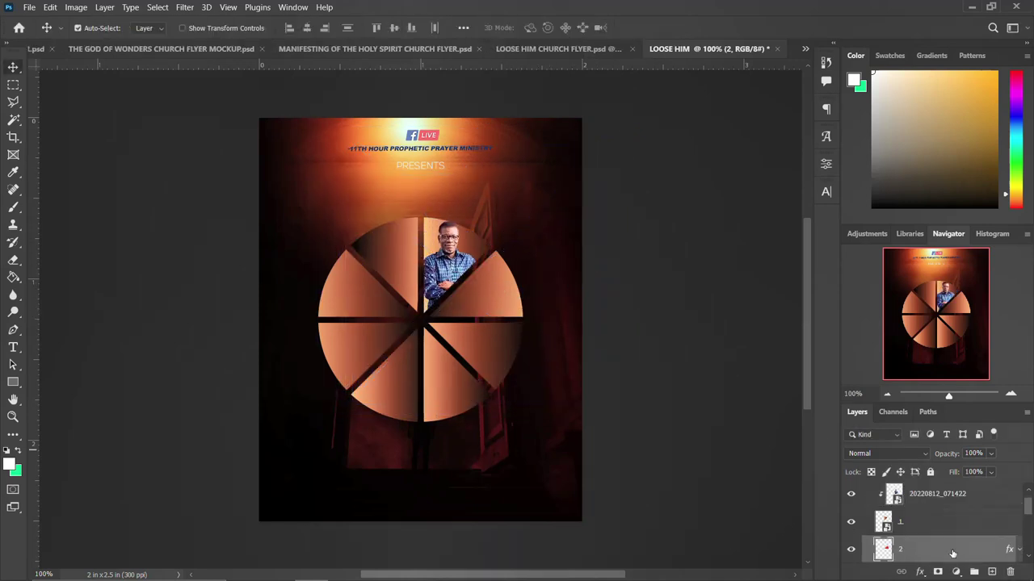
right_click(946, 494)
left_click(835, 205)
mouse_move(277, 567)
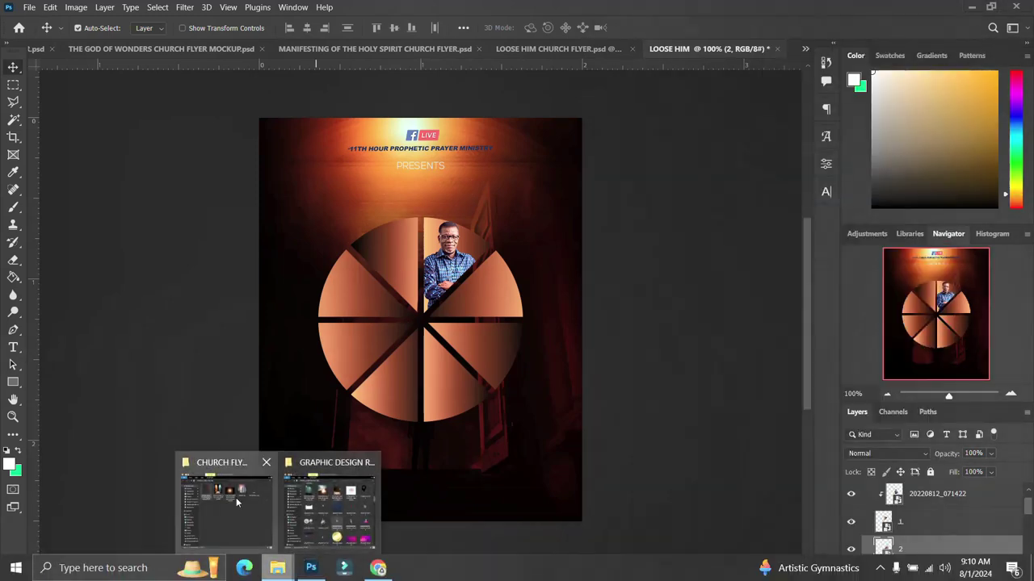
Add a second portrait, sized onto the circle's right side and clipped into its wedge.
left_click(351, 494)
left_click_drag(361, 356, 539, 302)
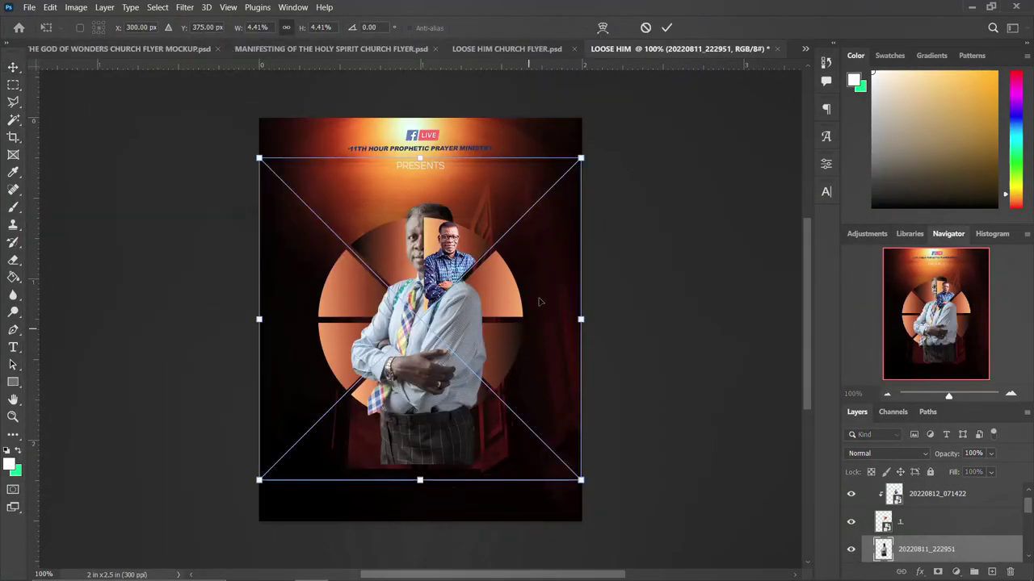
left_click_drag(581, 158, 490, 237)
left_click_drag(342, 237, 387, 300)
left_click_drag(436, 323, 473, 314)
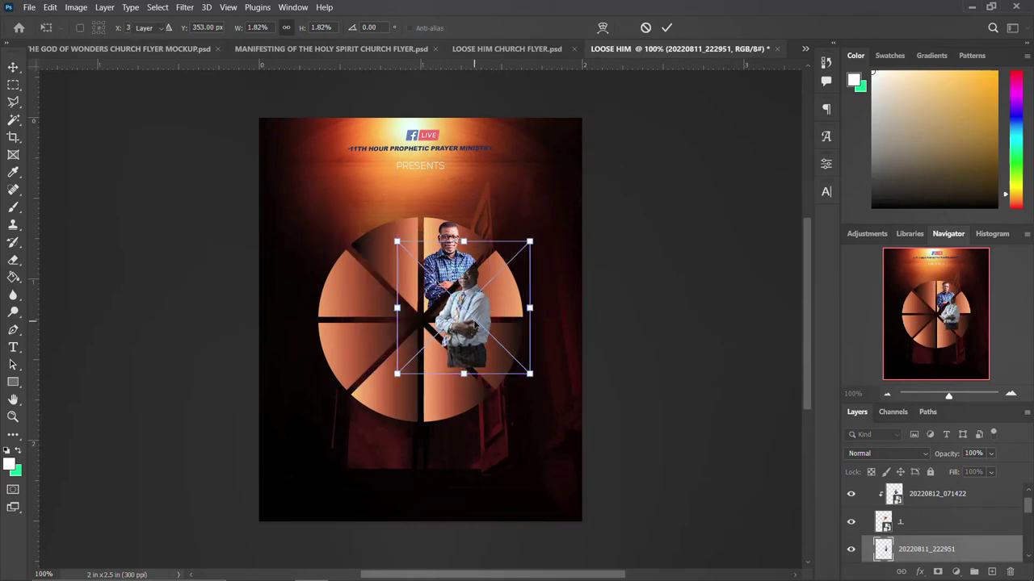
key("Return")
right_click(990, 554)
left_click(839, 331)
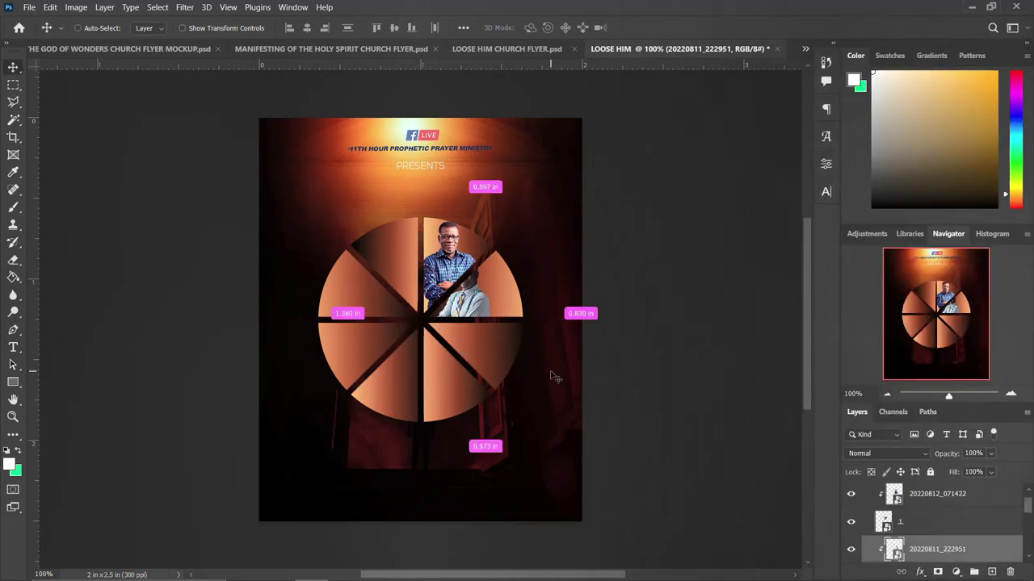
key("ctrl+t")
left_click_drag(497, 307, 521, 295)
key("Return")
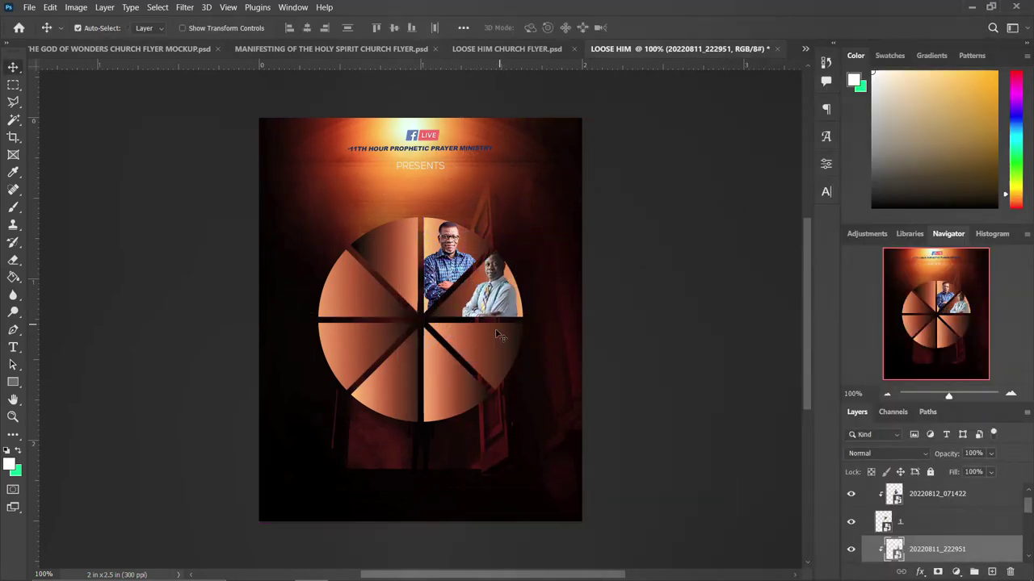
Convert wedge layer 3 to a smart object.
scroll(947, 533, "down", 2)
left_click(947, 555)
right_click(946, 555)
left_click(840, 199)
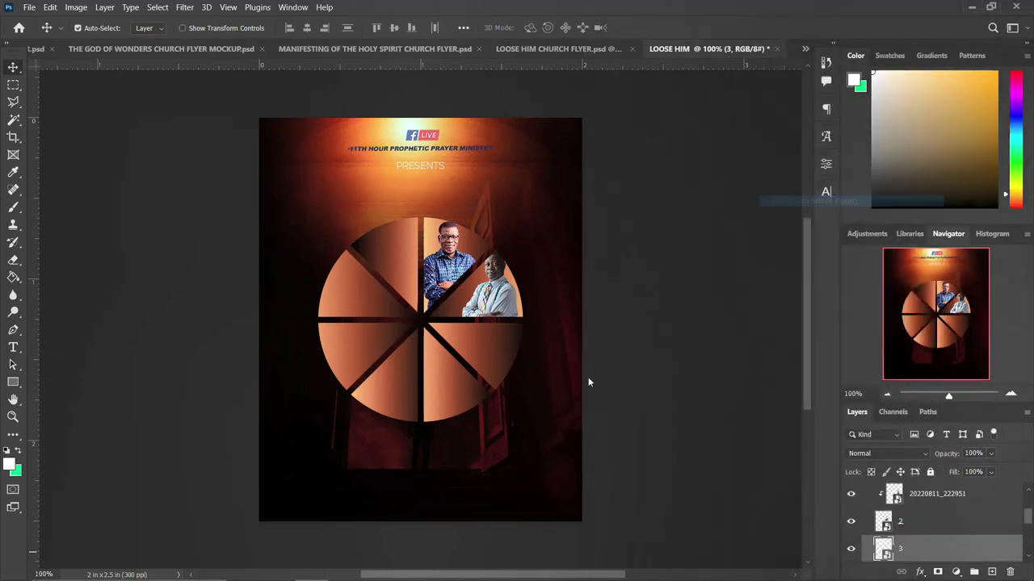
Clip a third portrait into the lower wedge, fitted to size, and smart-object wedge 4.
left_click(277, 568)
left_click_drag(425, 327, 551, 336)
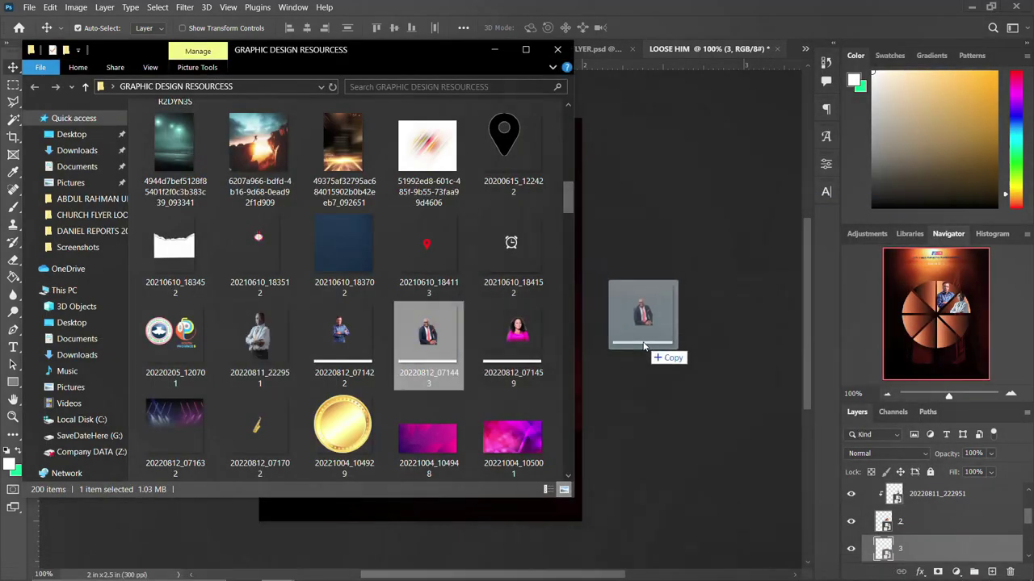
key("Return")
right_click(937, 550)
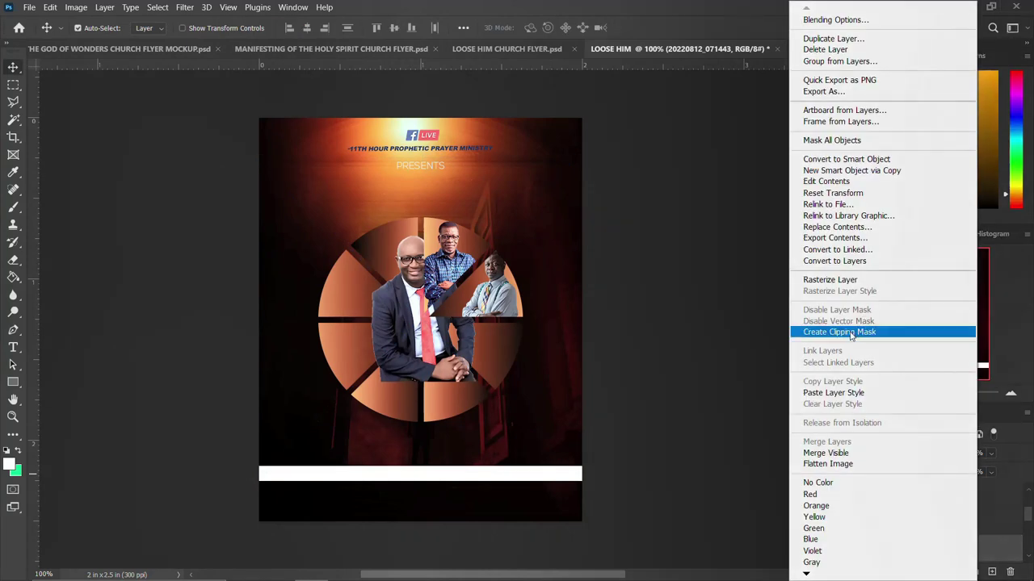
left_click(846, 331)
key("ctrl+t")
left_click_drag(581, 339, 658, 401)
left_click_drag(654, 218, 620, 246)
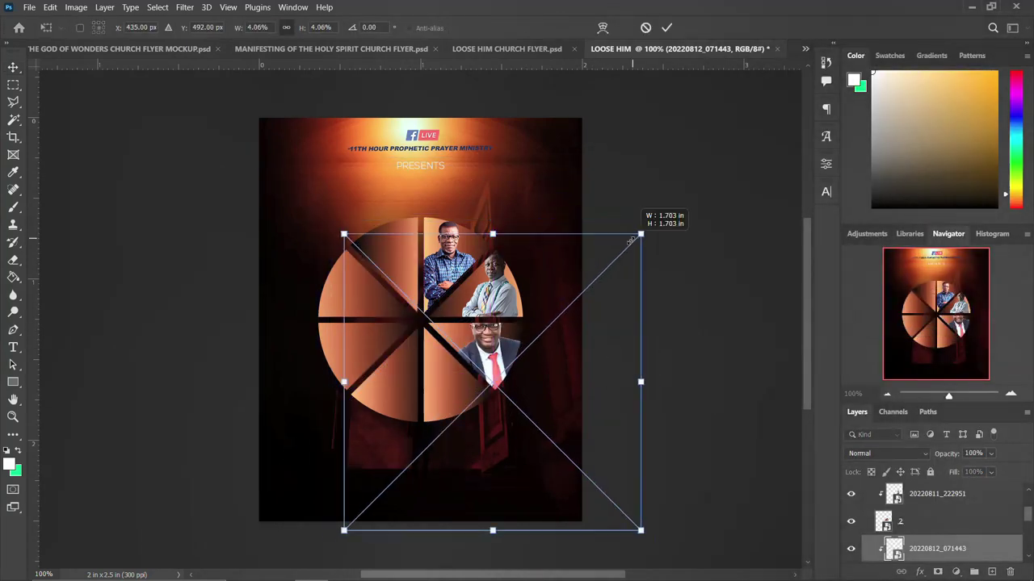
key("Return")
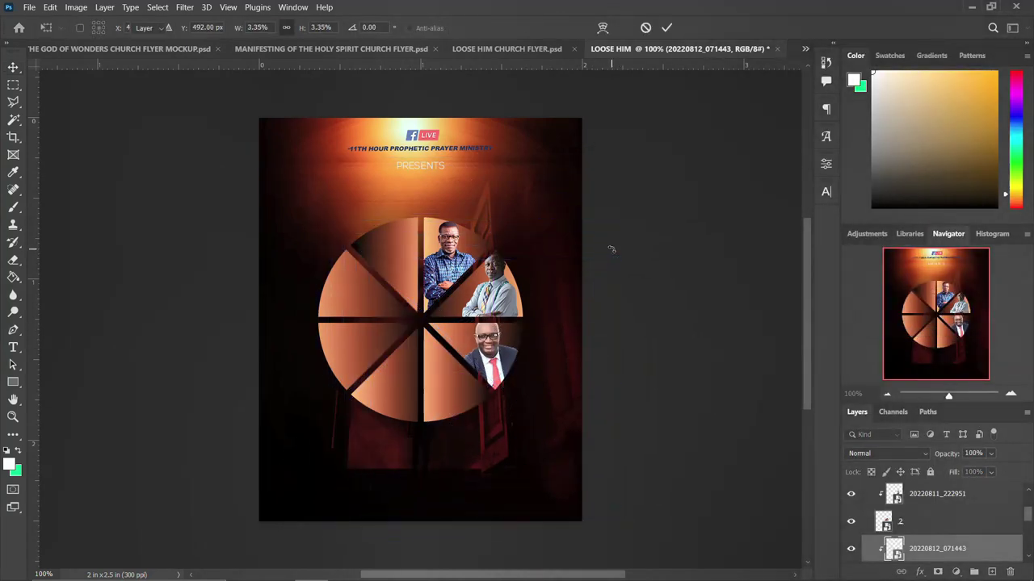
right_click(912, 549)
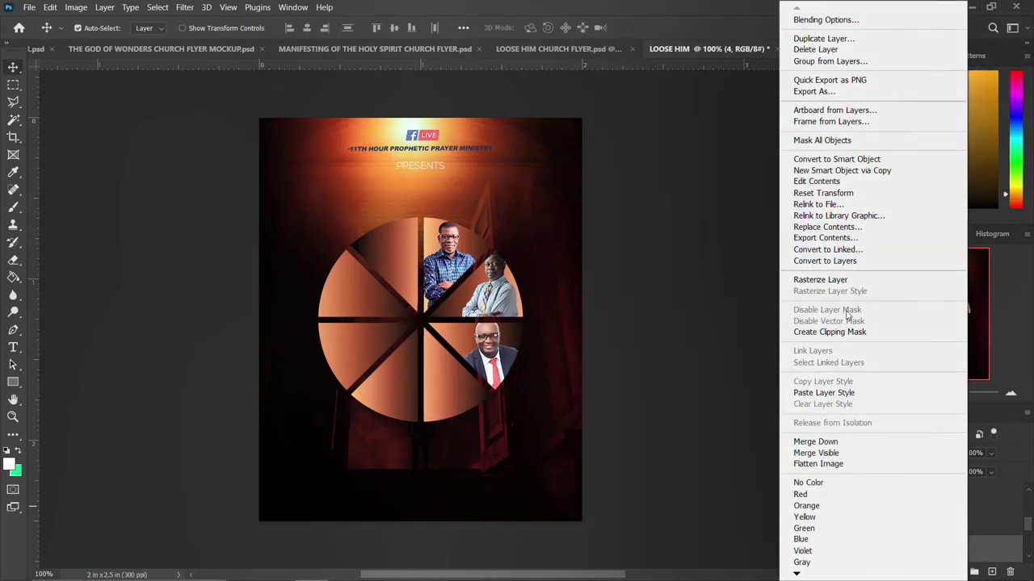
left_click(845, 160)
mouse_move(277, 567)
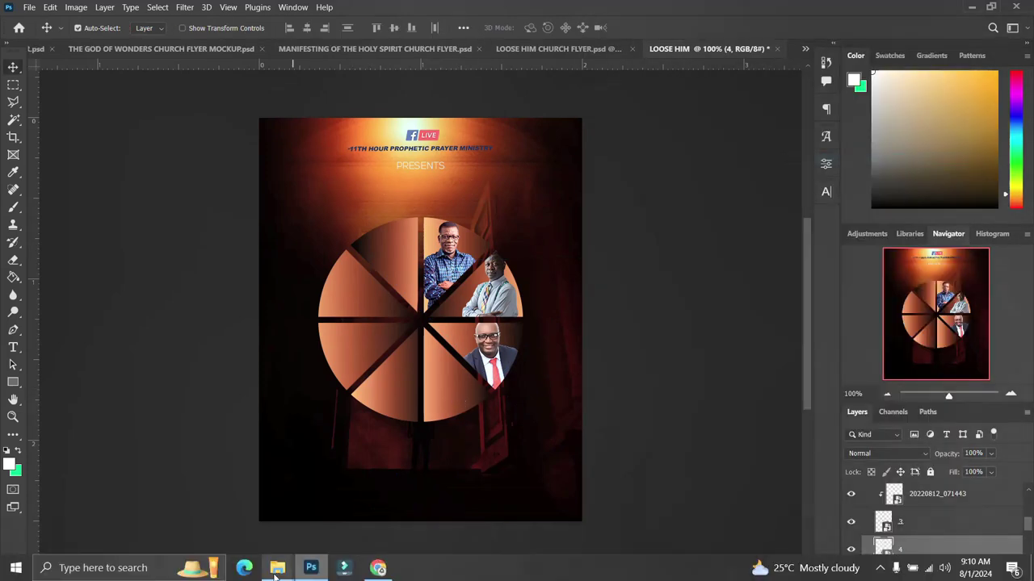
Place and clip a fourth portrait, then release and delete it as extra.
left_click(295, 541)
scroll(428, 339, "down", 3)
left_click_drag(175, 436, 604, 342)
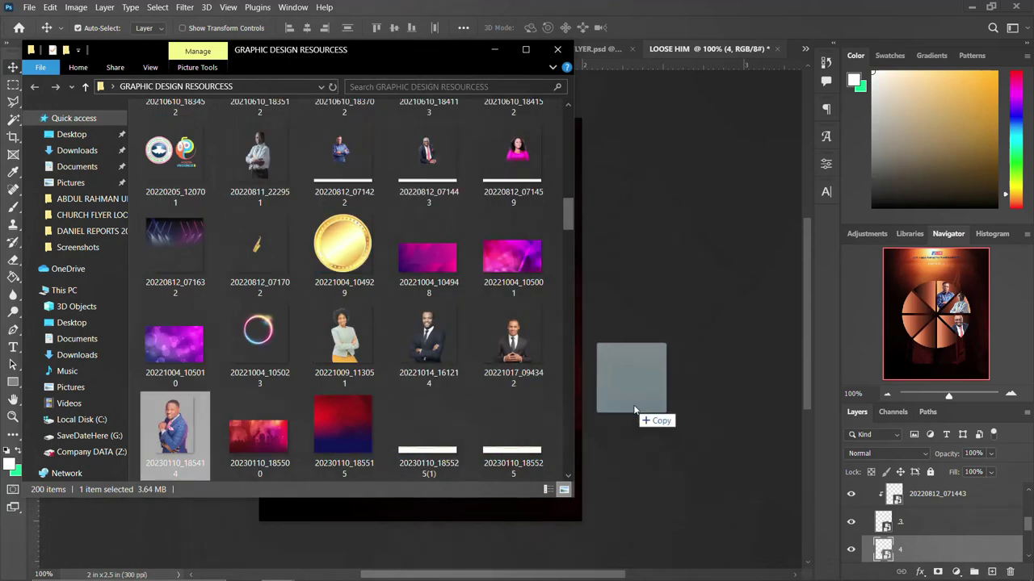
right_click(418, 396)
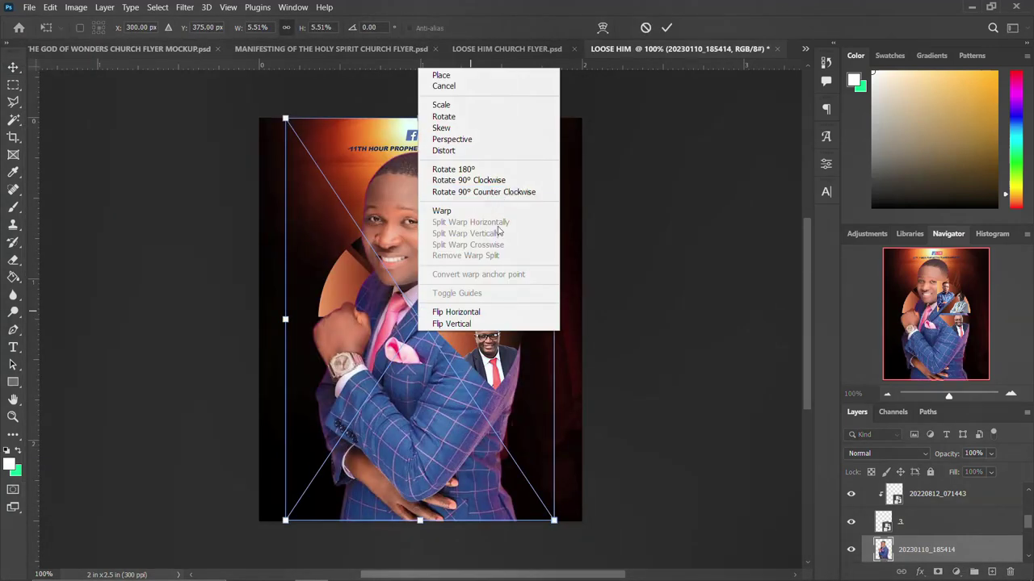
key("Escape")
key("Return")
right_click(936, 549)
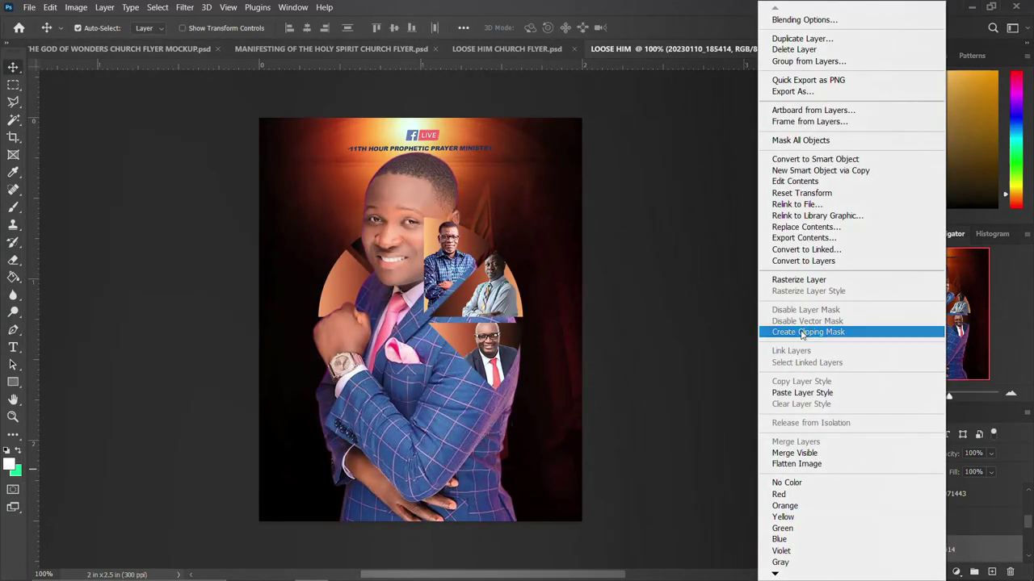
left_click(783, 331)
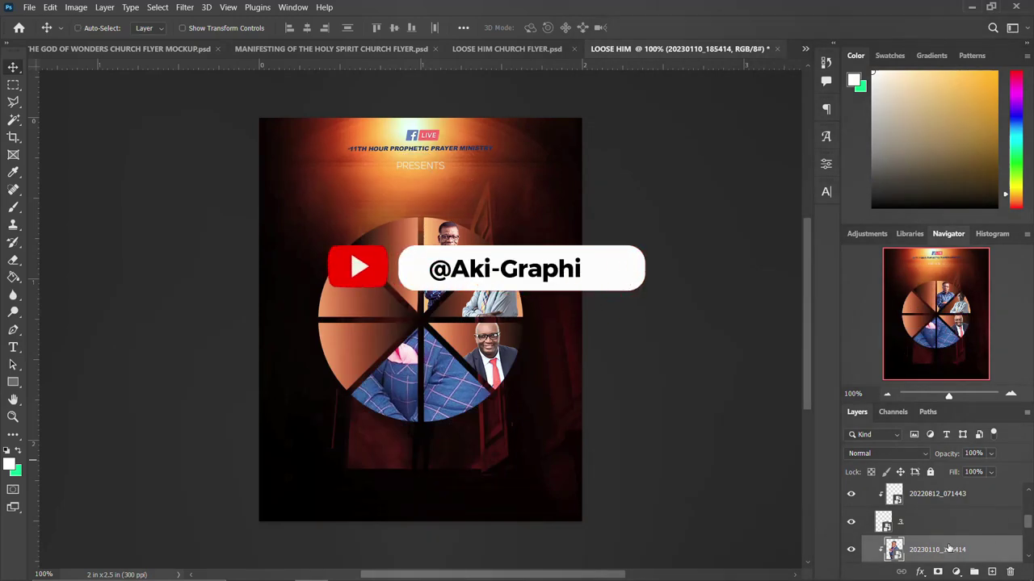
key("ctrl+alt+g")
scroll(934, 532, "down", 1)
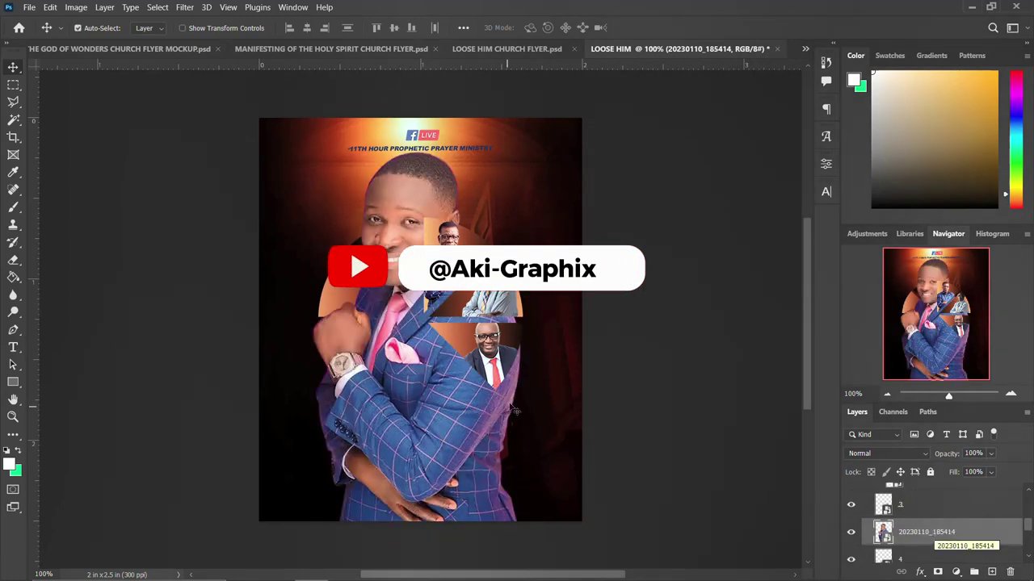
key("Delete")
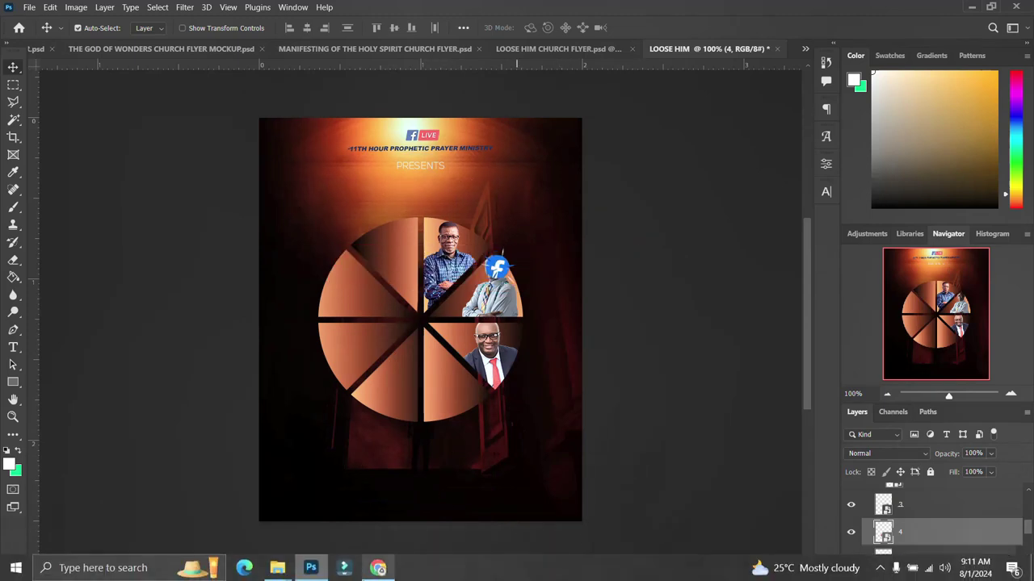
left_click(331, 505)
Bring a different portrait into the flyer, scaled down and shifted down-right.
left_click_drag(173, 422, 694, 381)
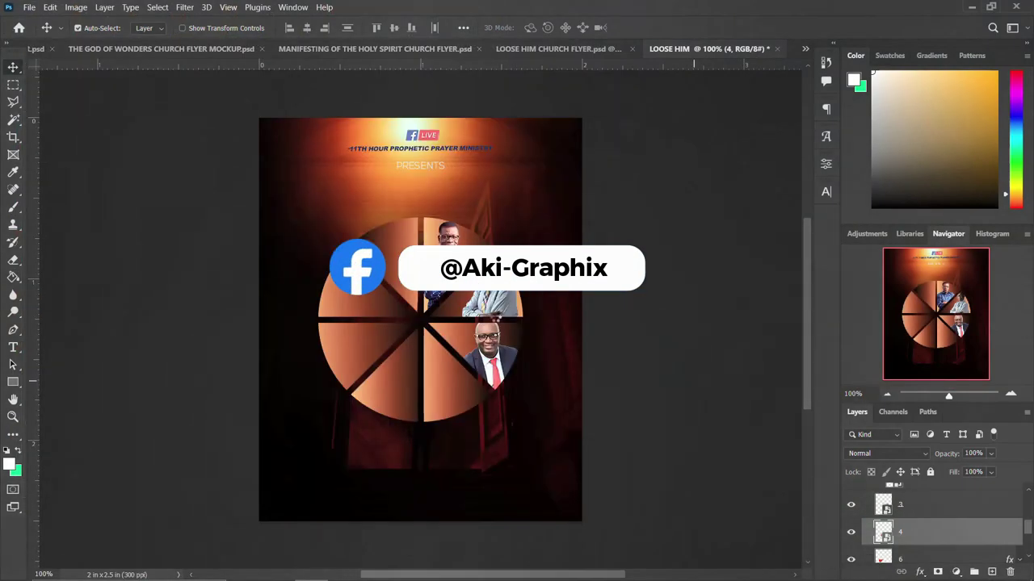
left_click_drag(580, 159, 549, 209)
left_click_drag(400, 385, 411, 401)
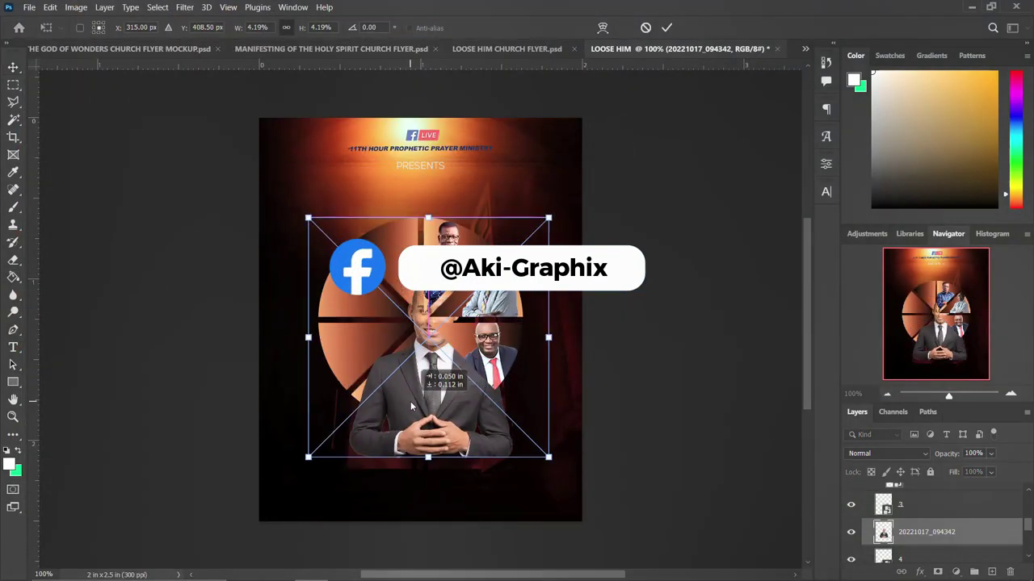
key("Return")
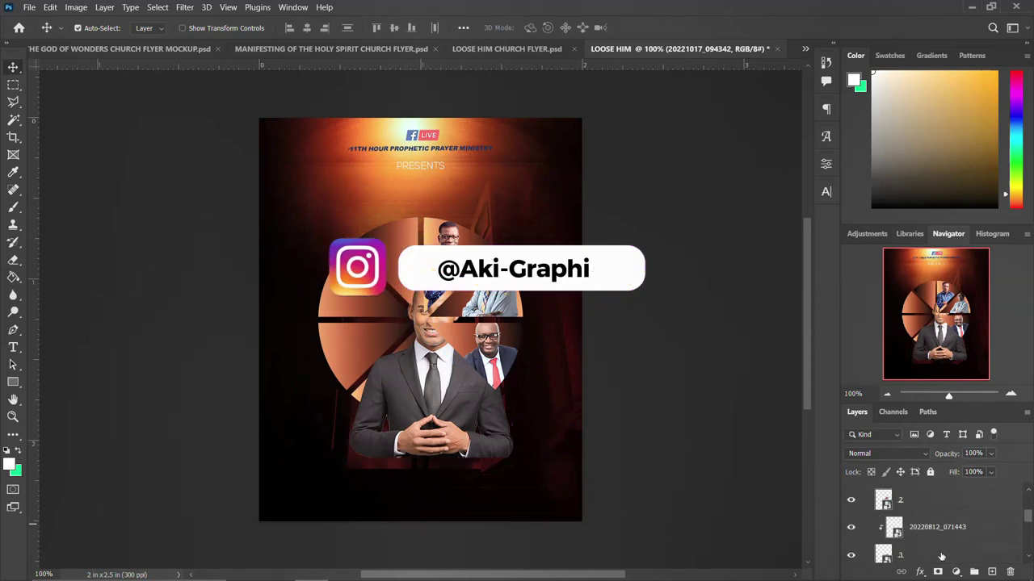
Move portrait layer 20221017_094342 up the layer stack and shrink it further.
scroll(949, 538, "down", 1)
left_click(933, 540)
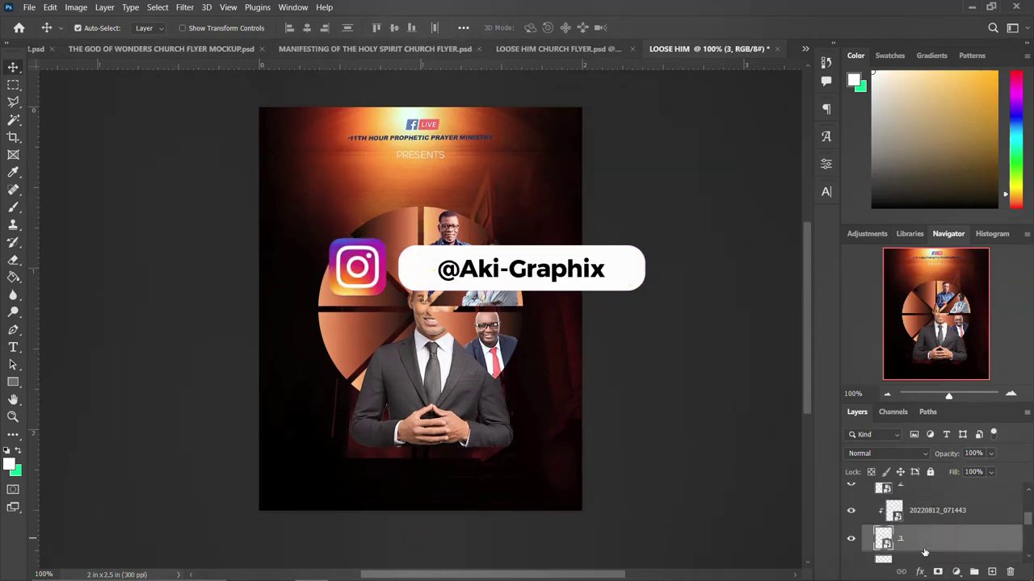
mouse_move(929, 549)
left_mouse_down()
mouse_move(924, 470)
mouse_move(924, 494)
left_mouse_up()
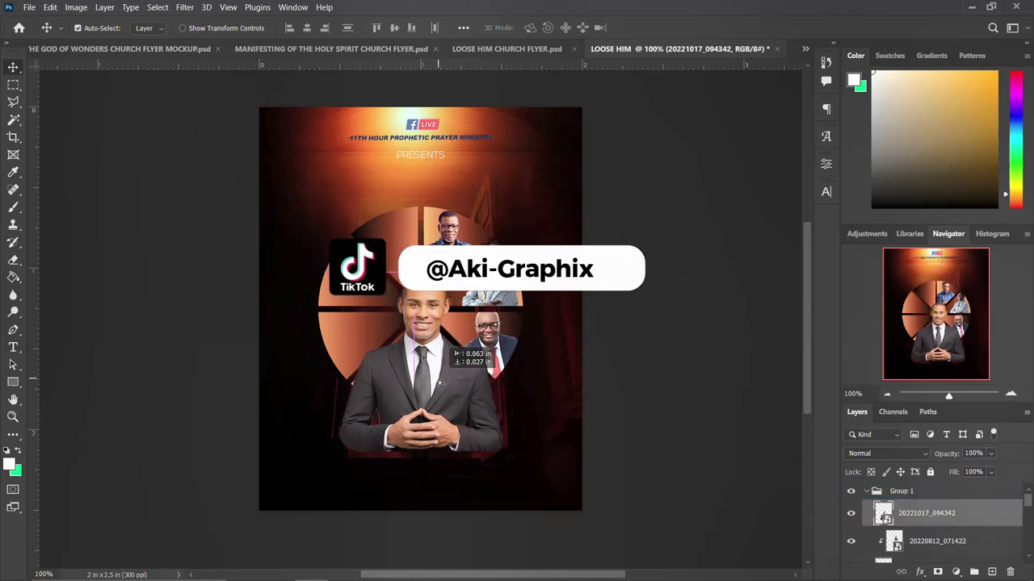
key("ctrl+t")
left_click_drag(532, 230, 502, 258)
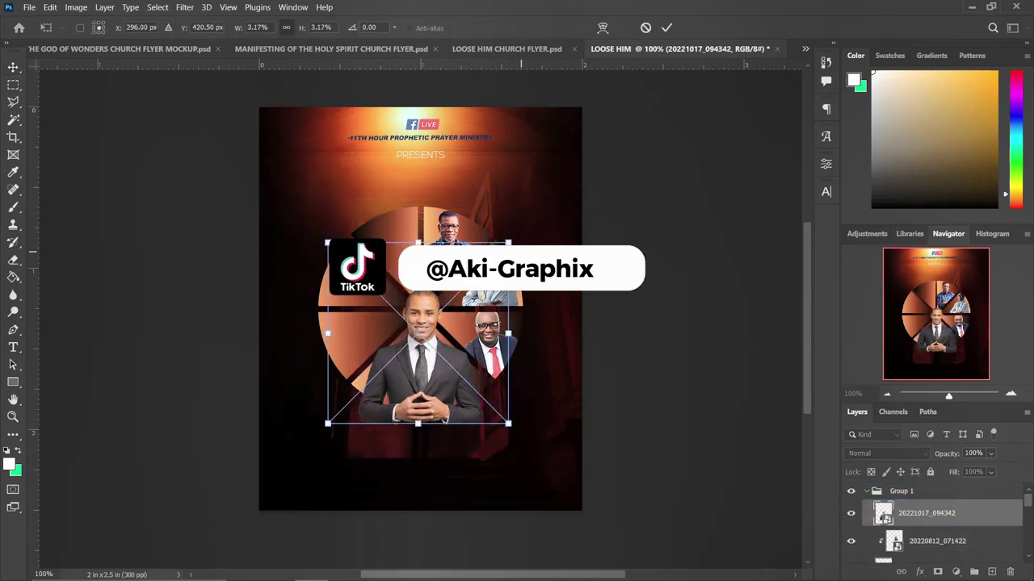
key("Return")
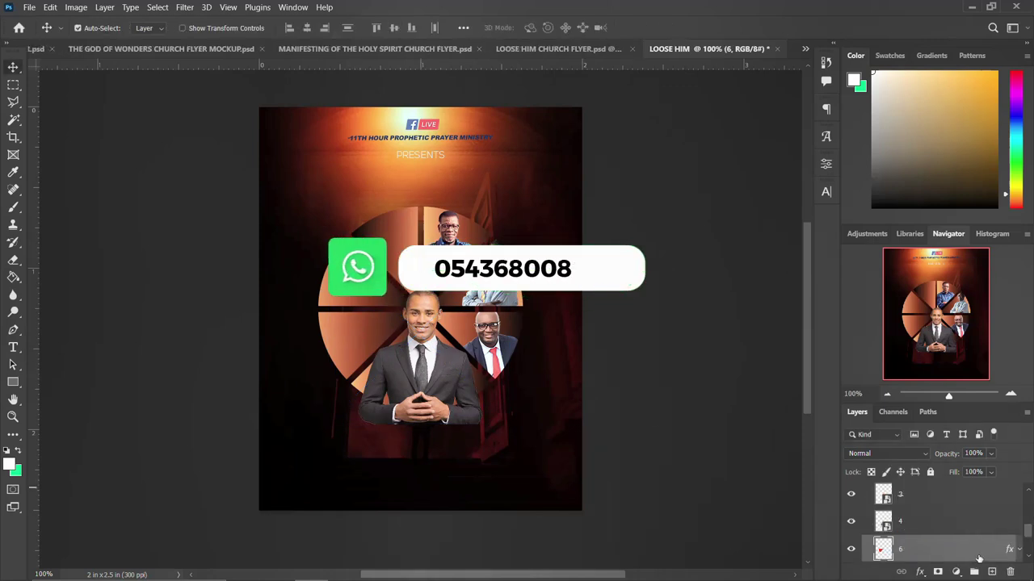
Return to the design resources folder and select the checked-suit portrait photo.
right_click(928, 513)
left_click(846, 201)
mouse_move(277, 568)
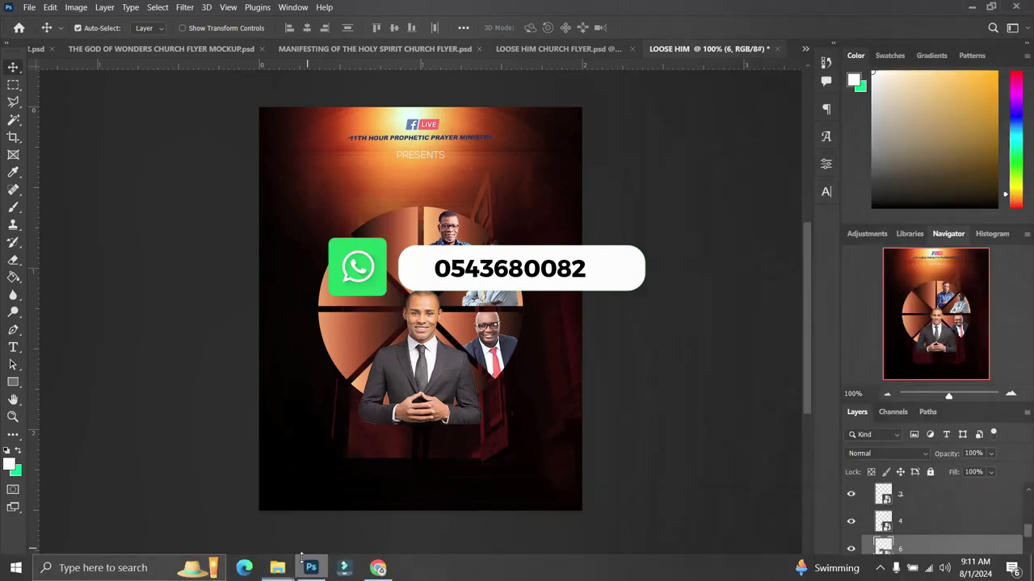
left_click(319, 510)
left_click(175, 436)
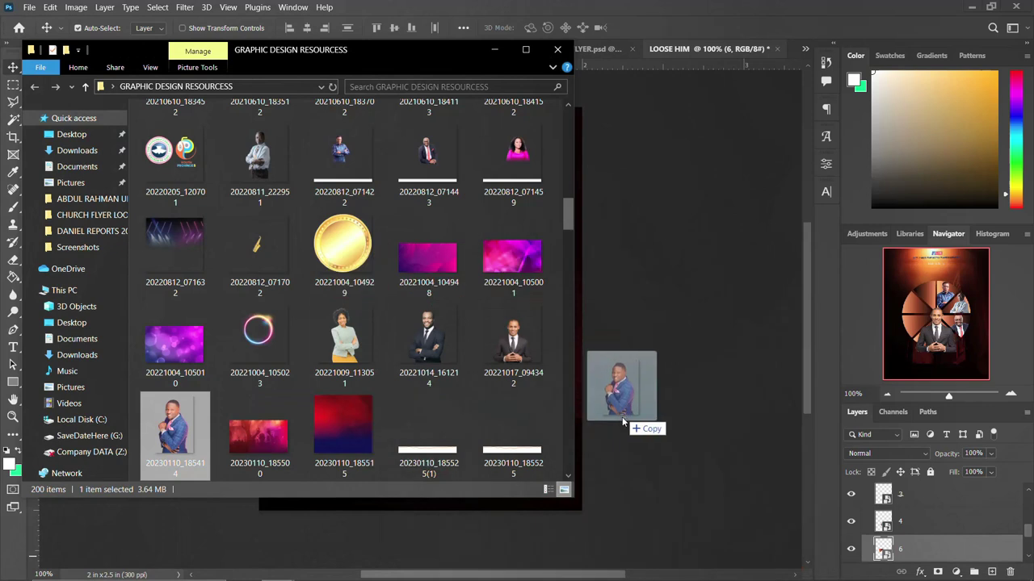
Place the checked-suit portrait on the flyer and clip it into the circle.
left_click_drag(175, 436, 483, 402)
key("Return")
right_click(481, 400)
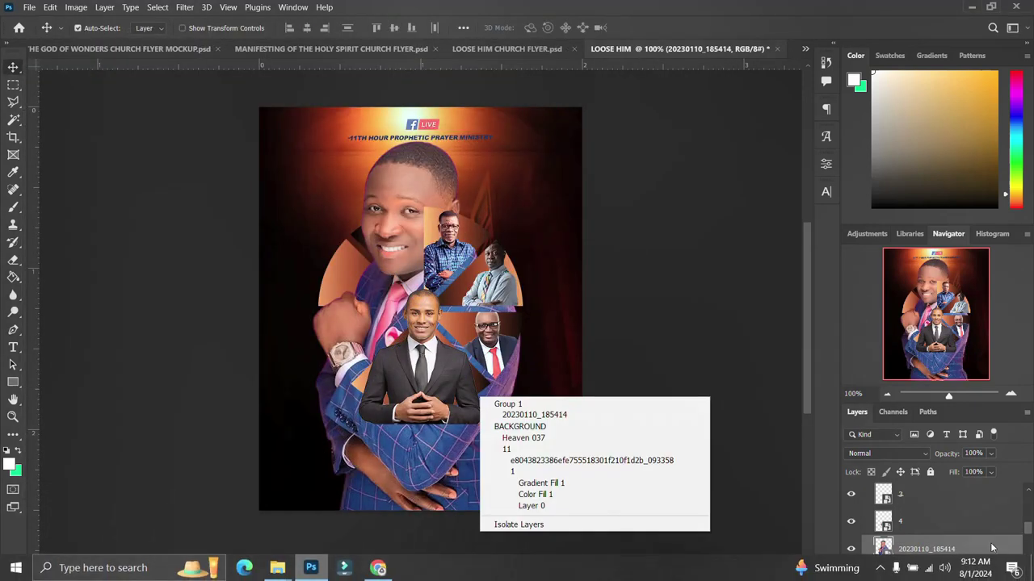
right_click(969, 549)
left_click(829, 334)
Scale the checked-suit portrait into the lower-left wedge and convert it to a smart object.
key("ctrl+t")
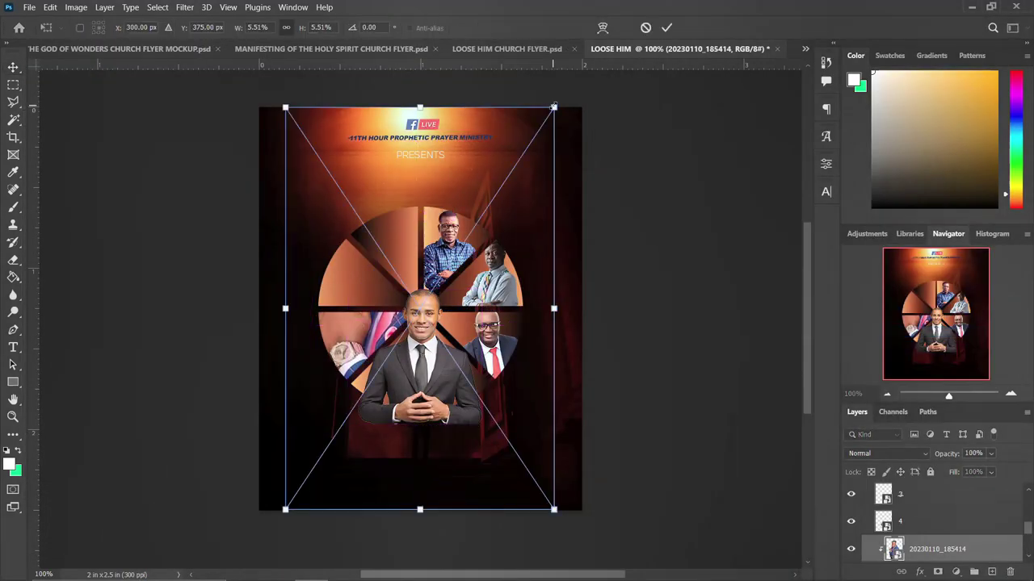
left_click_drag(553, 105, 412, 271)
left_click_drag(361, 341, 368, 360)
left_click_drag(308, 288, 335, 370)
left_click_drag(366, 422, 348, 356)
key("Return")
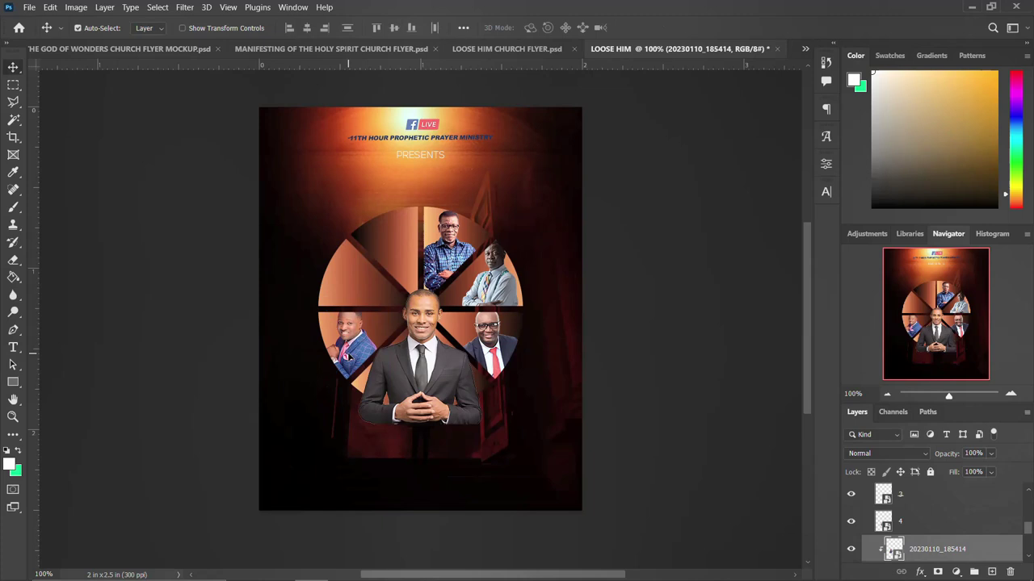
right_click(900, 493)
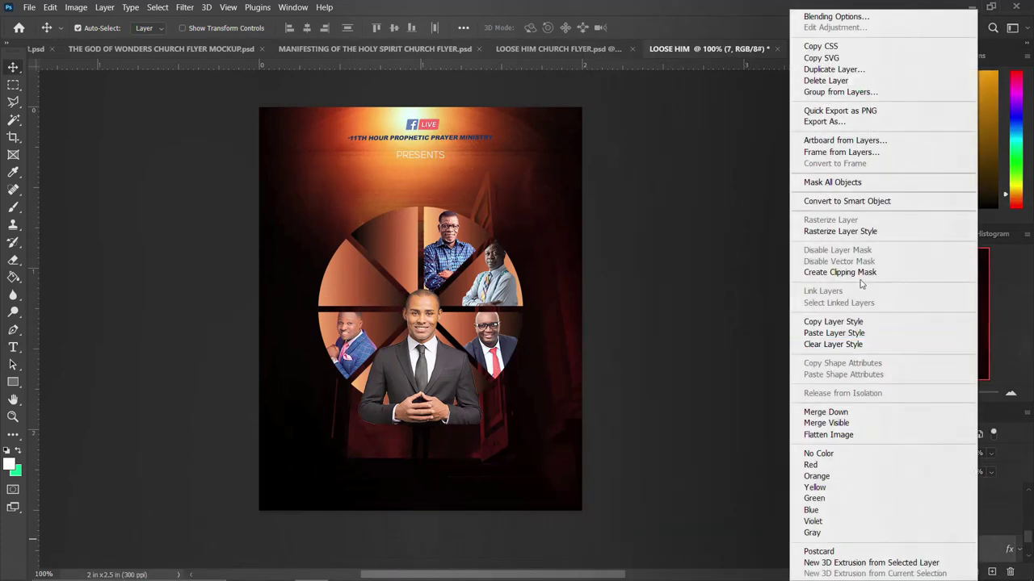
left_click(847, 201)
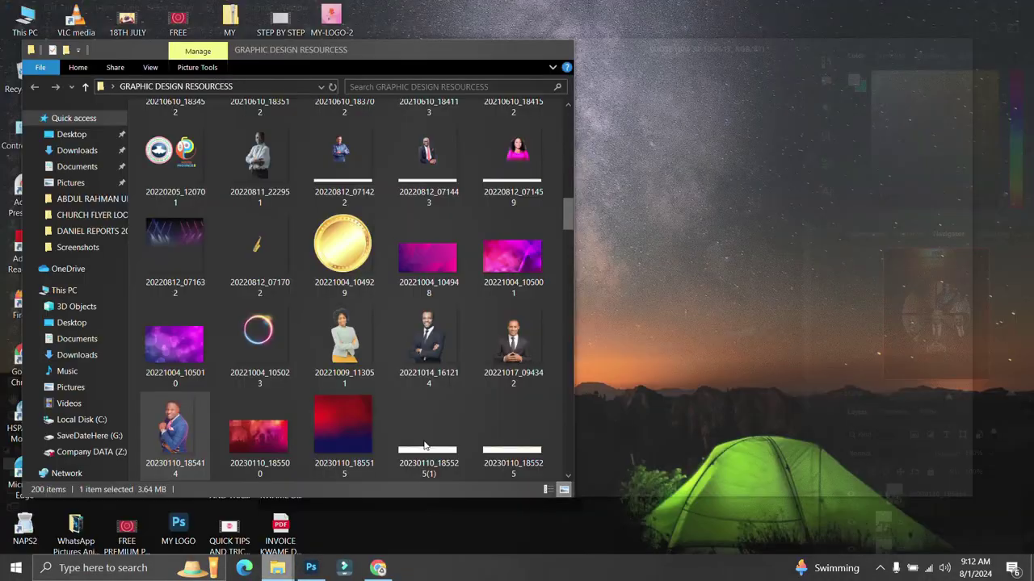
Place the blue-suit portrait 'a' on the flyer and clip it into the circle.
left_click(291, 505)
left_click_drag(258, 410, 674, 385)
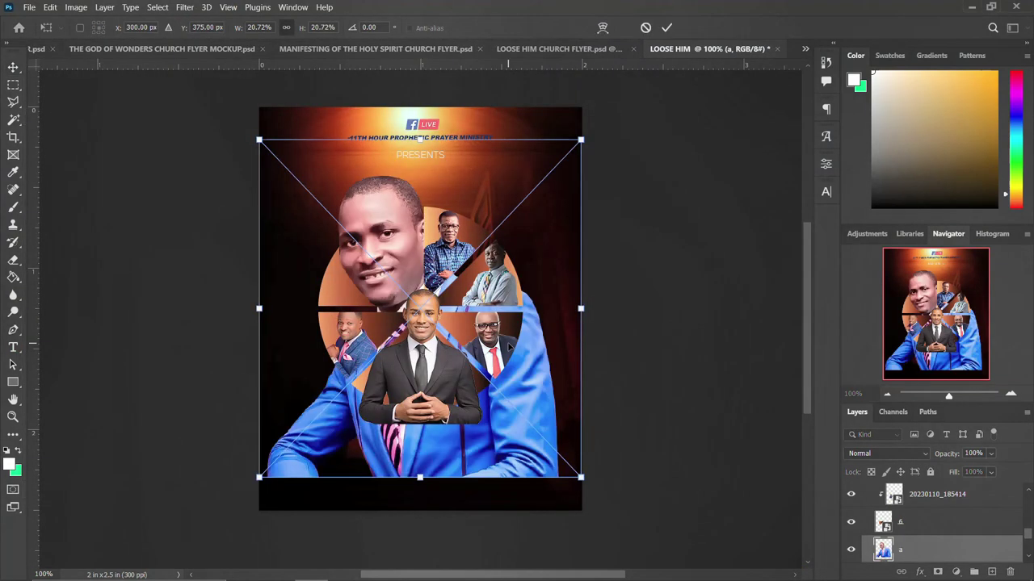
right_click(509, 342)
left_click(631, 346)
key("Return")
right_click(979, 549)
left_click(839, 332)
Shrink the blue-suit portrait and move it into the upper-left wedge.
key("ctrl+t")
mouse_move(581, 138)
left_mouse_down()
mouse_move(530, 208)
mouse_move(486, 240)
left_mouse_up()
left_click_drag(454, 315, 394, 289)
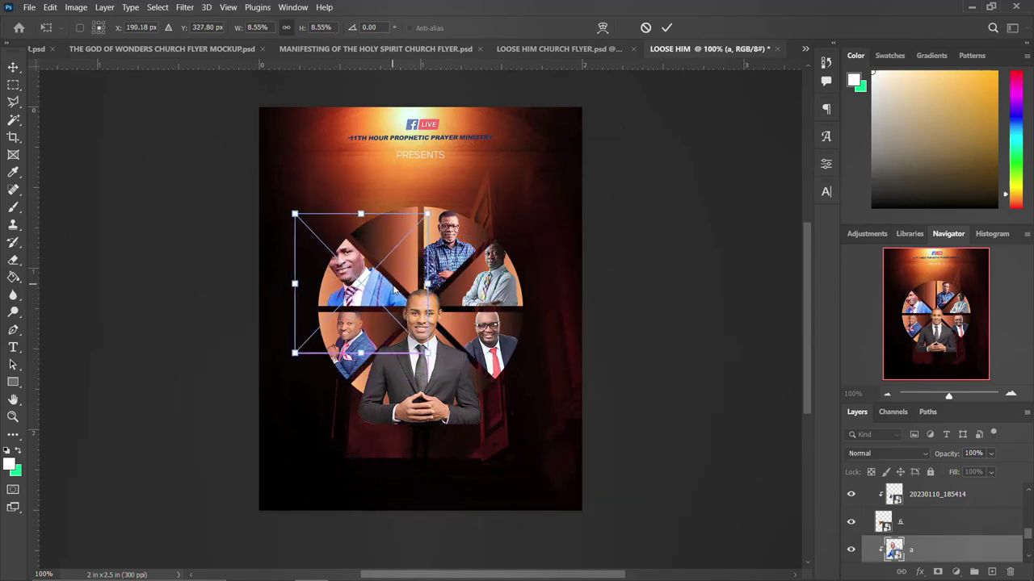
key("Return")
scroll(936, 524, "down", 2)
right_click(937, 549)
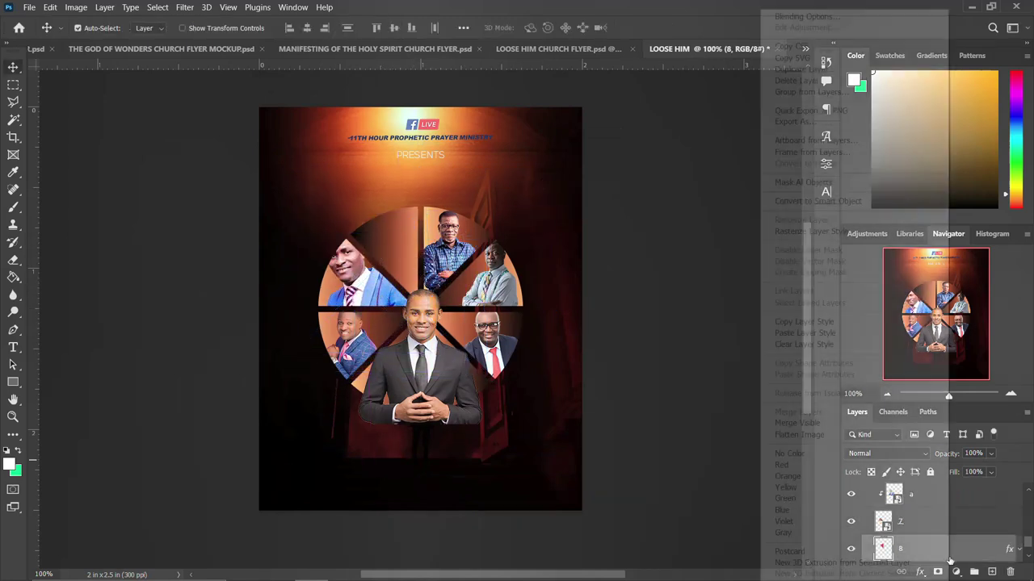
key("Escape")
Place avc.png5, clip it into the circle, and fit it into the top wedge.
left_click(325, 495)
mouse_move(344, 436)
left_mouse_down()
mouse_move(618, 391)
mouse_move(460, 346)
left_mouse_up()
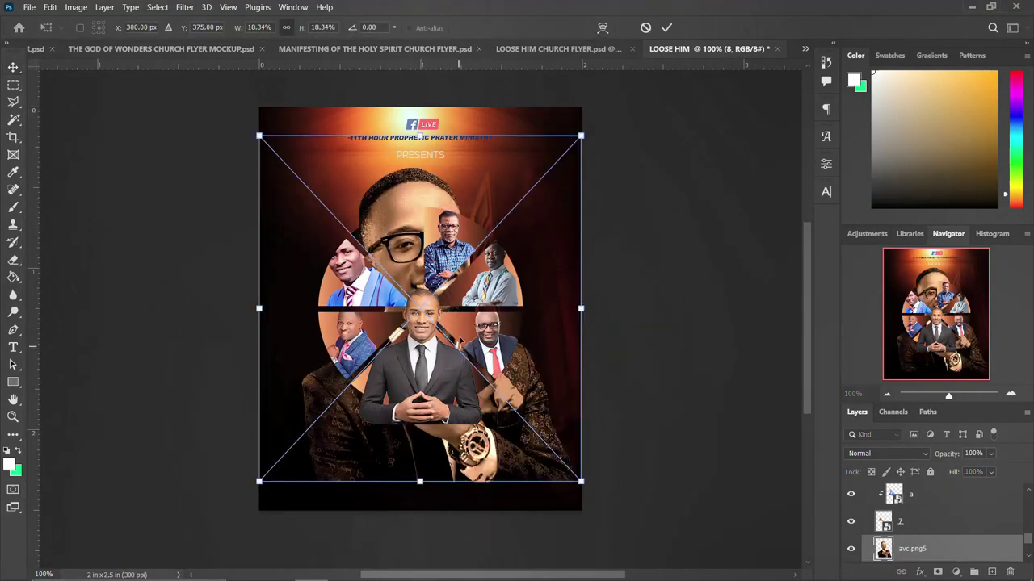
right_click(461, 331)
key("Escape")
right_click(921, 549)
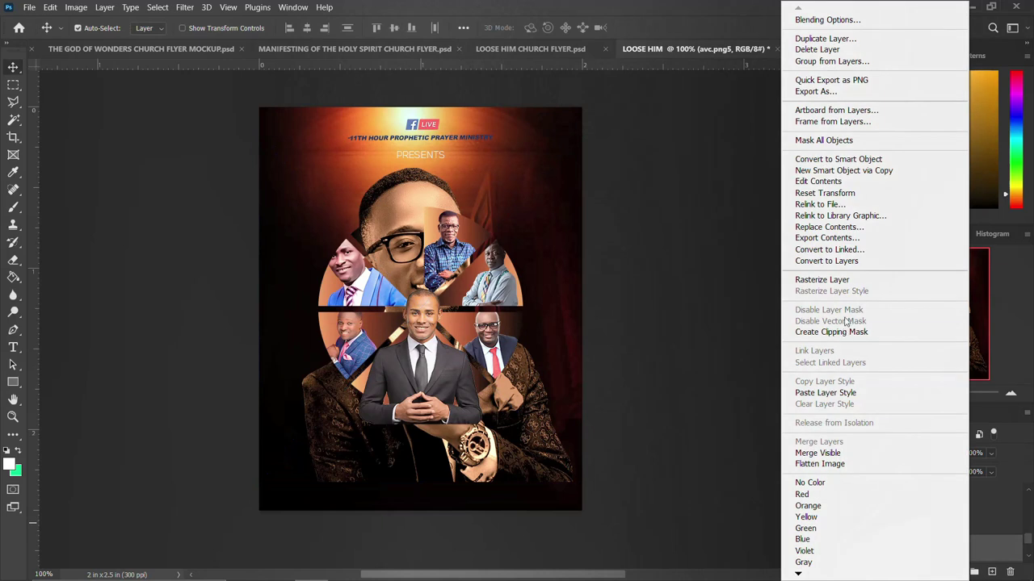
left_click(835, 336)
left_click_drag(581, 136, 481, 243)
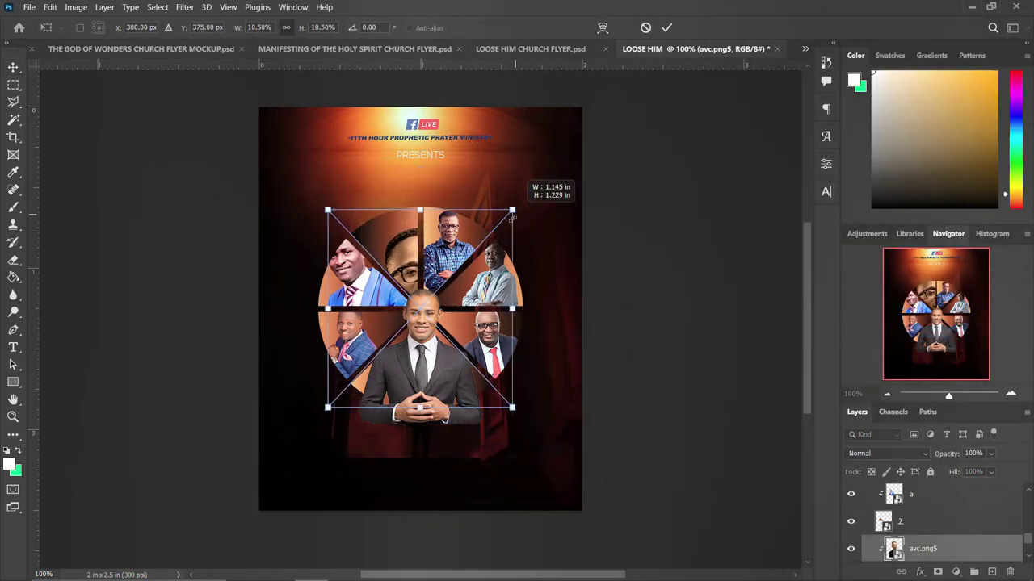
left_click_drag(463, 277, 439, 225)
key("Return")
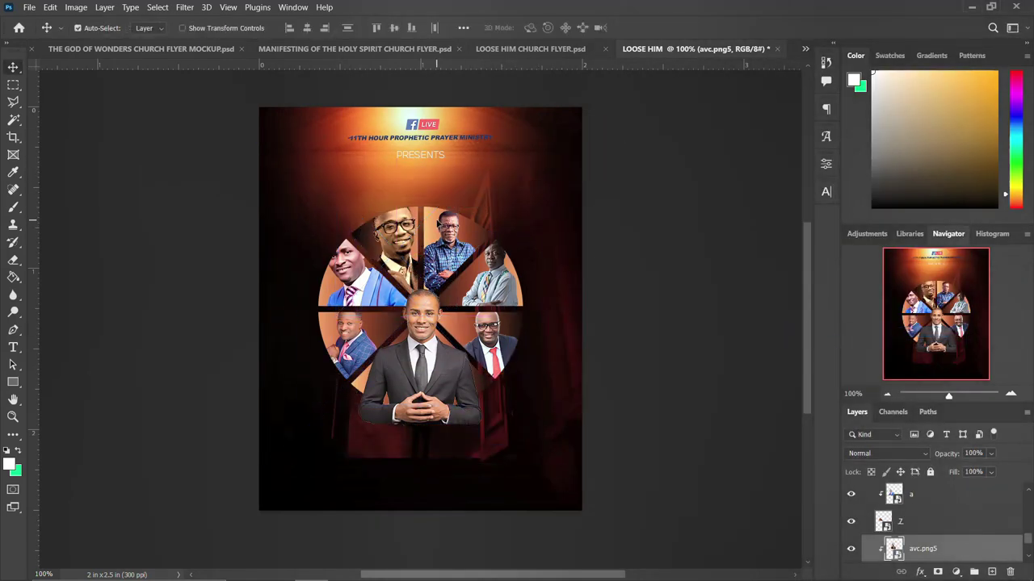
Mask the central portrait 20221017_094342 and paint out its bottom with the brush.
key("alt+bracketright")
key("alt+bracketright")
key("alt+bracketright")
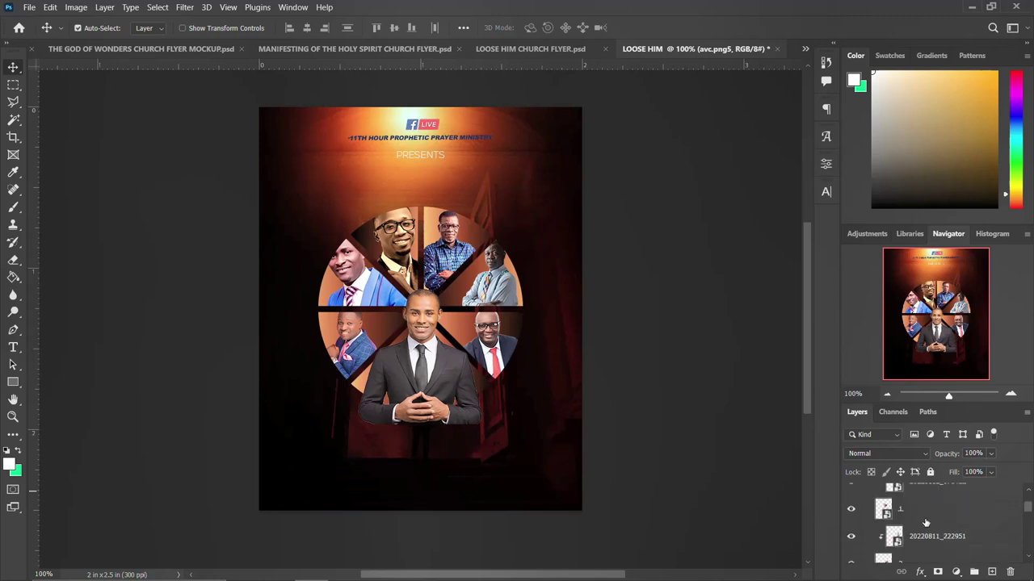
left_click(939, 565)
key("b")
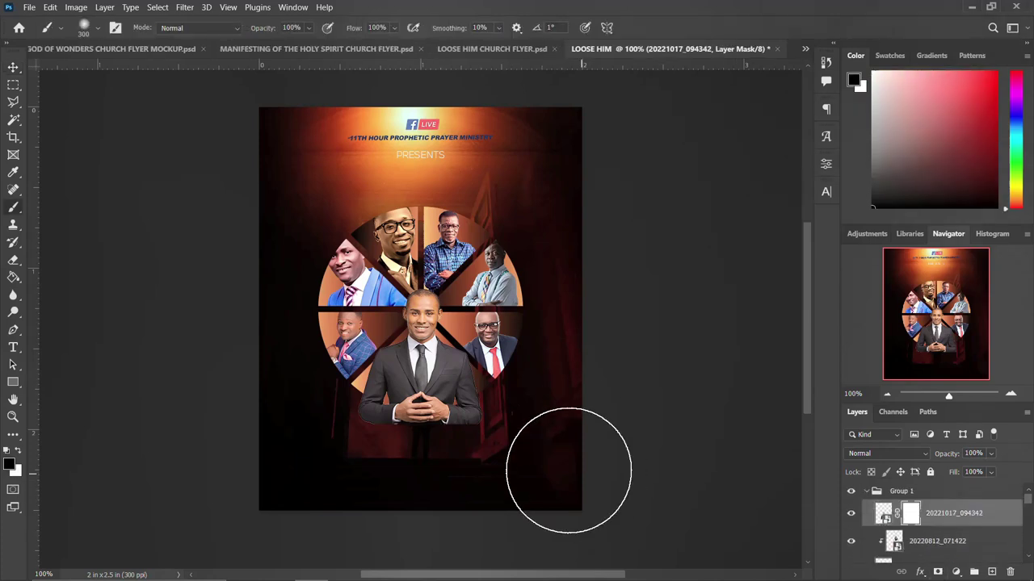
mouse_move(402, 445)
left_mouse_down()
mouse_move(457, 450)
mouse_move(346, 429)
left_mouse_up()
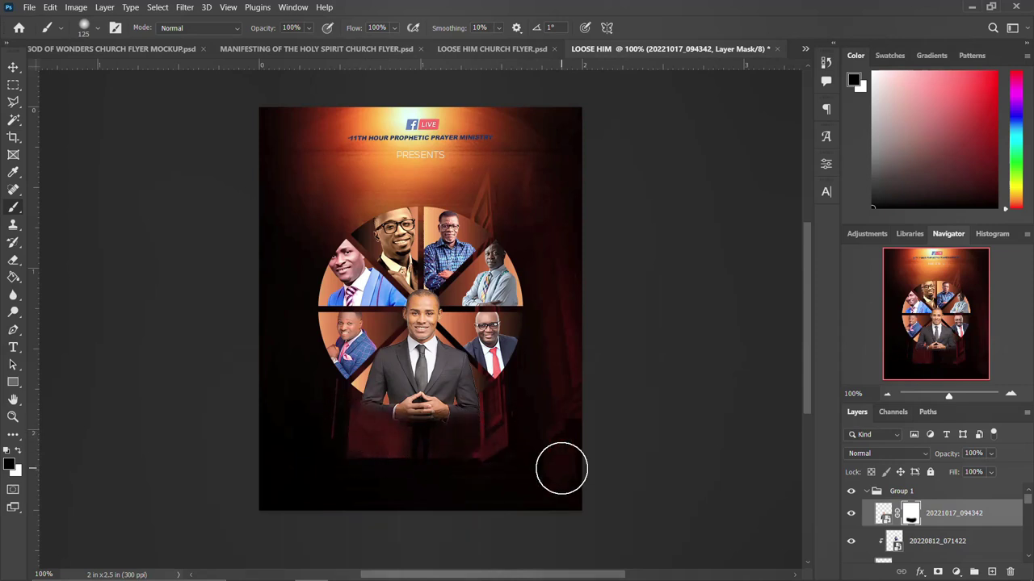
Rename Group 1 to IMAGES & NAME.
left_click(865, 492)
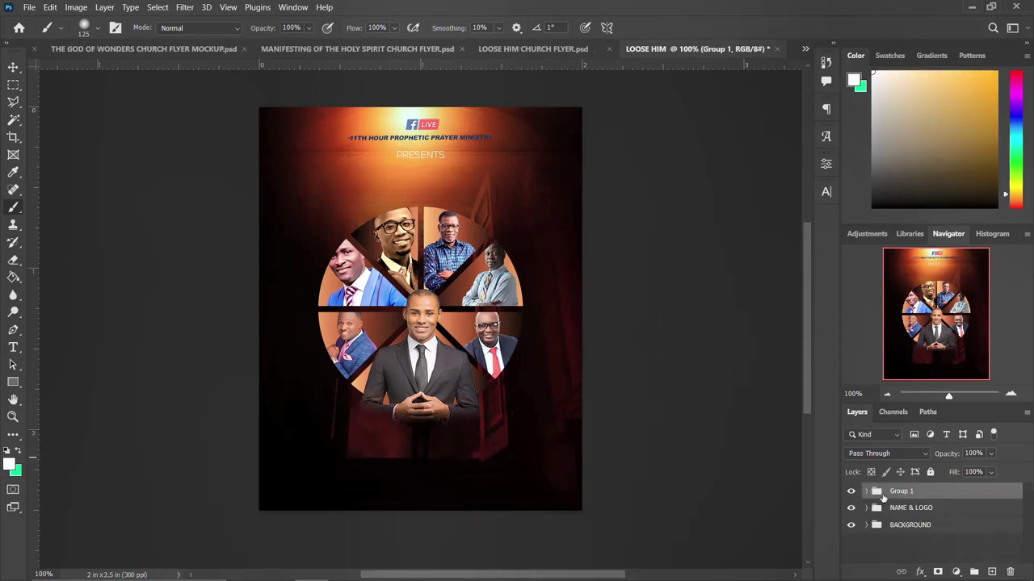
left_click(12, 66)
type("IMAGES & NAME")
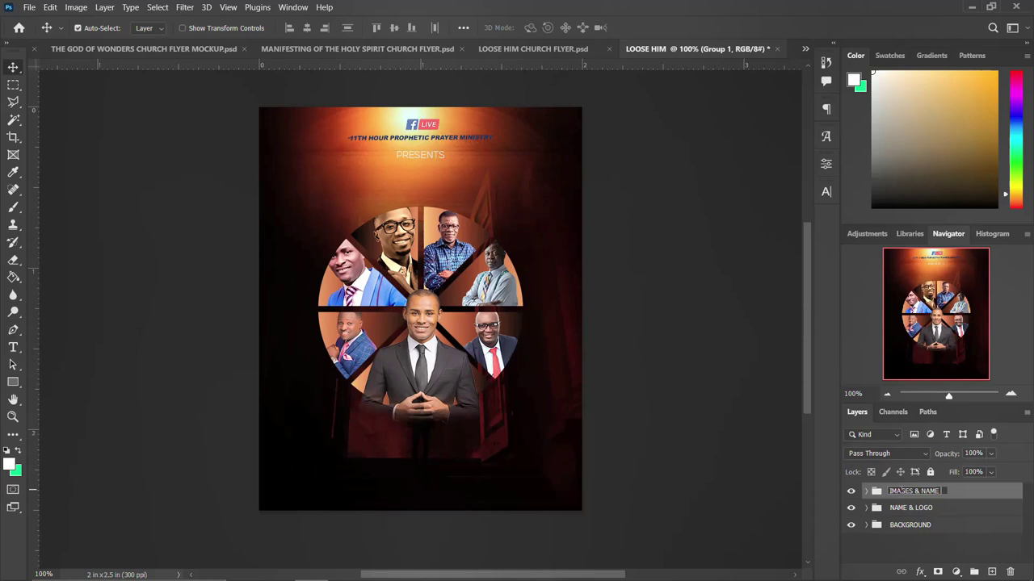
key("Return")
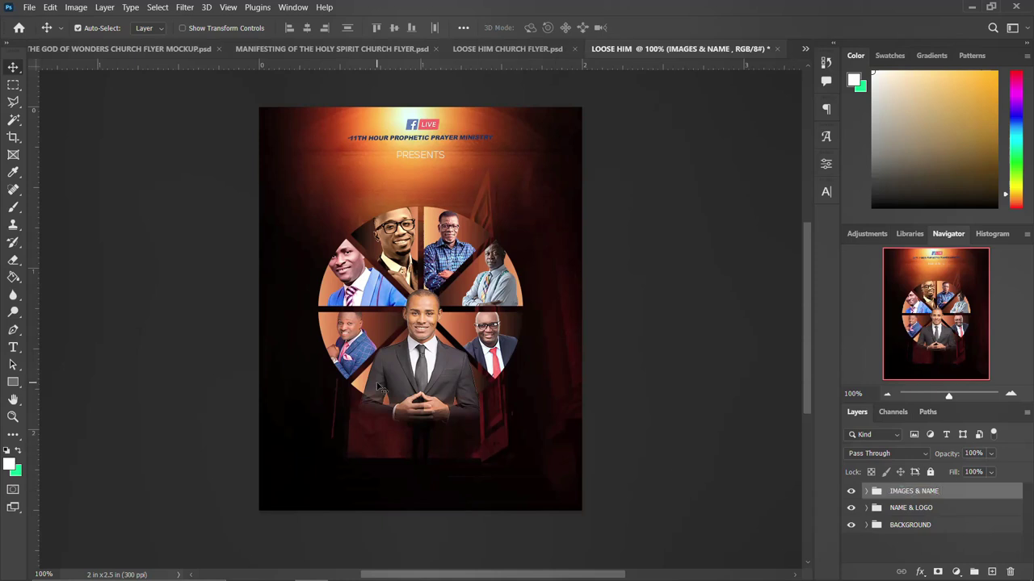
Draw a small white rectangle under the upper-left portrait, then start a text line below.
left_click(866, 491)
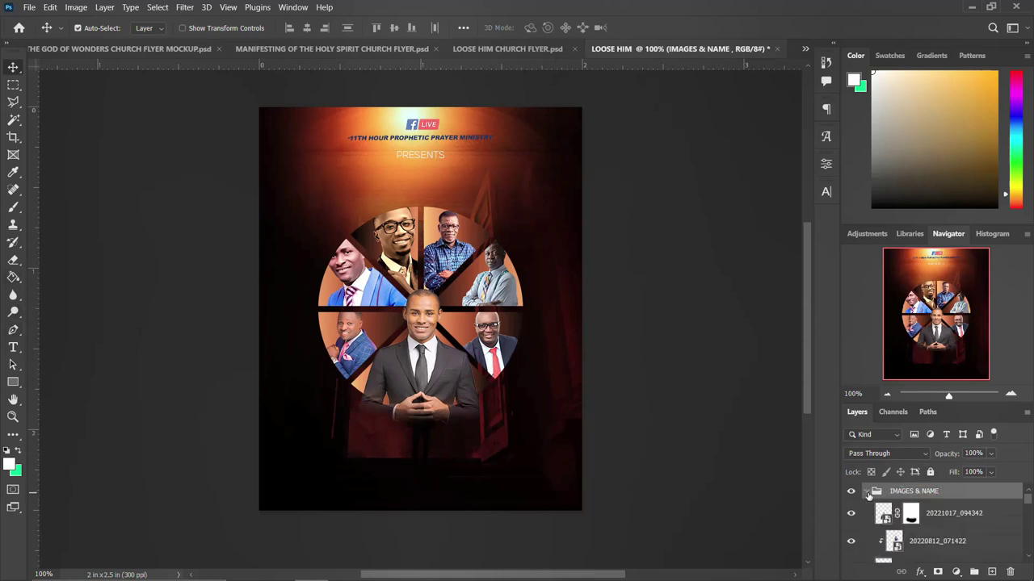
left_click(957, 516)
left_click(13, 382)
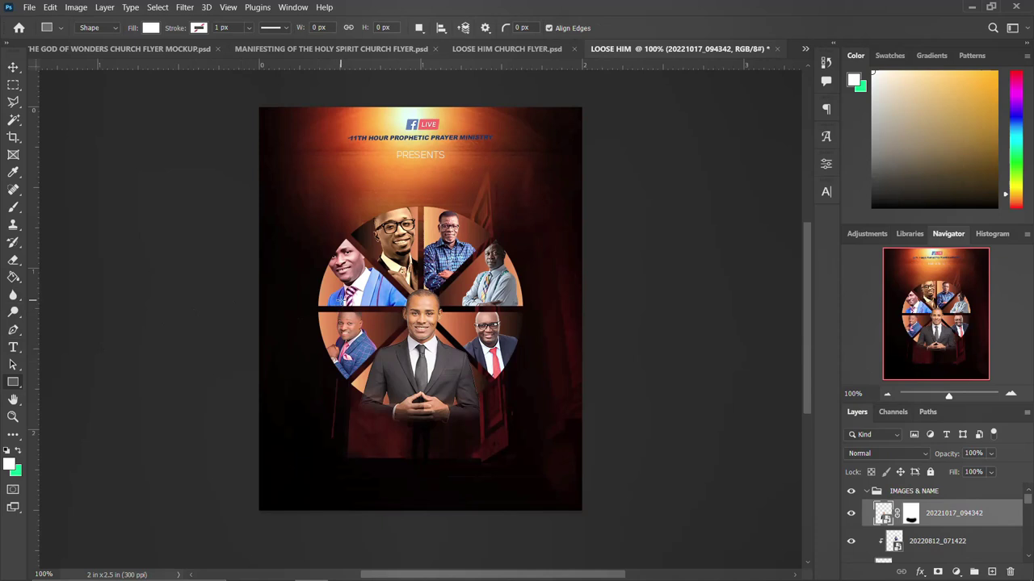
left_click_drag(391, 296, 396, 310)
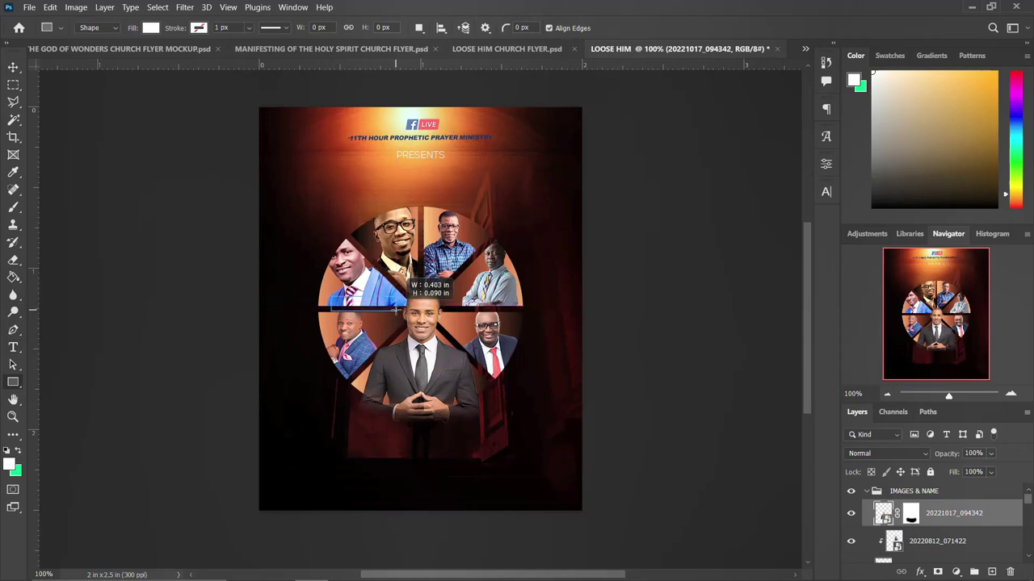
left_click_drag(390, 316, 390, 316)
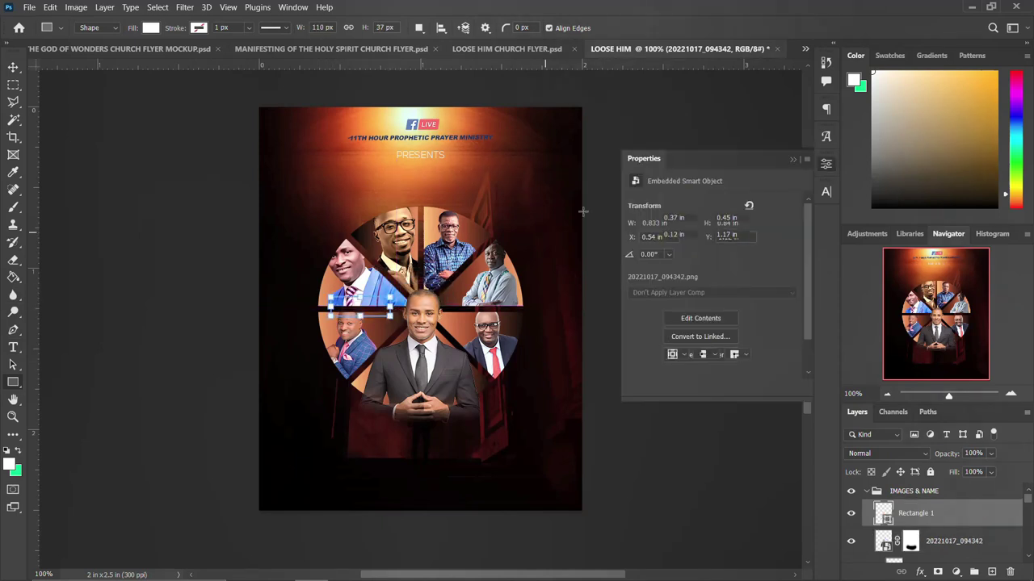
key("v")
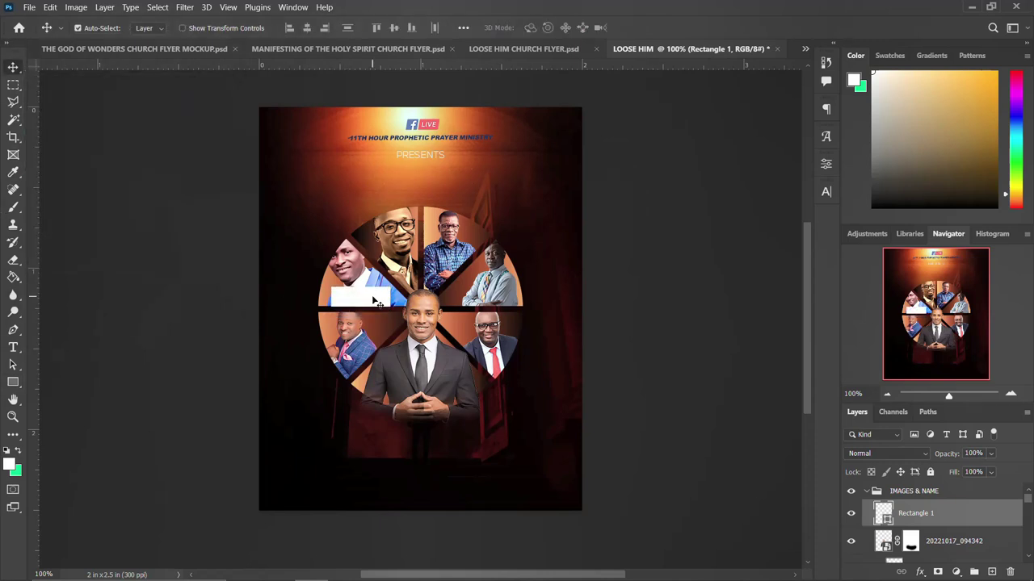
key("t")
left_click(351, 468)
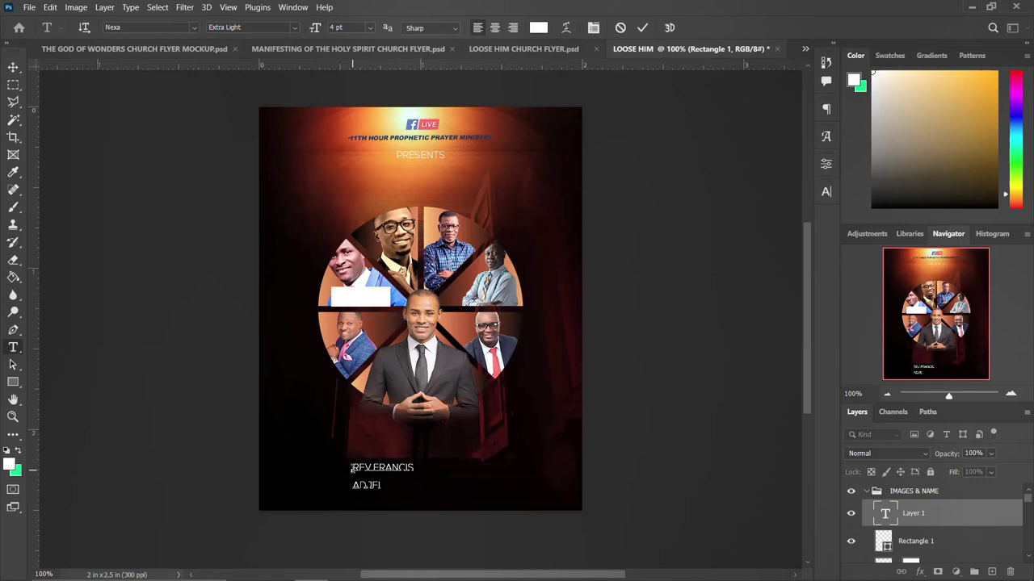
Commit the reverend's name caption, colour it dark red and increase its font size.
key("ctrl+Return")
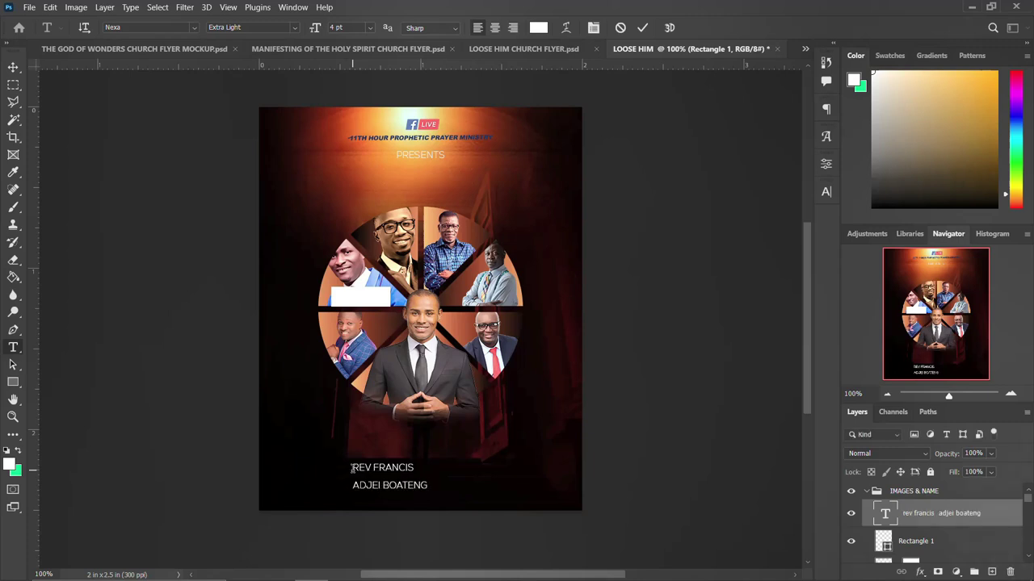
left_click(825, 191)
left_click(790, 273)
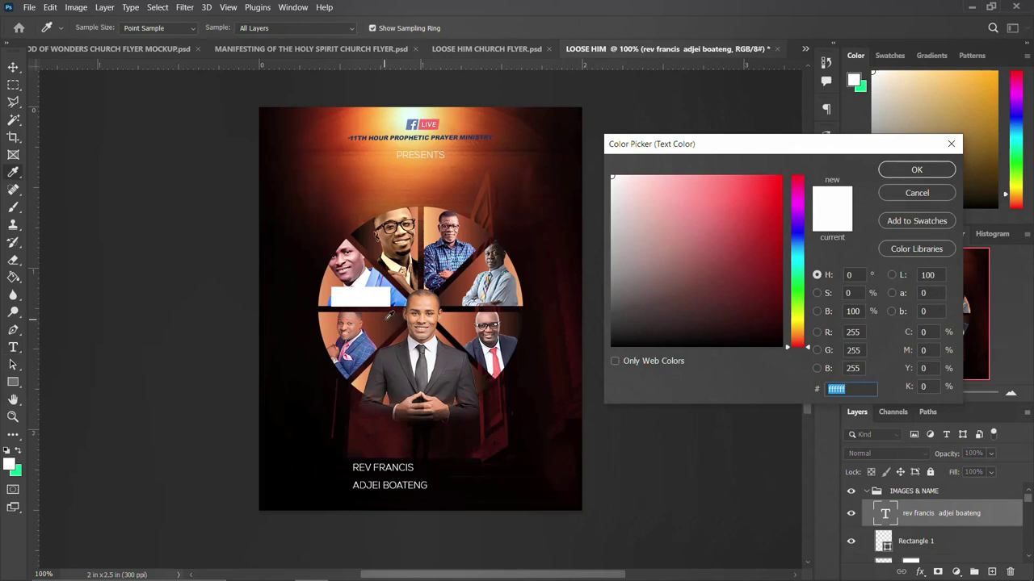
left_click(767, 299)
left_click(913, 170)
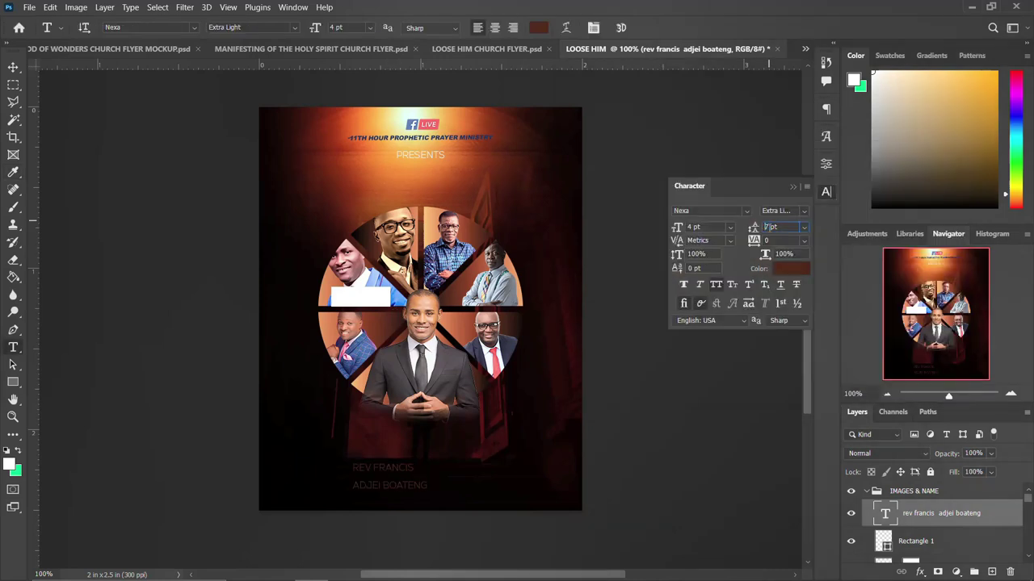
left_click(693, 227)
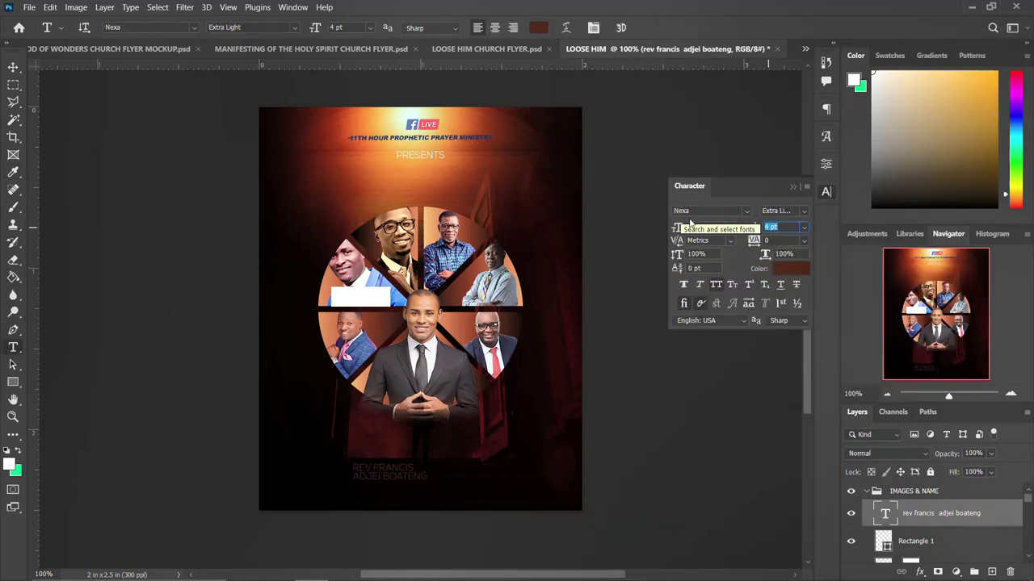
type("3")
Move the name caption up onto the white bar beside the upper-left photo.
left_click(825, 192)
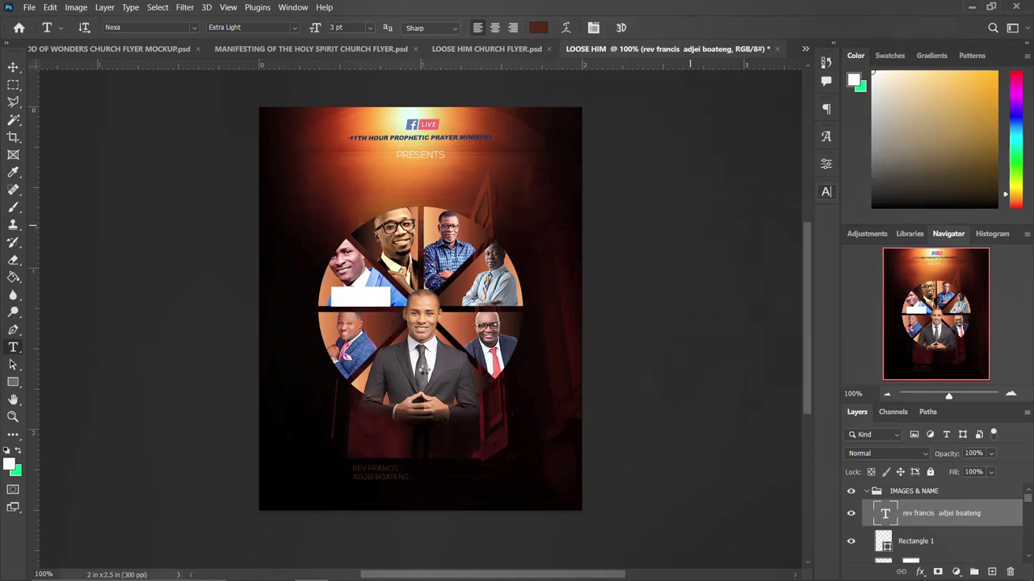
key("v")
left_click_drag(369, 438, 361, 298)
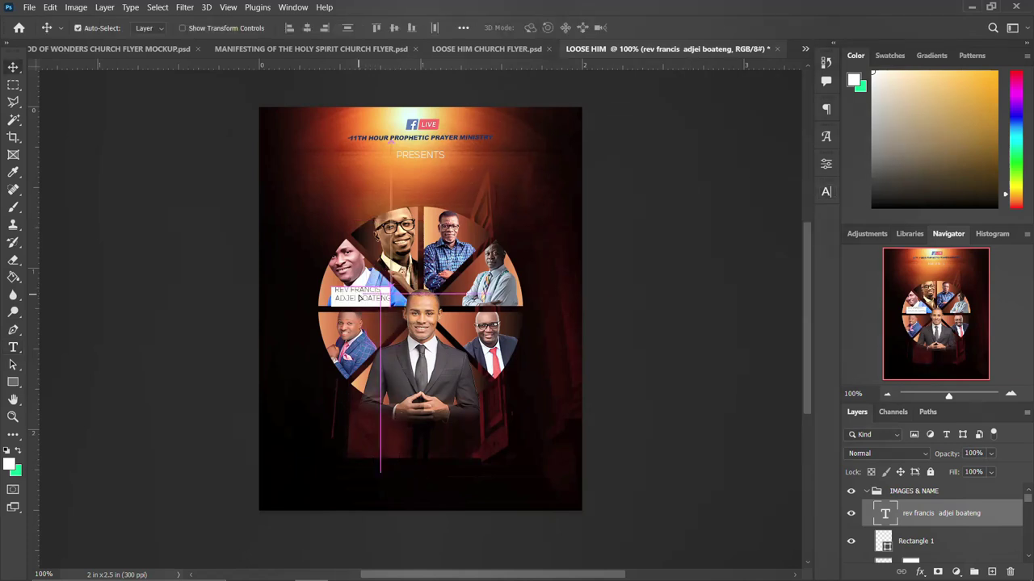
left_click(824, 193)
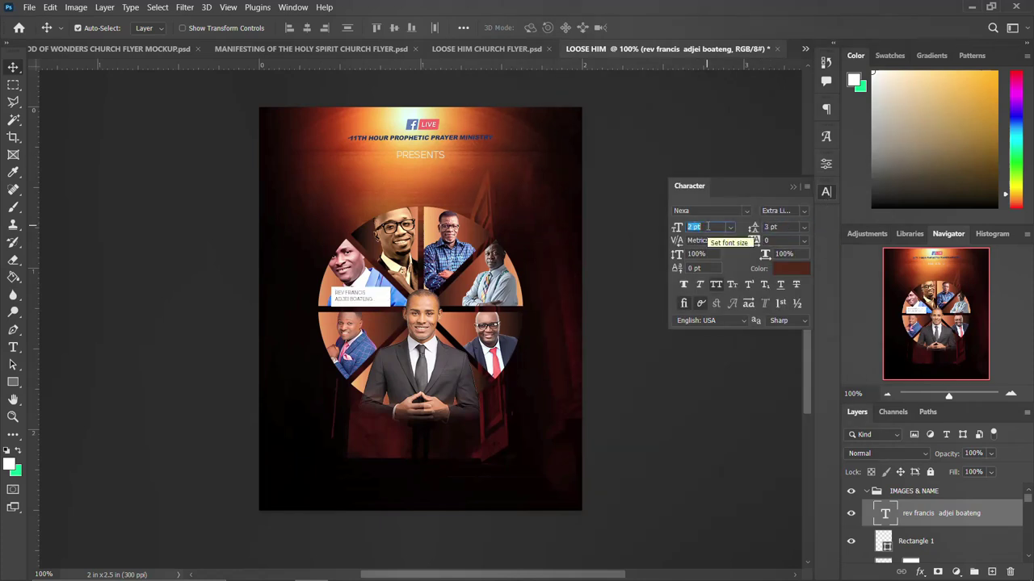
left_click(660, 221)
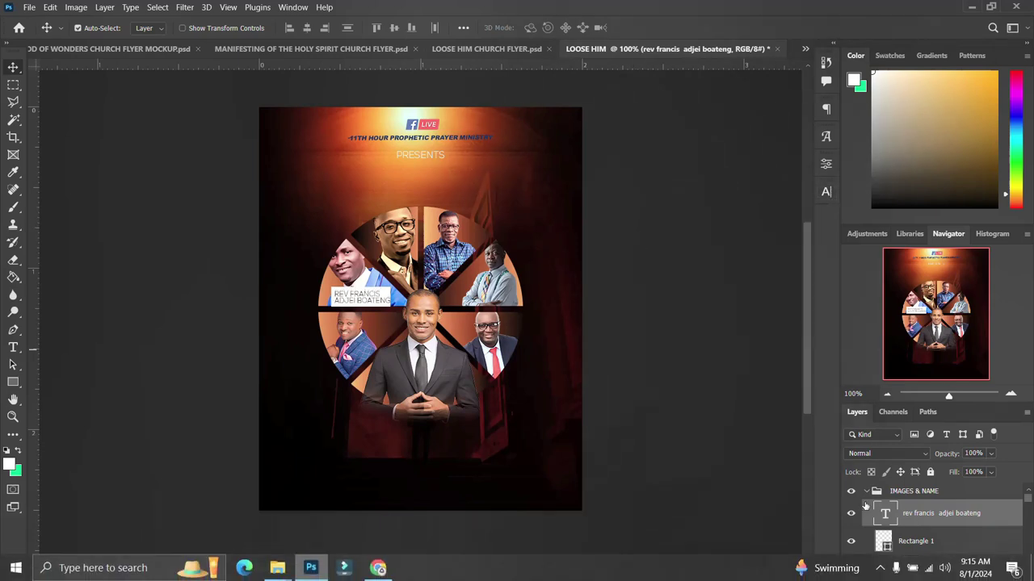
key("ctrl+z")
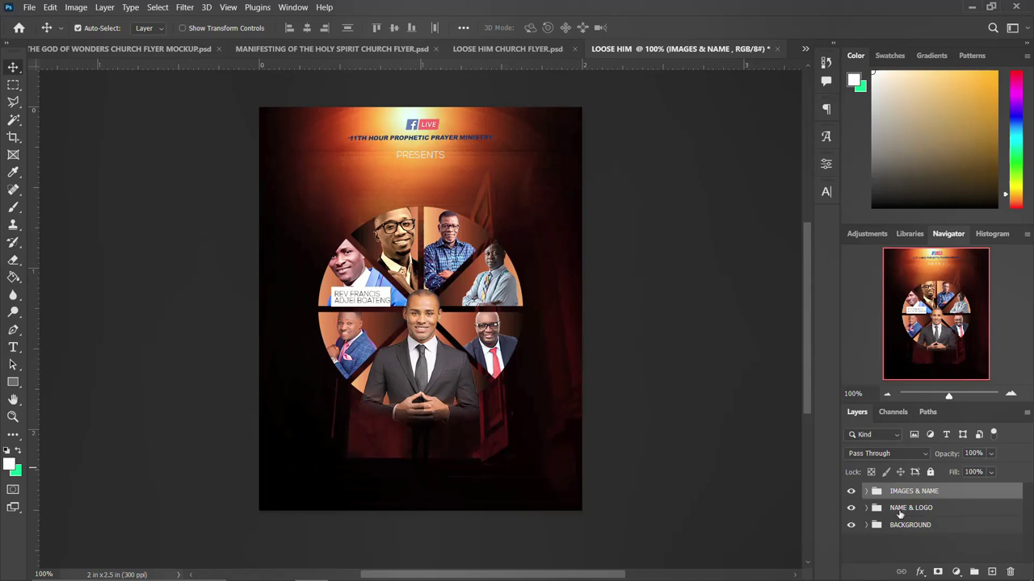
Shift the IMAGES & NAME group higher on the flyer.
key("ctrl+t")
left_click_drag(485, 392, 485, 368)
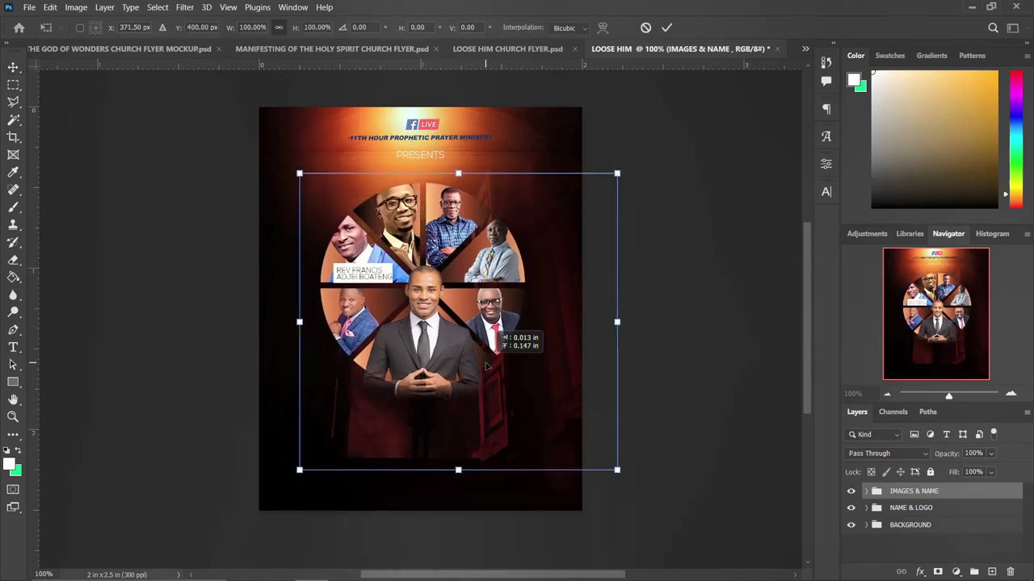
key("Return")
Add a 4 x 4 guide layout across the flyer and start a text layer below the photos.
left_click(227, 8)
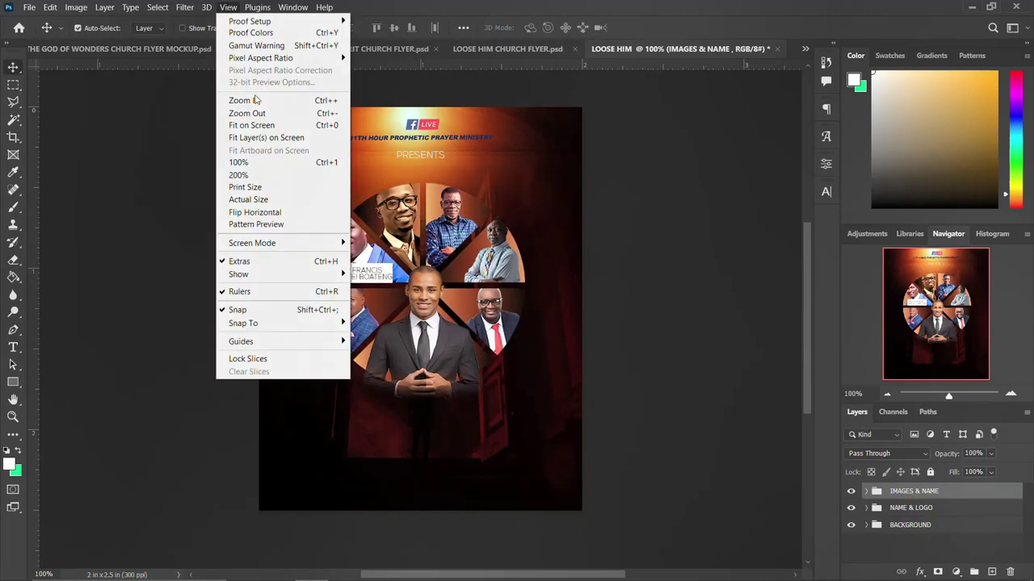
left_click(389, 425)
left_click(610, 112)
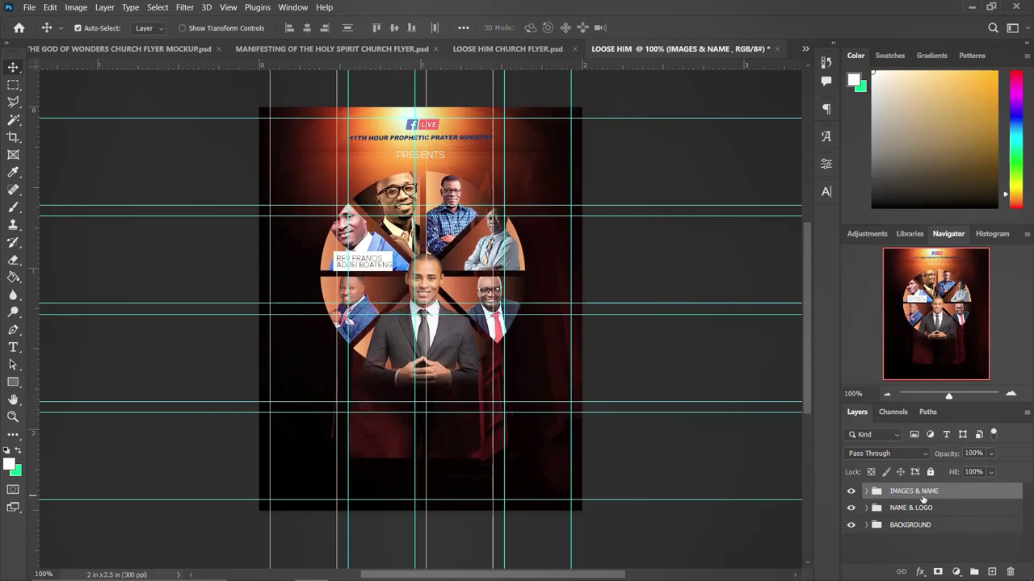
scroll(533, 251, "up", 1)
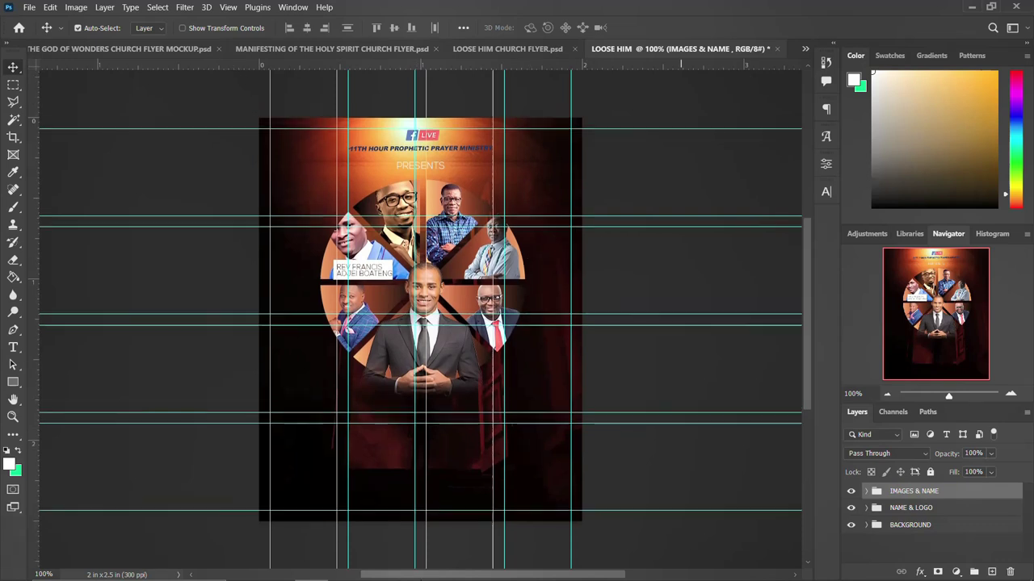
left_click(13, 348)
left_click(377, 428)
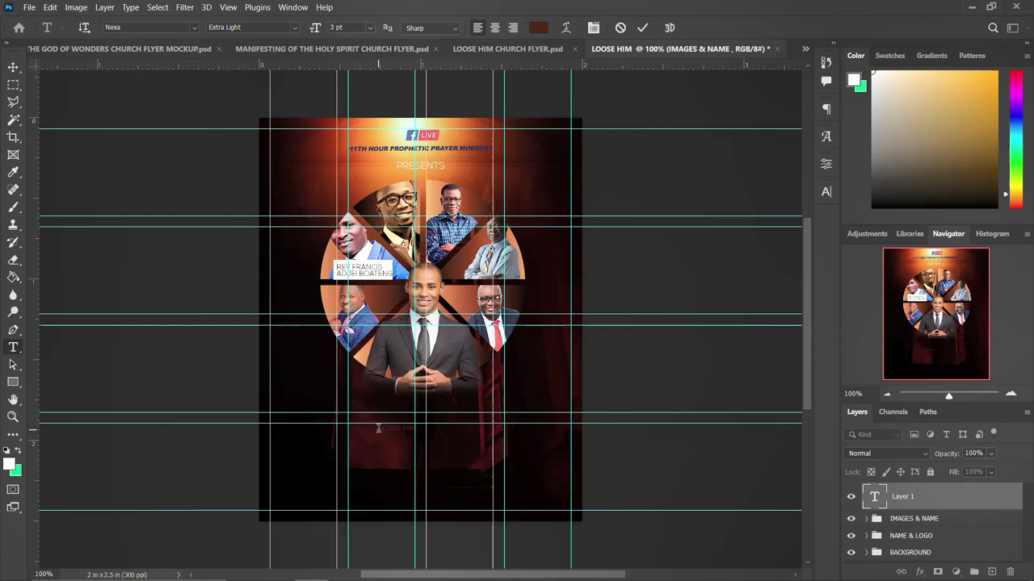
Set the LOSSE HIM title in white Wicked Mouse font.
left_click(641, 27)
left_click(826, 137)
left_click(767, 265)
key("Return")
left_click(746, 211)
type("Wicked Mouse")
key("Return")
left_click(825, 191)
Enlarge the title and centre it horizontally on the flyer.
key("ctrl+t")
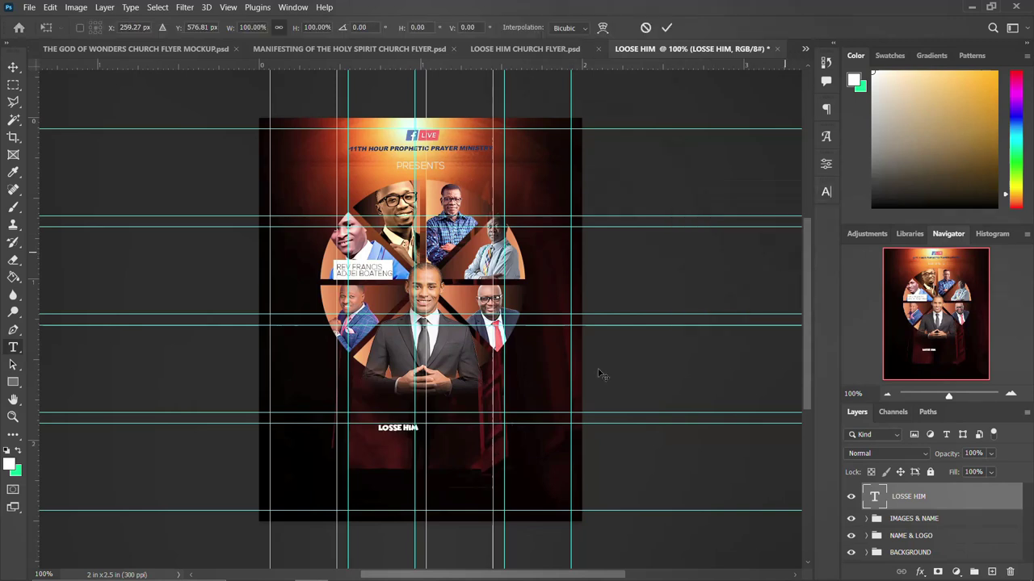
mouse_move(422, 431)
left_mouse_down()
mouse_move(509, 483)
mouse_move(526, 457)
left_mouse_up()
left_click_drag(461, 401, 492, 380)
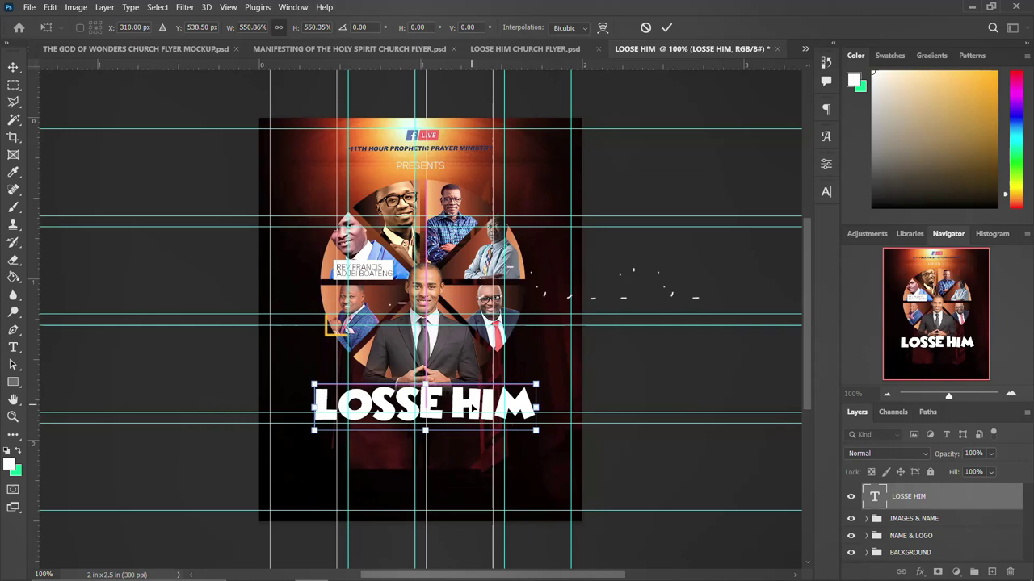
key("Return")
key("ctrl+a")
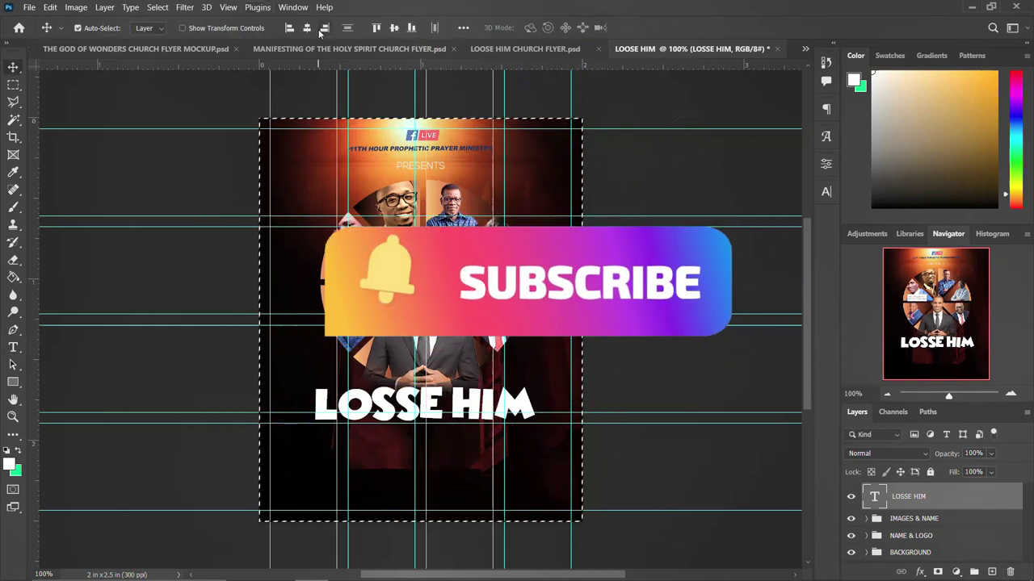
key("v")
key("ctrl+d")
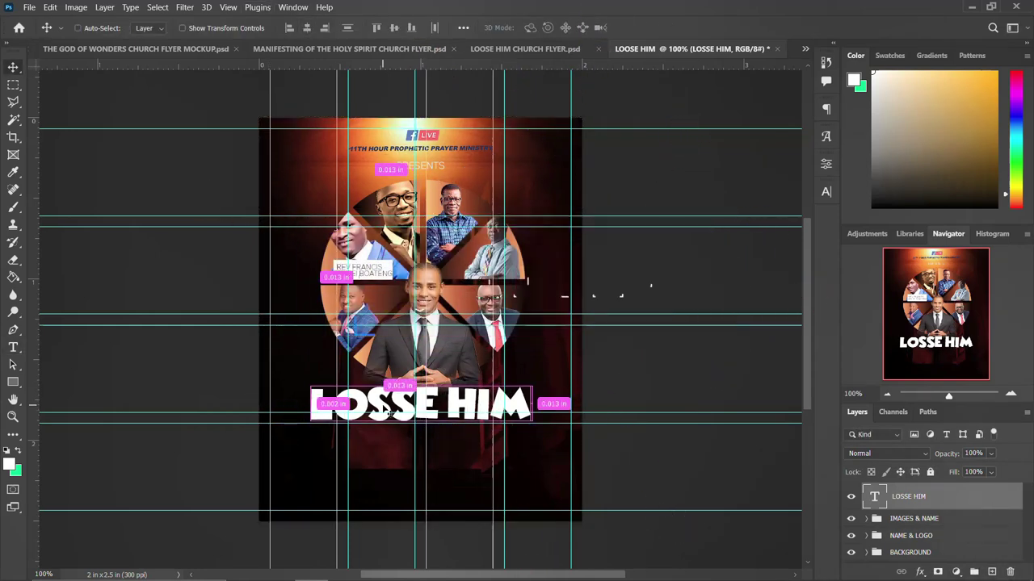
Shrink the title to about 85%, nudge it down, and start a subtitle line.
key("ctrl+t")
left_click_drag(530, 422, 515, 425)
left_click_drag(452, 410, 457, 416)
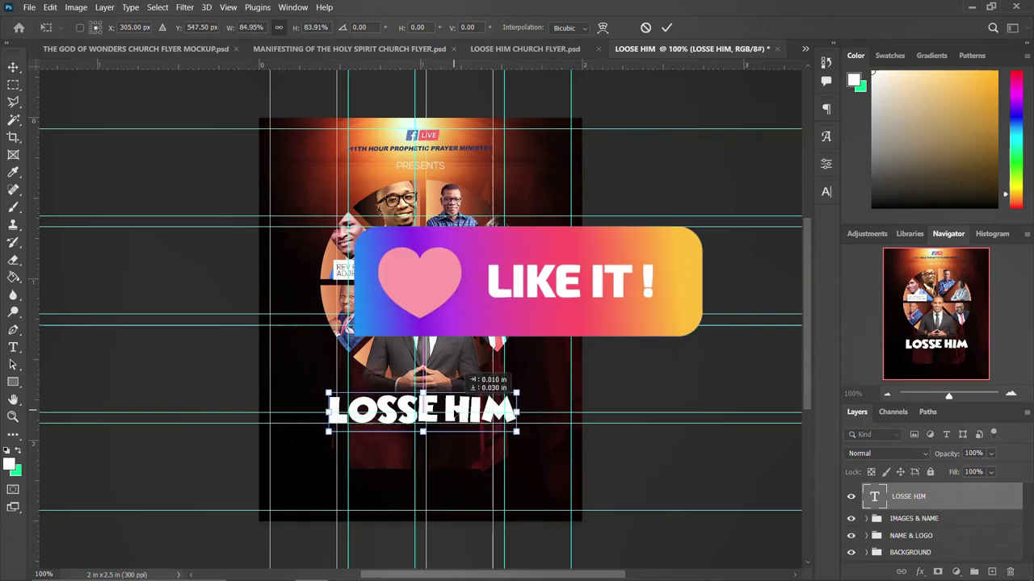
key("Return")
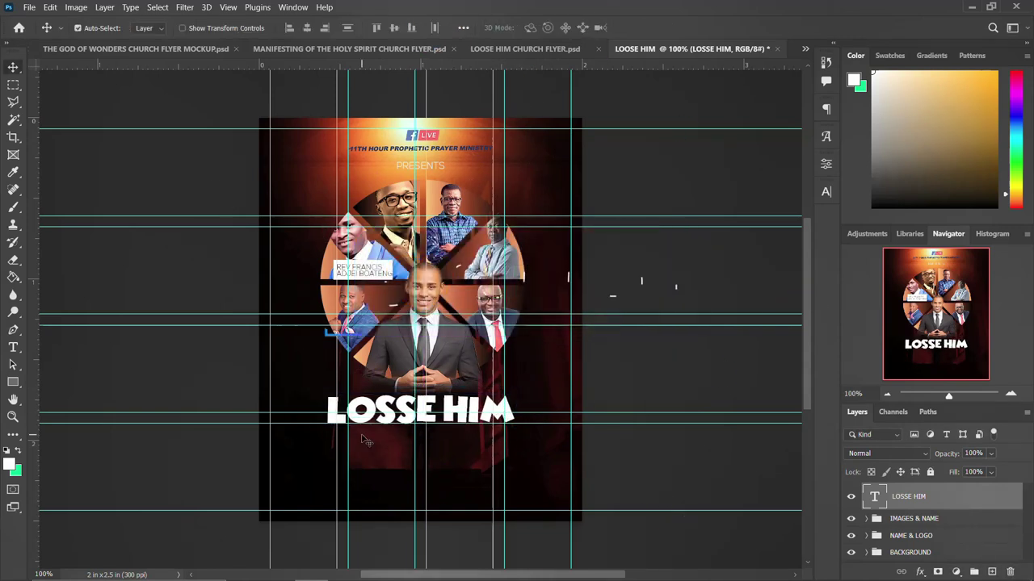
key("t")
left_click(370, 443)
Type the subtitle PRAYER CONFERENCE, scale it about twice, and place it under the title.
type("PRAYER CONFERENCE")
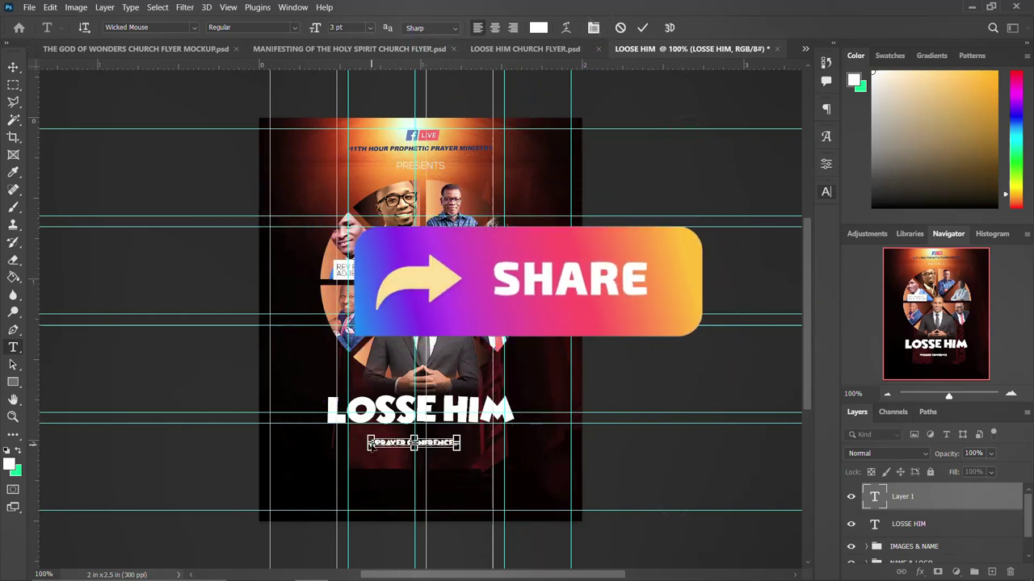
key("ctrl+t")
key("ctrl+t")
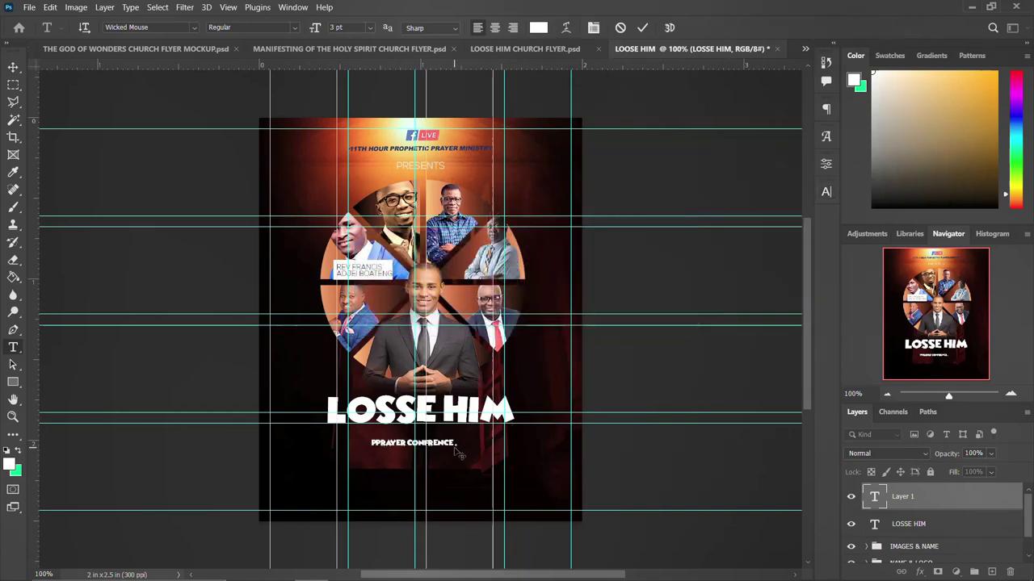
key("ctrl+Return")
left_click(13, 67)
key("ctrl+t")
left_click_drag(457, 446, 505, 449)
left_click_drag(493, 414, 494, 410)
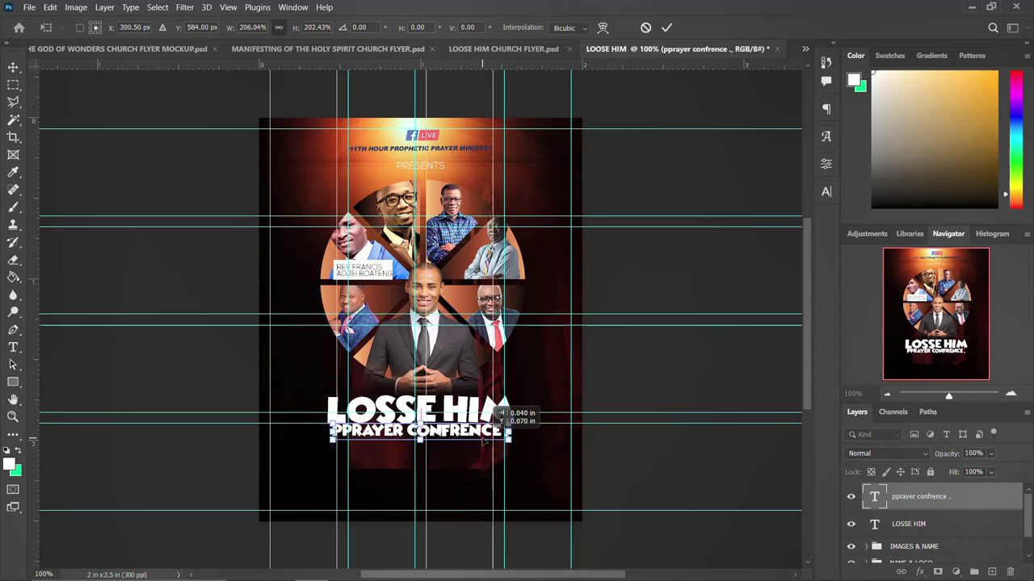
key("Return")
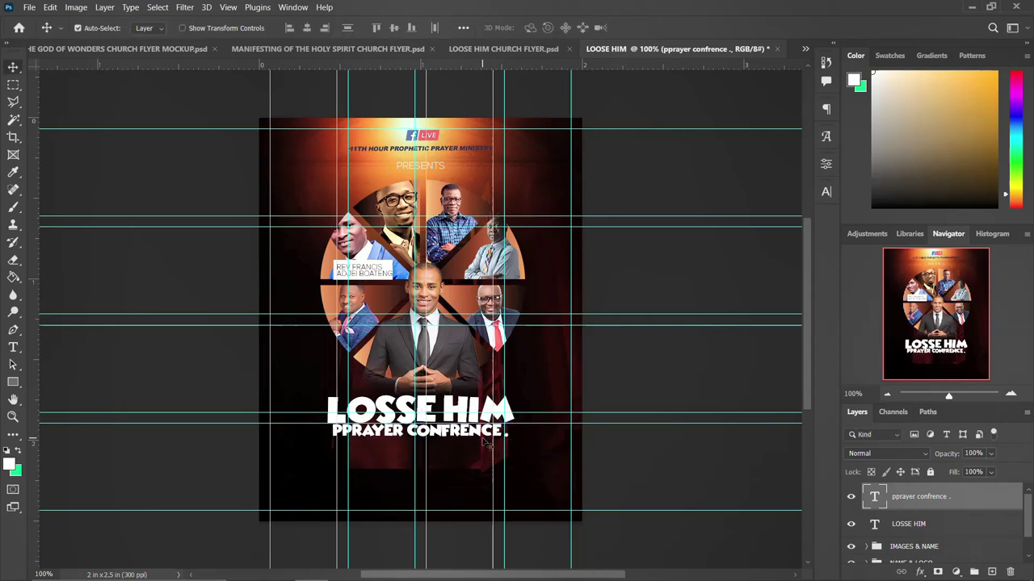
key("alt+bracketleft")
Find and select the Epic Background image in the File Explorer design resources folder.
left_click(254, 565)
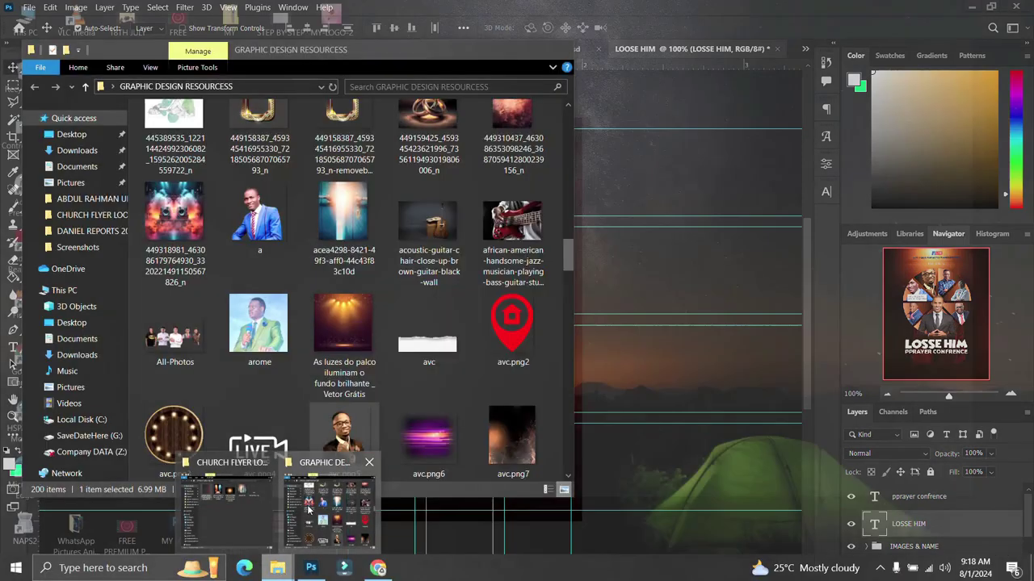
left_click(323, 500)
scroll(410, 284, "up", 5)
scroll(410, 289, "up", 5)
scroll(410, 289, "up", 3)
scroll(410, 289, "up", 3)
scroll(410, 289, "down", 4)
scroll(411, 288, "down", 5)
scroll(411, 289, "down", 5)
scroll(411, 289, "down", 5)
scroll(411, 289, "down", 5)
scroll(411, 289, "down", 3)
scroll(411, 289, "up", 2)
scroll(411, 289, "up", 3)
scroll(411, 289, "up", 10)
scroll(411, 289, "up", 3)
scroll(363, 259, "up", 5)
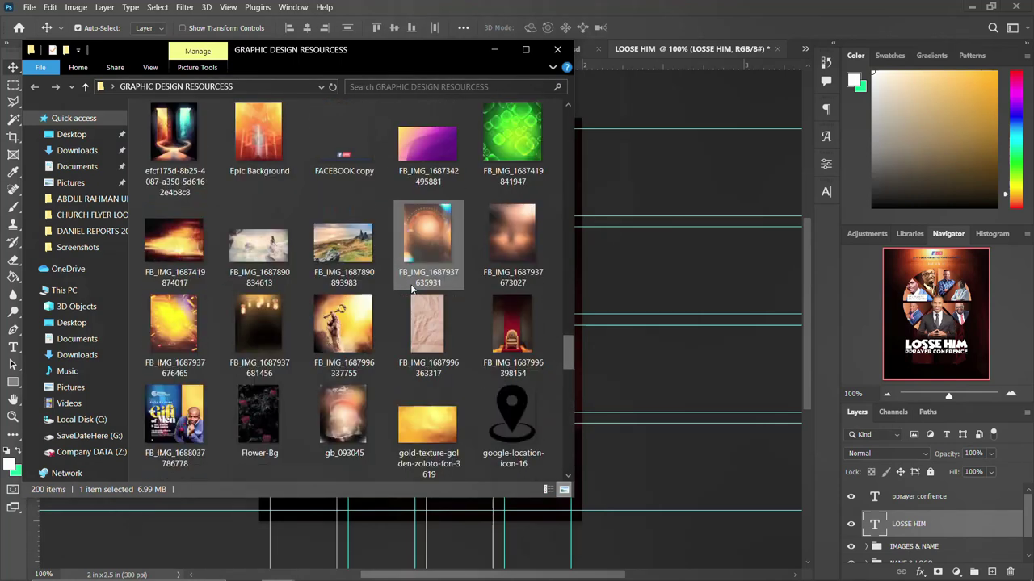
left_click(250, 141)
Place Epic Background on the flyer, shrink it and rotate it 90 degrees.
left_click_drag(251, 142, 639, 367)
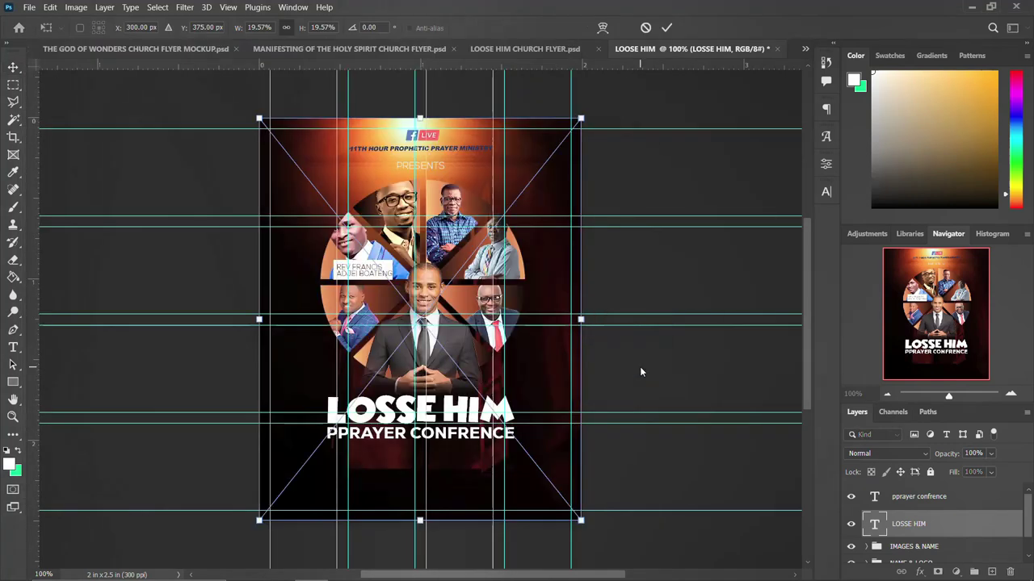
left_click_drag(579, 115, 478, 243)
left_click_drag(508, 280, 517, 392)
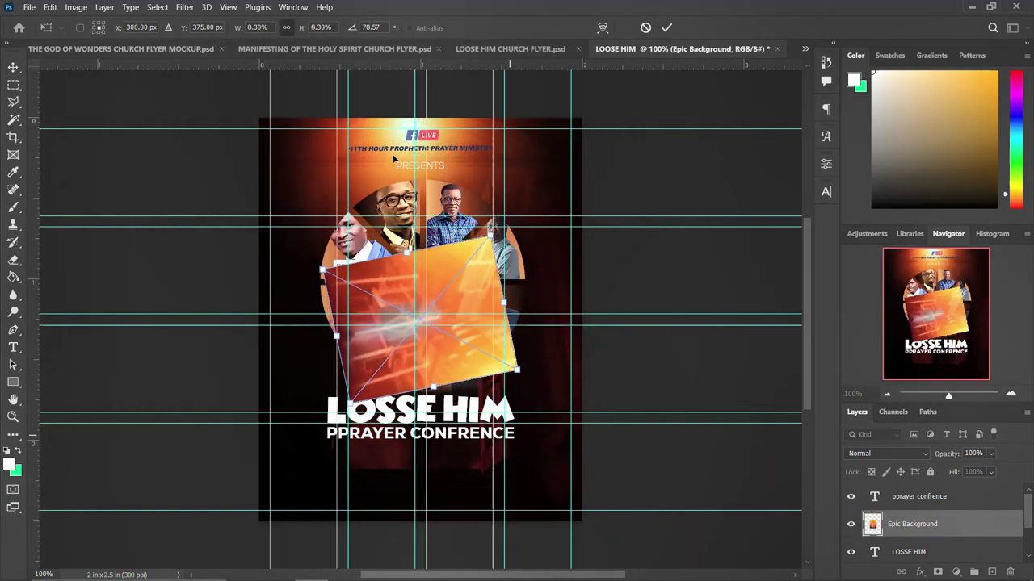
type("90")
key("Return")
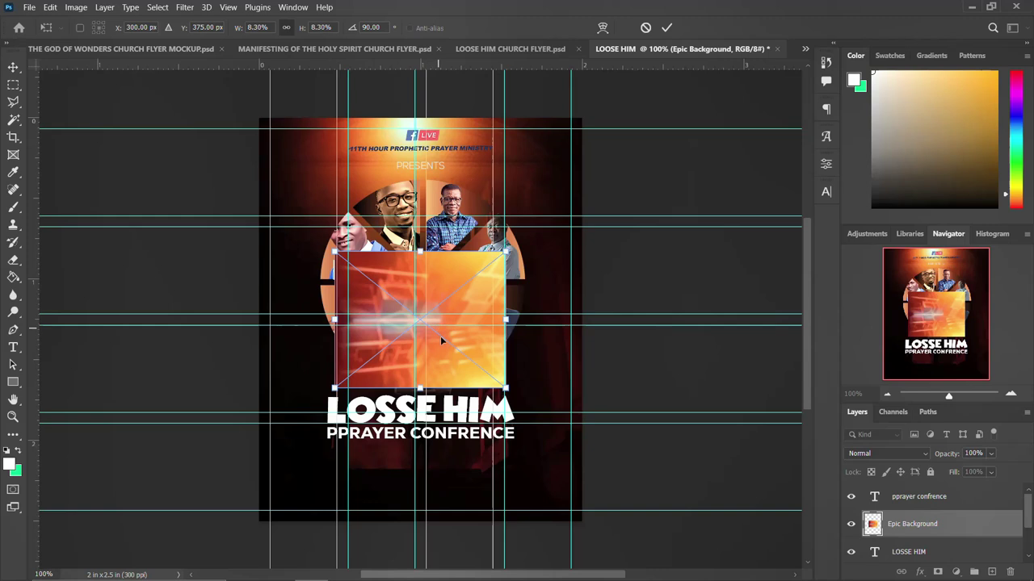
Move and enlarge the image over the two title lines, nudging it slightly left.
left_click_drag(441, 341, 441, 418)
left_click_drag(505, 332, 517, 336)
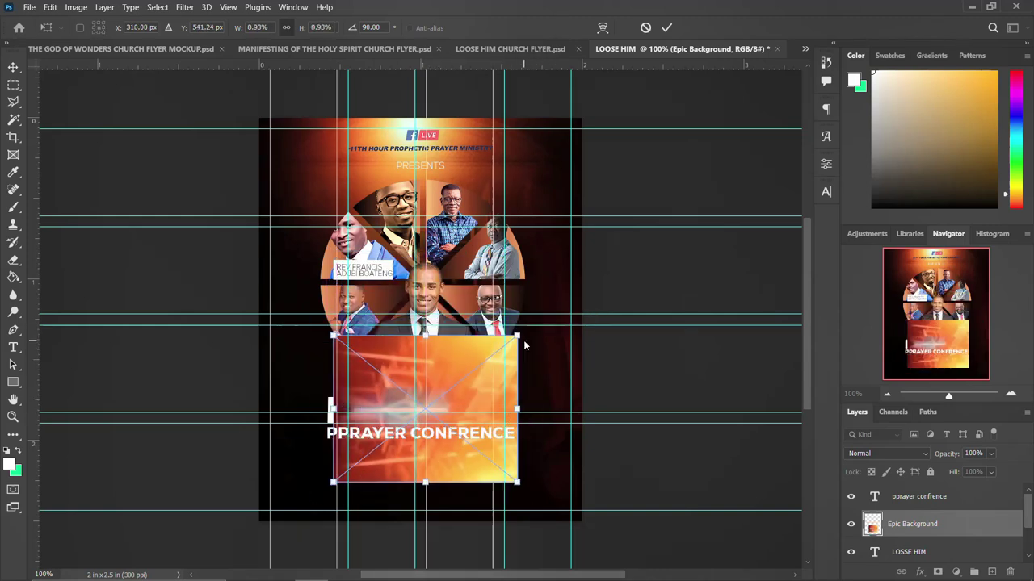
key("Return")
left_click_drag(483, 377, 476, 376)
key("ctrl+t")
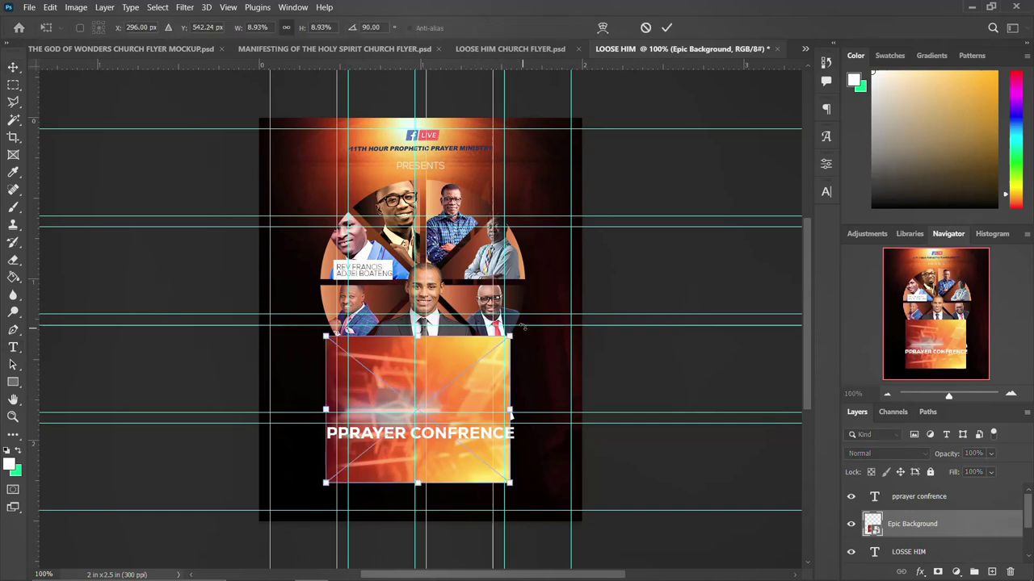
left_click_drag(510, 336, 515, 333)
key("Return")
Clip the Epic Background image into the LOSSE HIM title text and commit its placement.
right_click(973, 525)
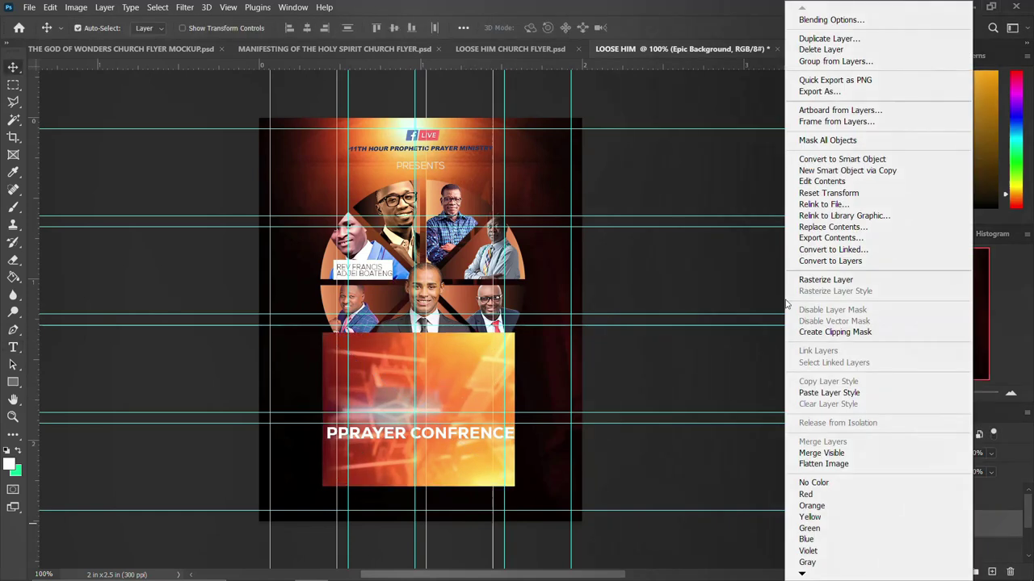
left_click(835, 331)
key("ctrl+t")
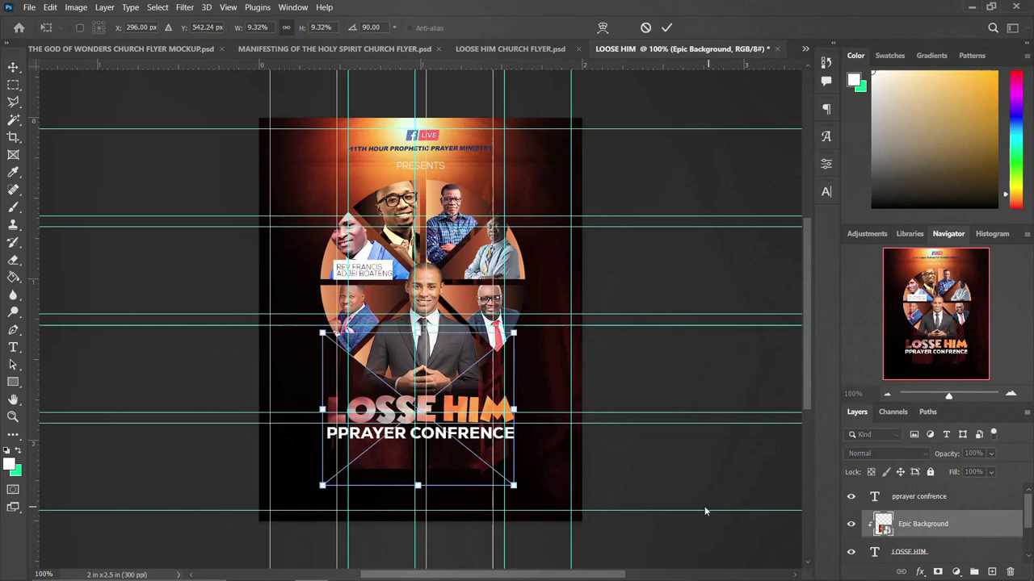
mouse_move(461, 394)
left_mouse_down()
mouse_move(517, 331)
mouse_move(452, 434)
left_mouse_up()
key("Escape")
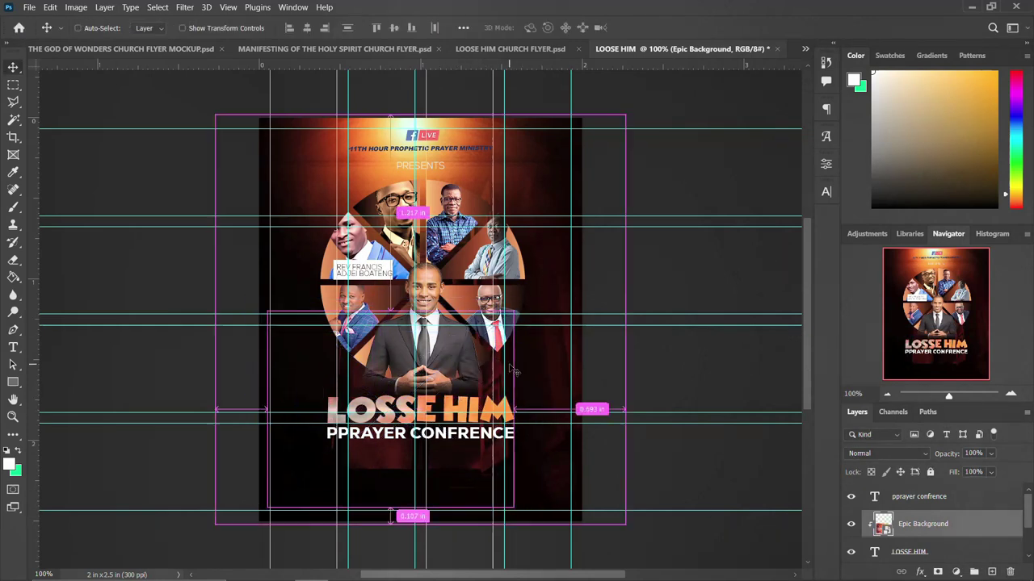
key("Return")
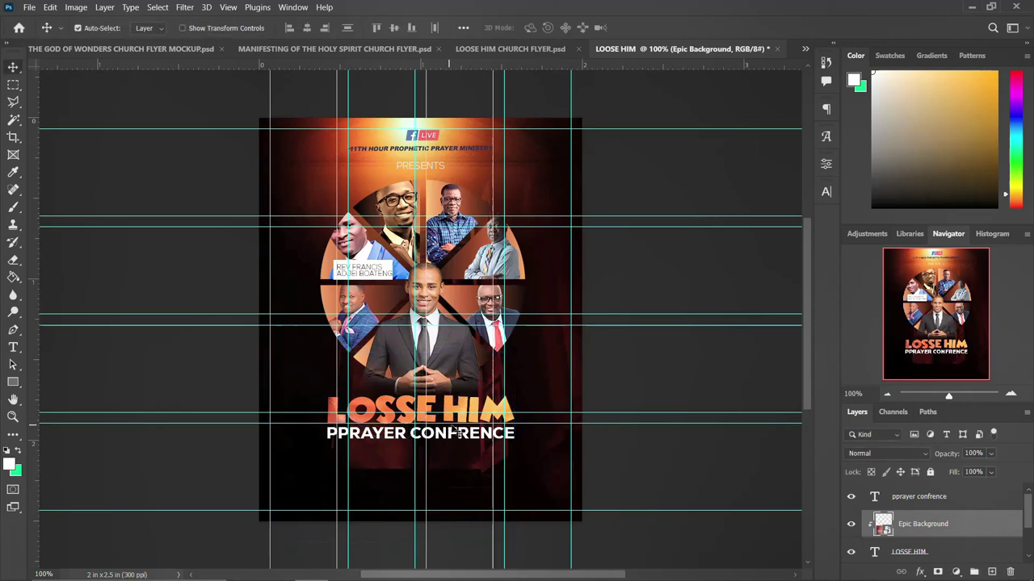
double_click(989, 526)
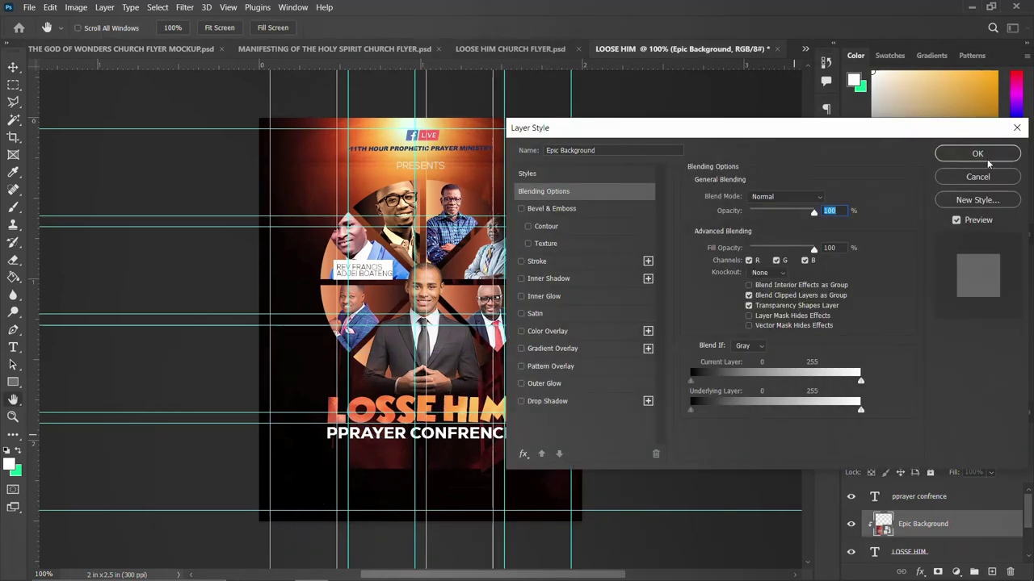
left_click(989, 185)
Add a 20.8-pixel Gaussian Blur smart filter to Epic Background and collapse its filter list.
left_click(228, 7)
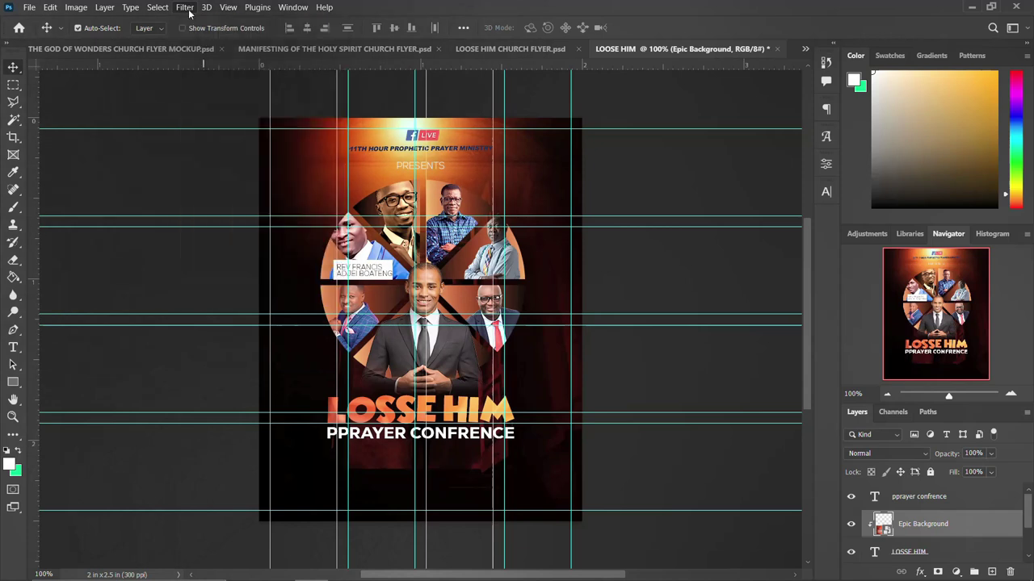
left_click(184, 8)
left_click(374, 218)
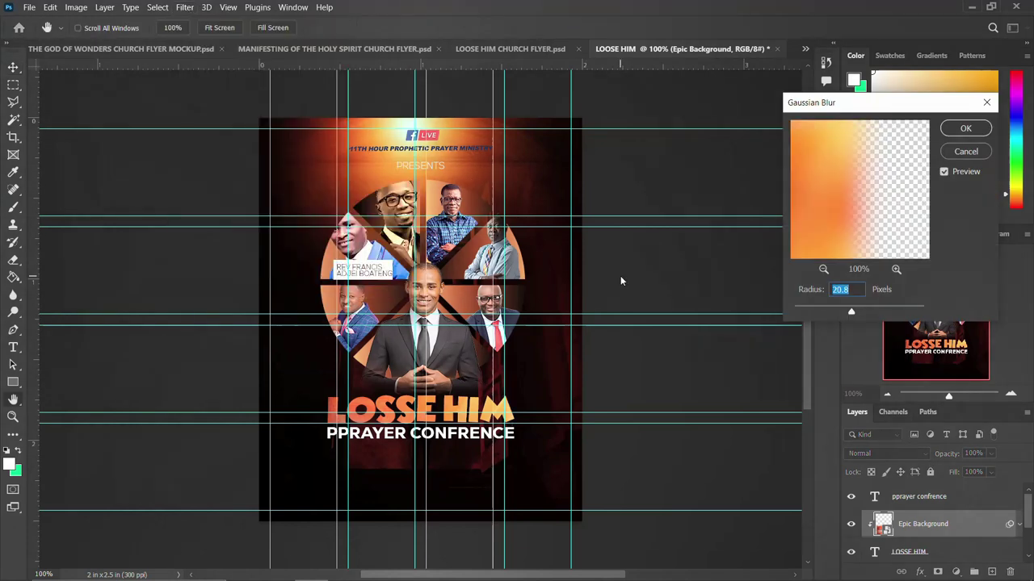
left_click(963, 127)
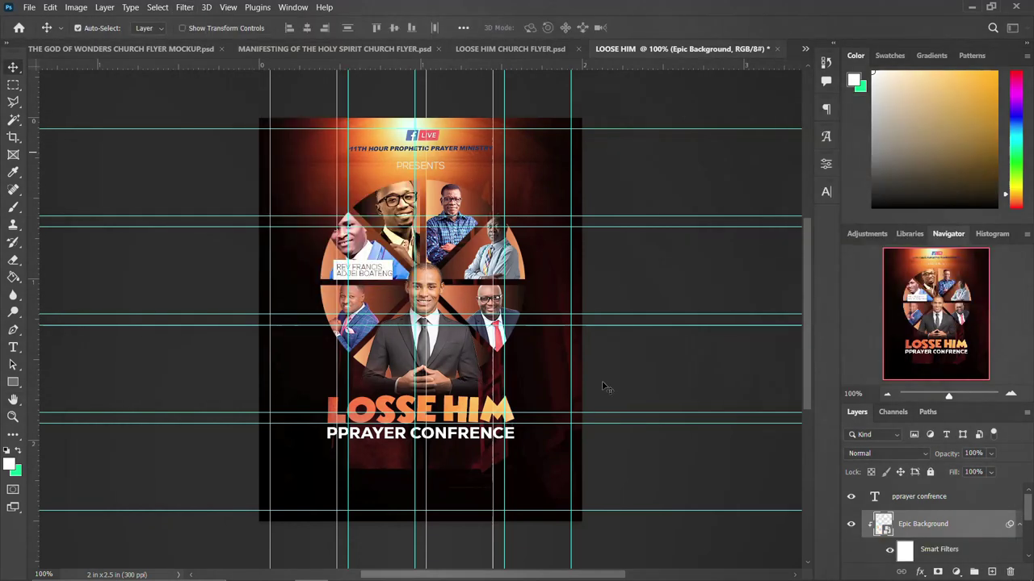
left_click(1018, 525)
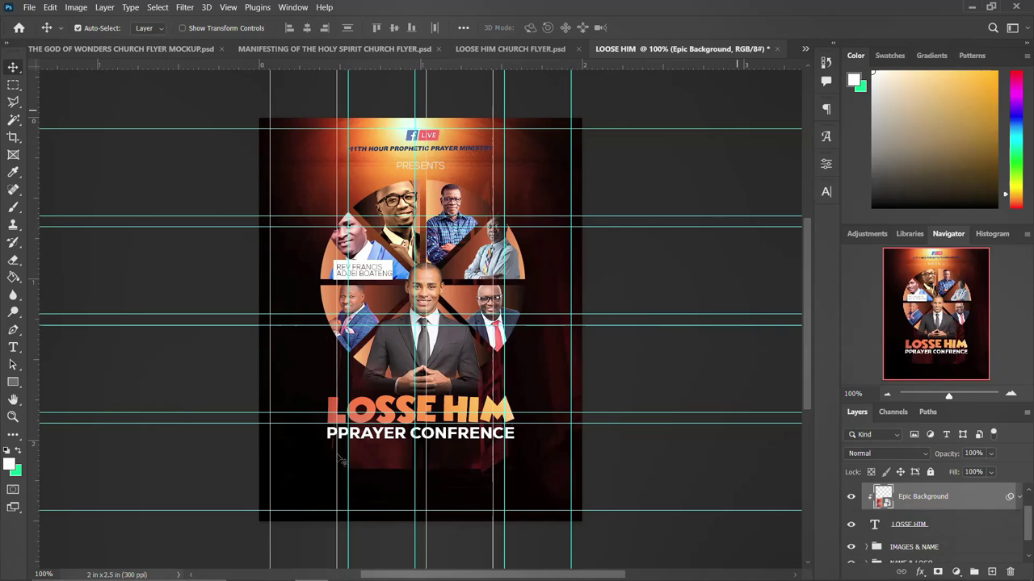
In the church flyer, select the DATE,TIME group, trying and cancelling a move.
key("ctrl+shift+Tab")
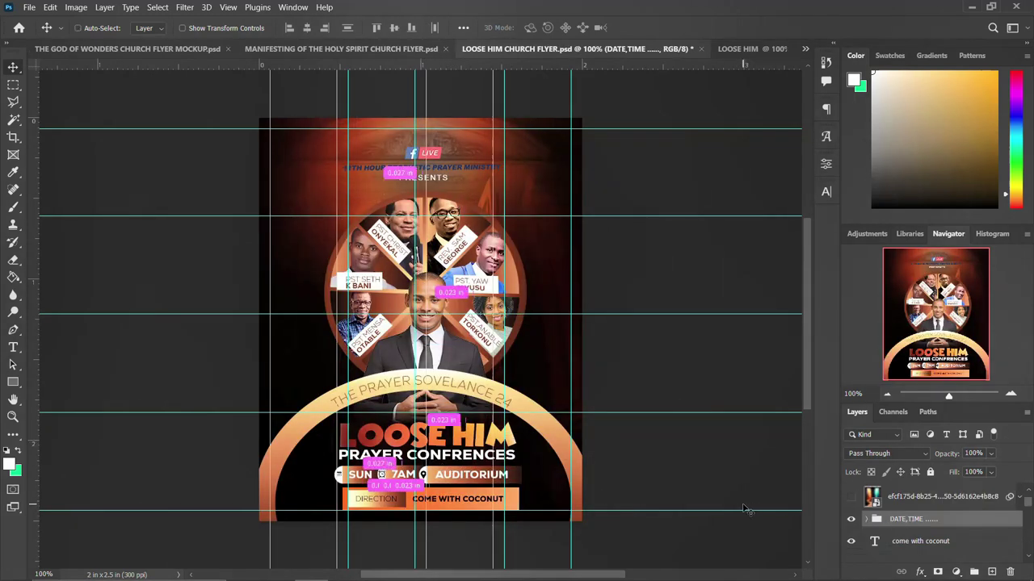
left_click(476, 482)
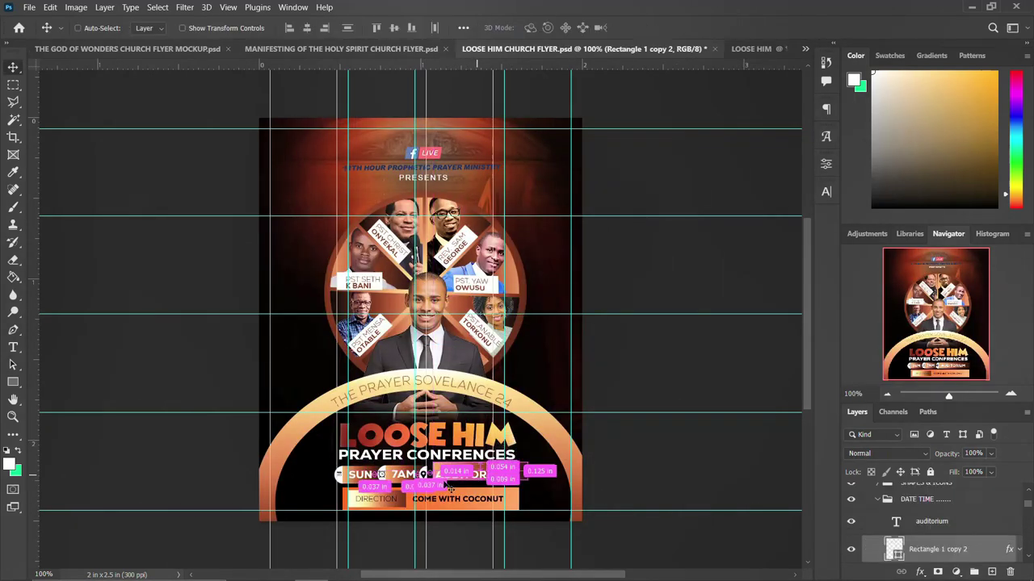
scroll(930, 502, "up", 3)
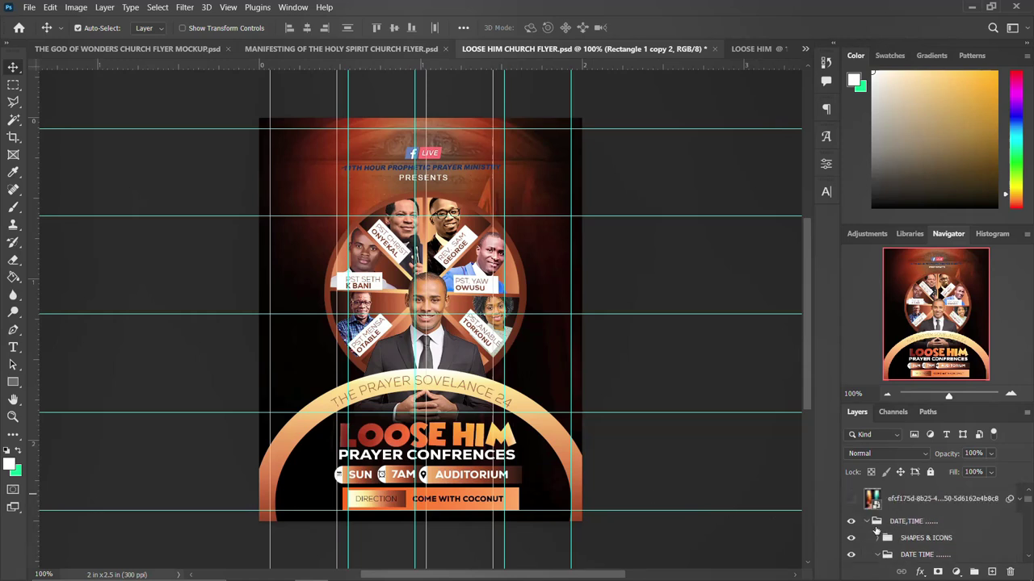
left_click(863, 523)
left_click(867, 524)
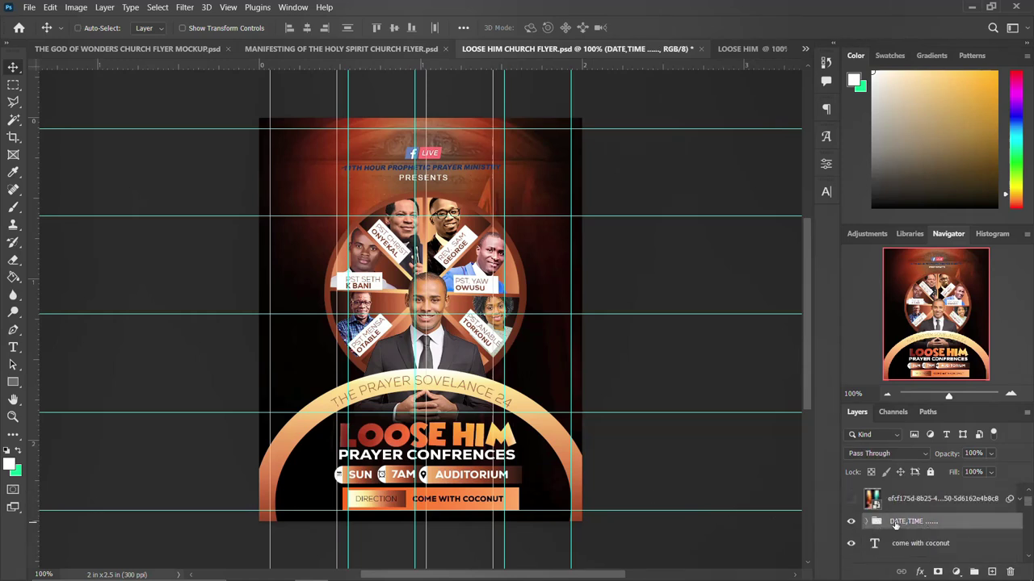
key("ctrl+t")
mouse_move(470, 477)
left_mouse_down()
mouse_move(756, 46)
mouse_move(476, 484)
left_mouse_up()
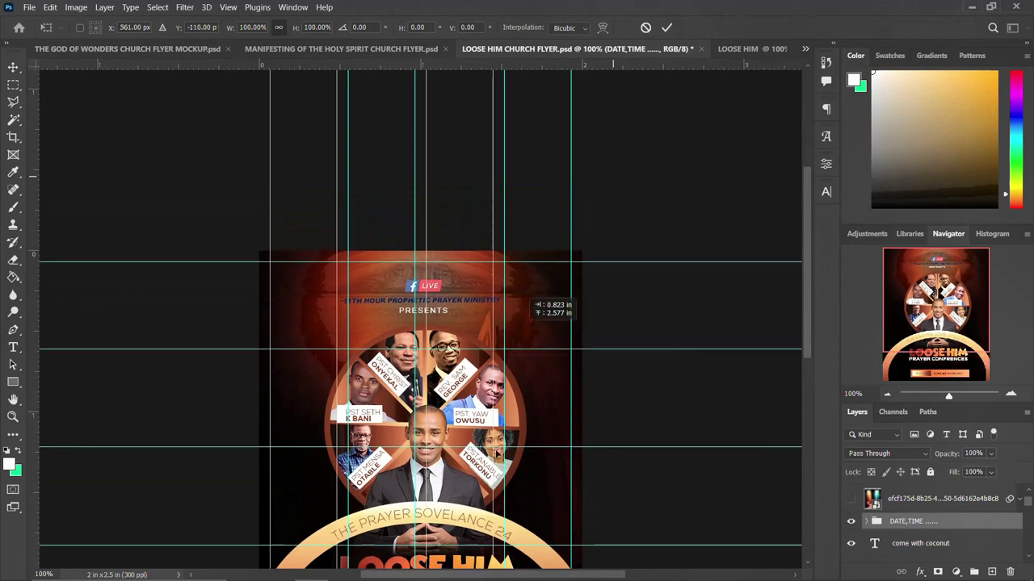
key("Escape")
scroll(476, 533, "down", 3)
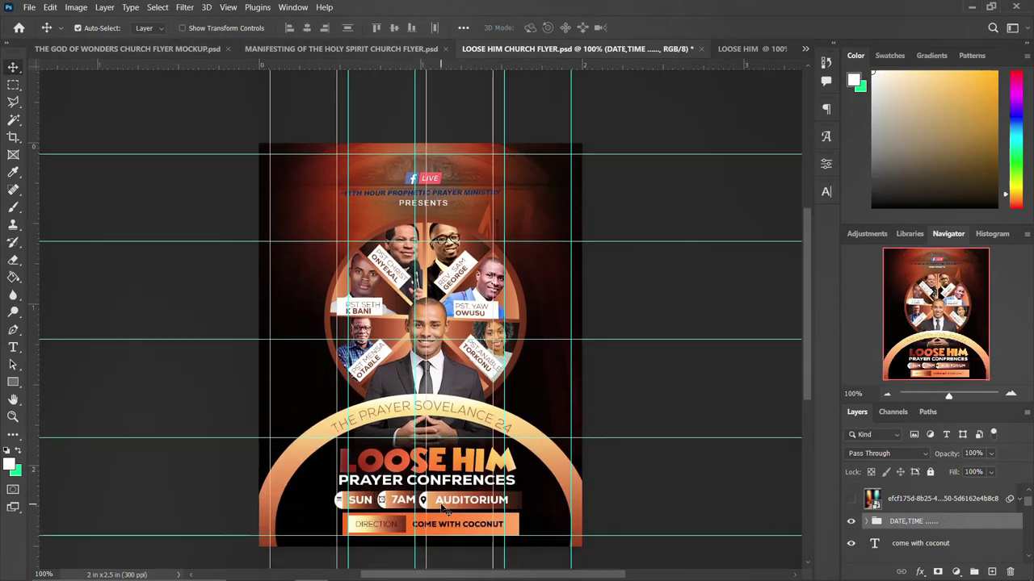
Convert the DATE,TIME group to a smart object and drag it into the LOOSE HIM flyer.
right_click(912, 522)
left_click(838, 214)
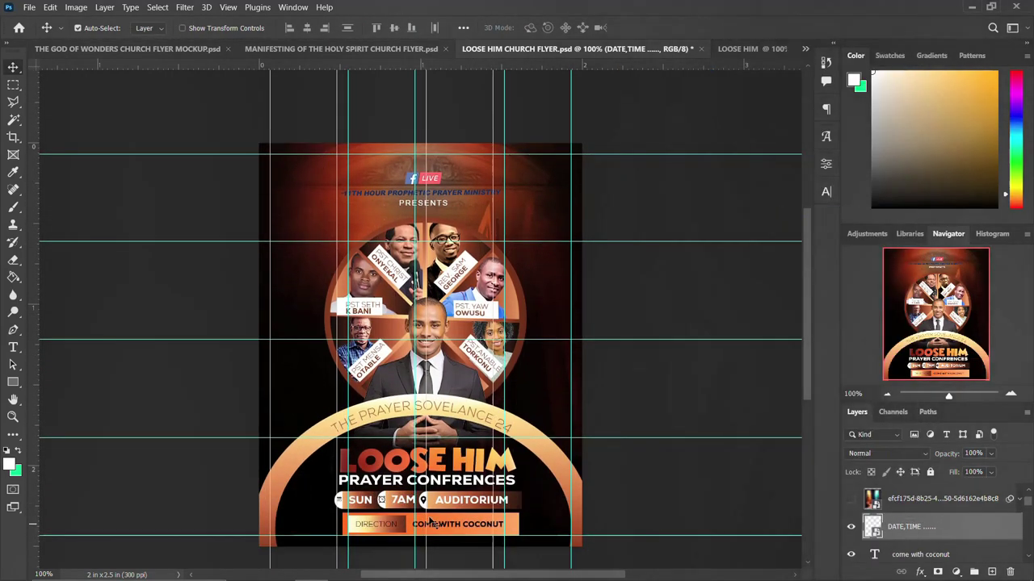
left_click_drag(465, 463, 659, 9)
left_click_drag(753, 50, 458, 453)
Back in the church flyer, select the Rectangle 3 and come with coconut layers.
left_click_drag(465, 76, 450, 523)
scroll(864, 525, "down", 2)
left_click(866, 522)
scroll(866, 521, "up", 2)
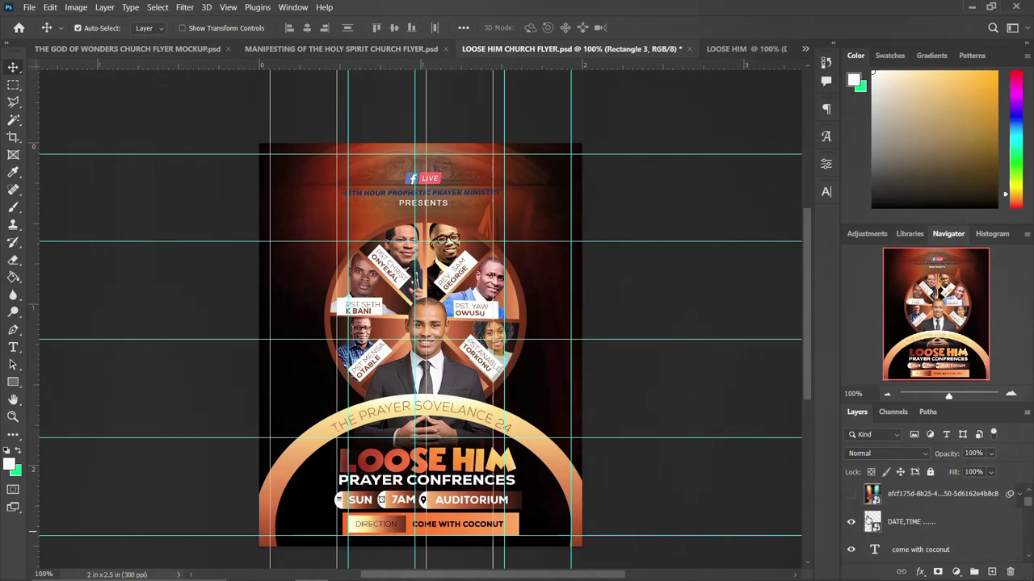
scroll(905, 525, "down", 2)
left_click(888, 521)
scroll(888, 521, "up", 1)
scroll(888, 523, "up", 1)
scroll(888, 522, "down", 3)
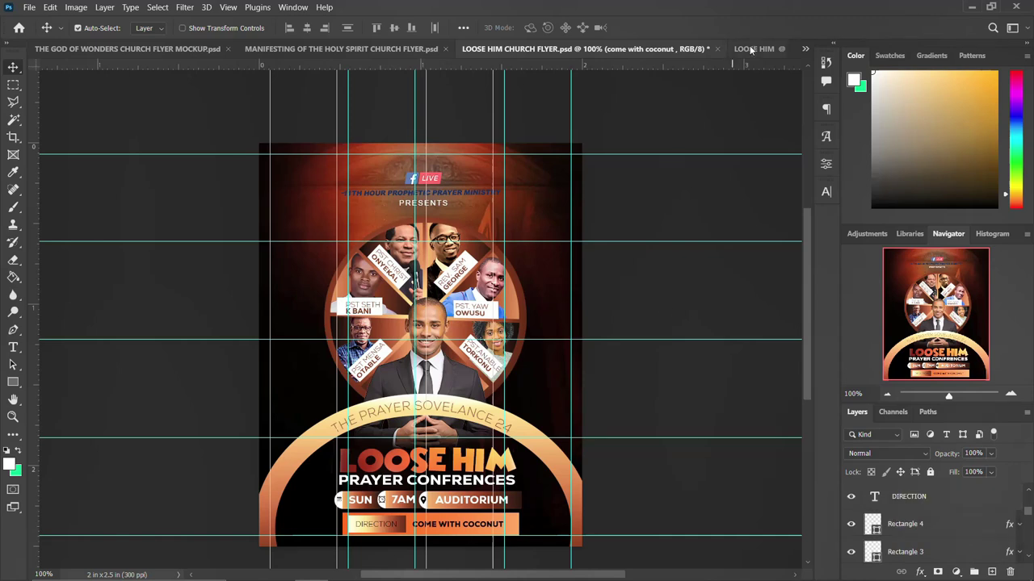
left_click(751, 49)
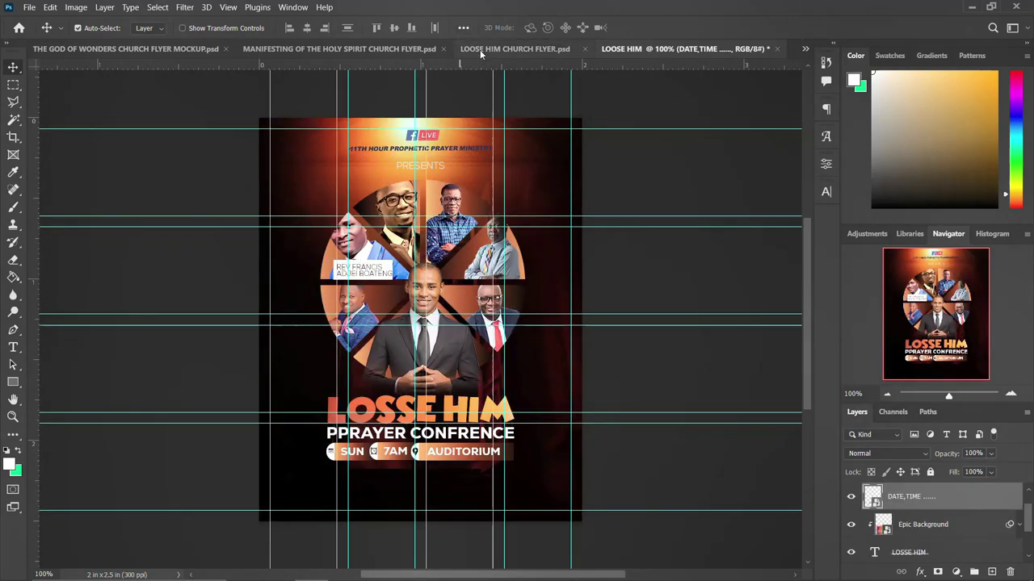
Copy the DIRECTION bar into LOOSE HIM, scale it to about 102%, nudge it down and group it.
left_click(480, 50)
key("ctrl+Tab")
left_click(501, 49)
mouse_move(405, 501)
left_mouse_down()
mouse_move(378, 490)
mouse_move(420, 473)
left_mouse_up()
key("ctrl+t")
left_click_drag(503, 487, 511, 490)
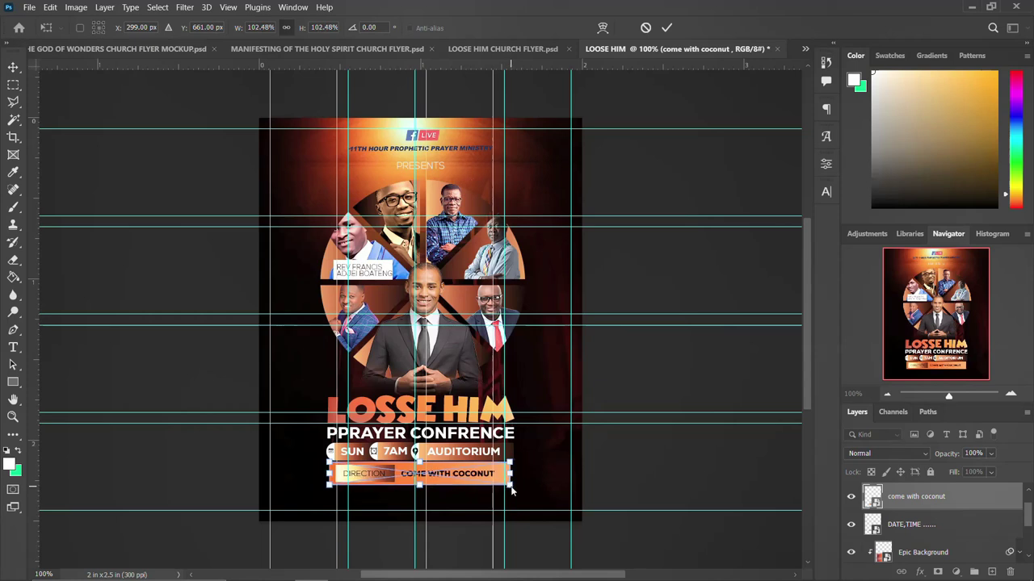
key("Return")
key("Down")
key("Down")
key("Down")
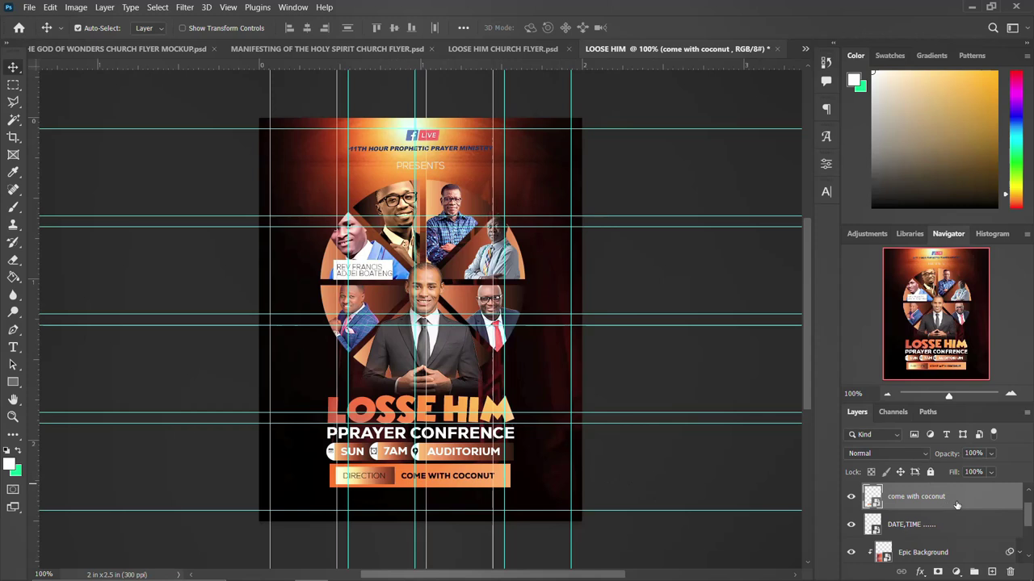
key("ctrl+g")
Name the new group DIRECTION and wrap the DATE,TIME layer in its own named group.
double_click(912, 491)
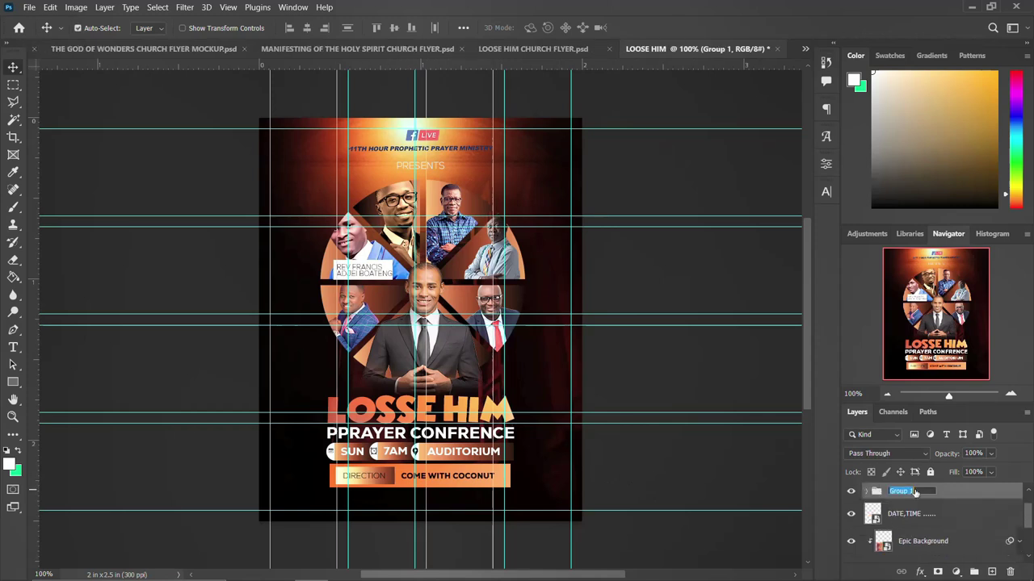
key("Return")
left_click(911, 520)
key("ctrl+g")
type("DATE, TIME & MORE")
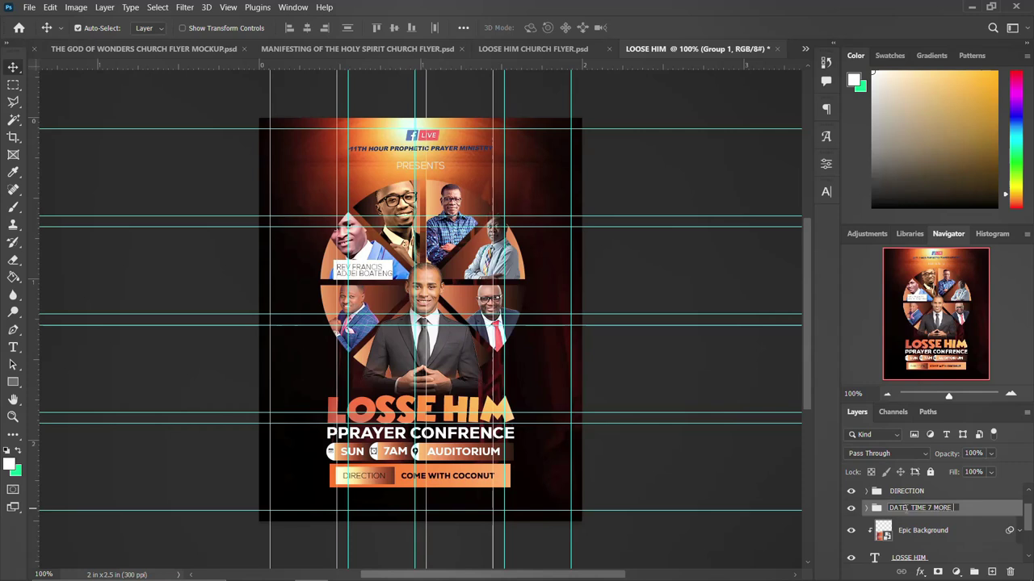
key("Return")
Group Epic Background with the LOSSE HIM title, then transform it with the DATE, TIME 7 MORE group.
left_click(910, 529)
scroll(910, 536, "down", 1)
left_click(909, 531, "shift")
key("ctrl+g")
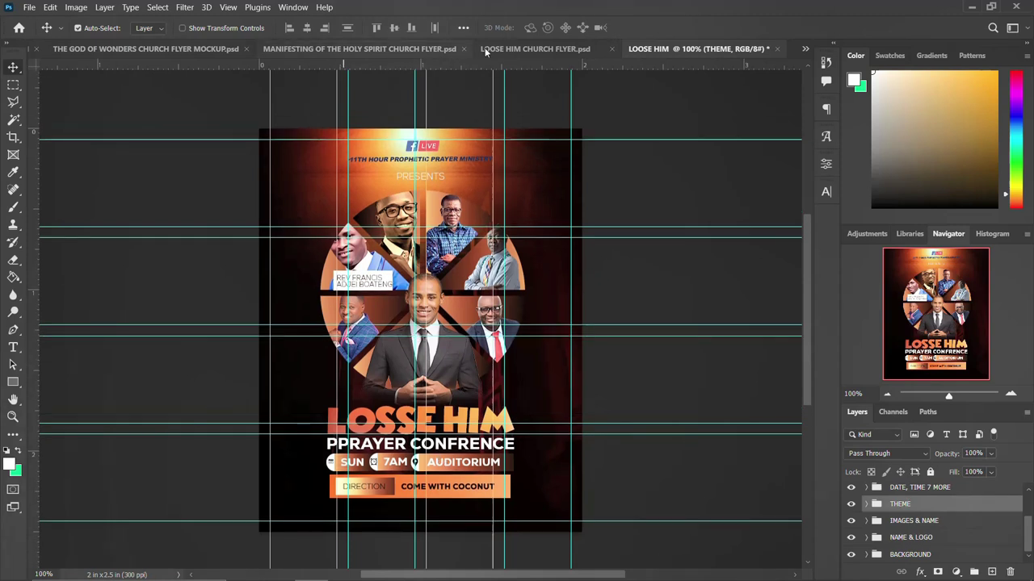
key("ctrl+shift+Tab")
key("ctrl+Tab")
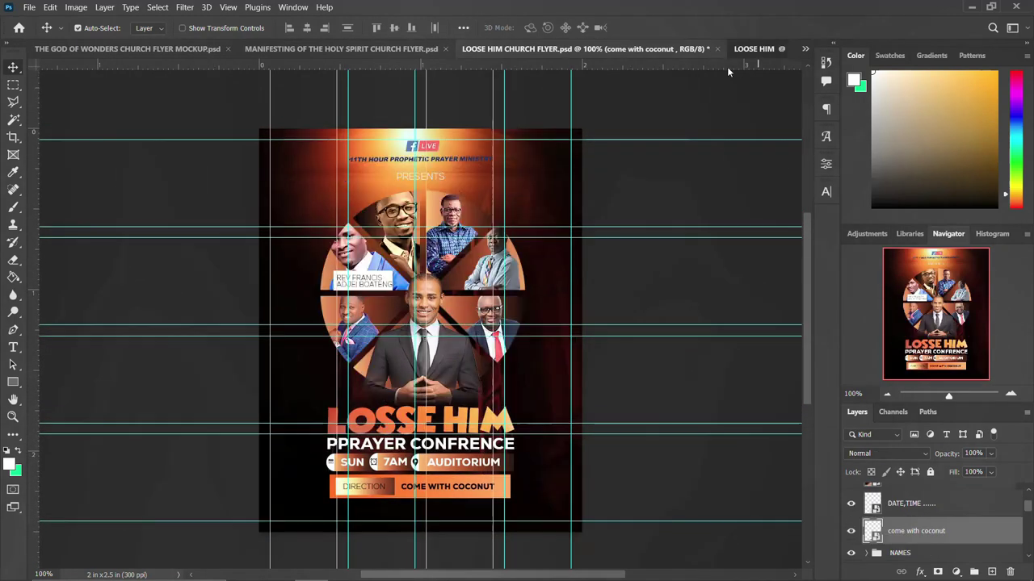
left_click(929, 490, "shift")
key("ctrl+t")
key("Return")
Scale the pprayer confrence text with the DATE, TIME 7 MORE and THEME groups to about 120%.
scroll(958, 514, "up", 2)
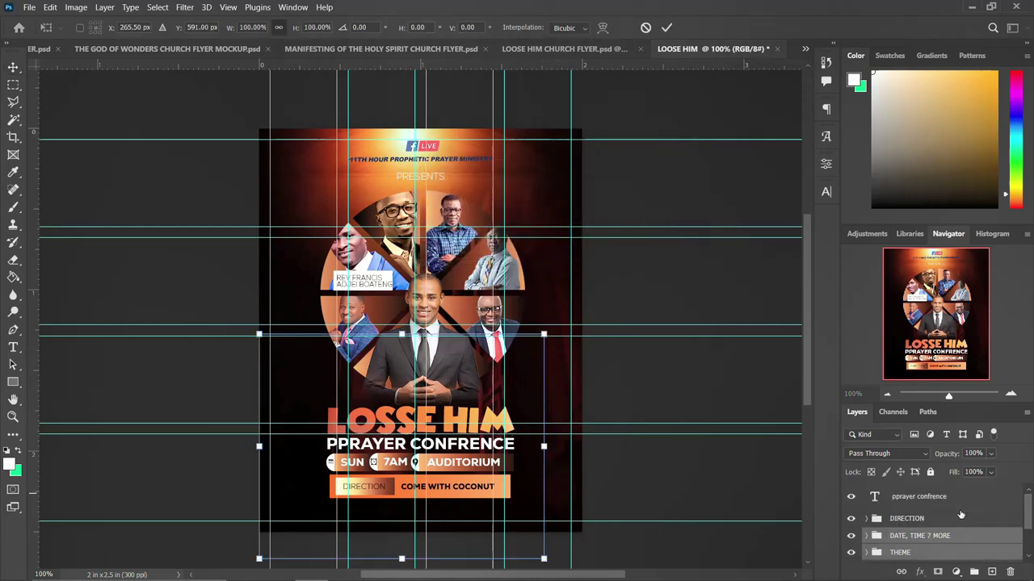
left_click_drag(552, 330, 588, 299)
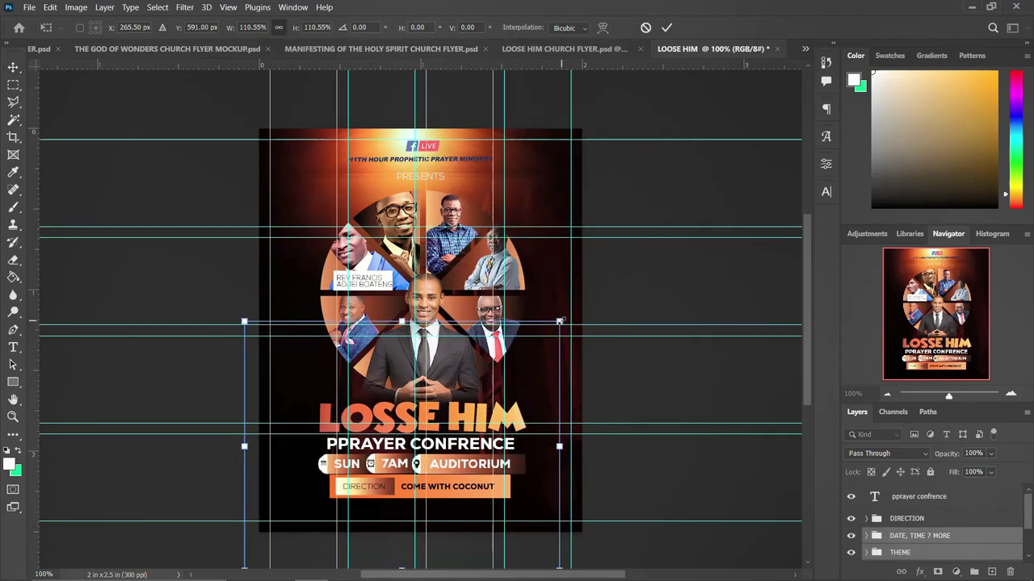
key("Escape")
left_click(919, 497)
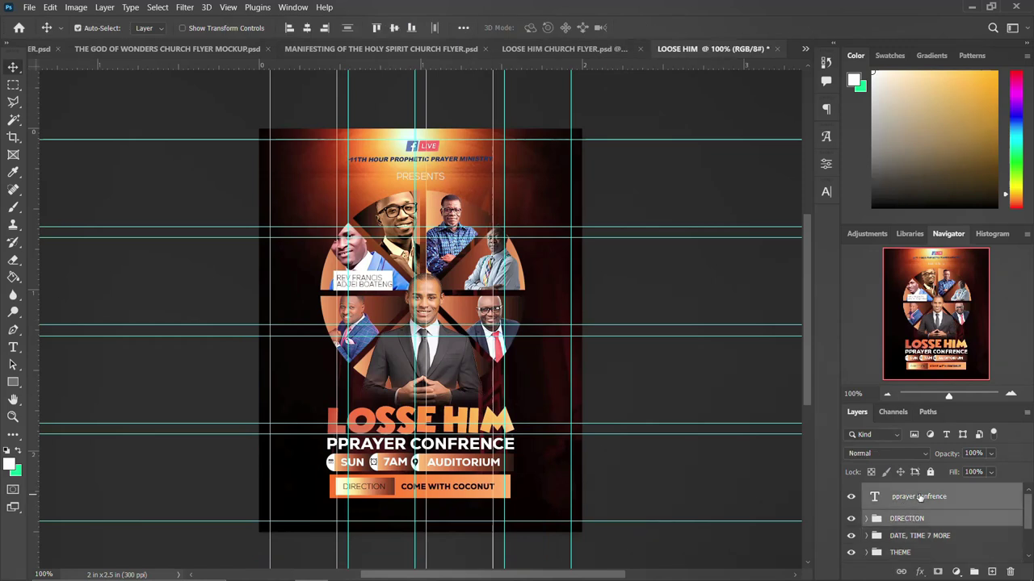
left_click(913, 535, "ctrl")
key("ctrl+t")
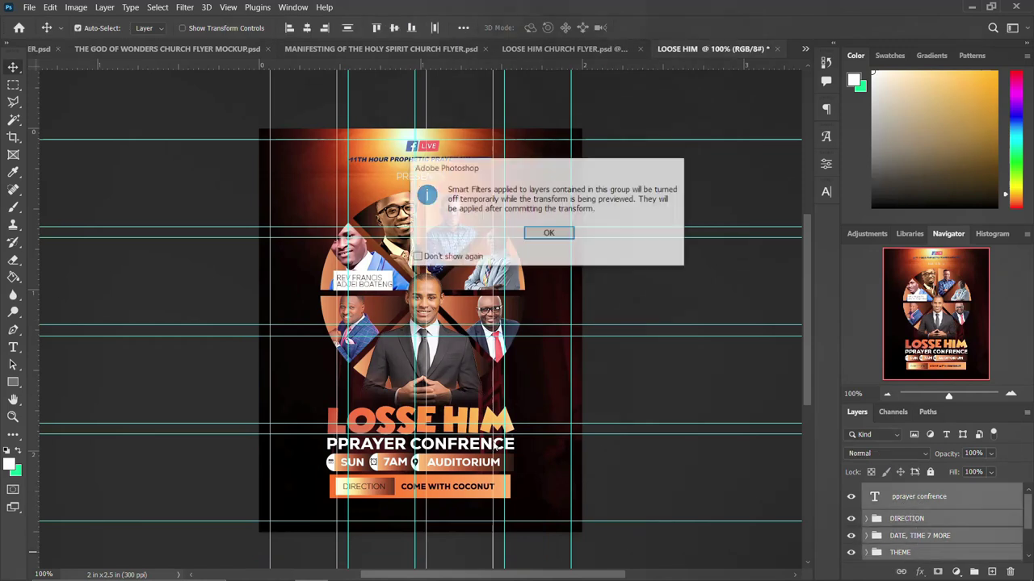
left_click(548, 233)
left_click_drag(546, 334, 572, 310)
mouse_move(524, 371)
left_mouse_down()
mouse_move(533, 386)
mouse_move(506, 417)
left_mouse_up()
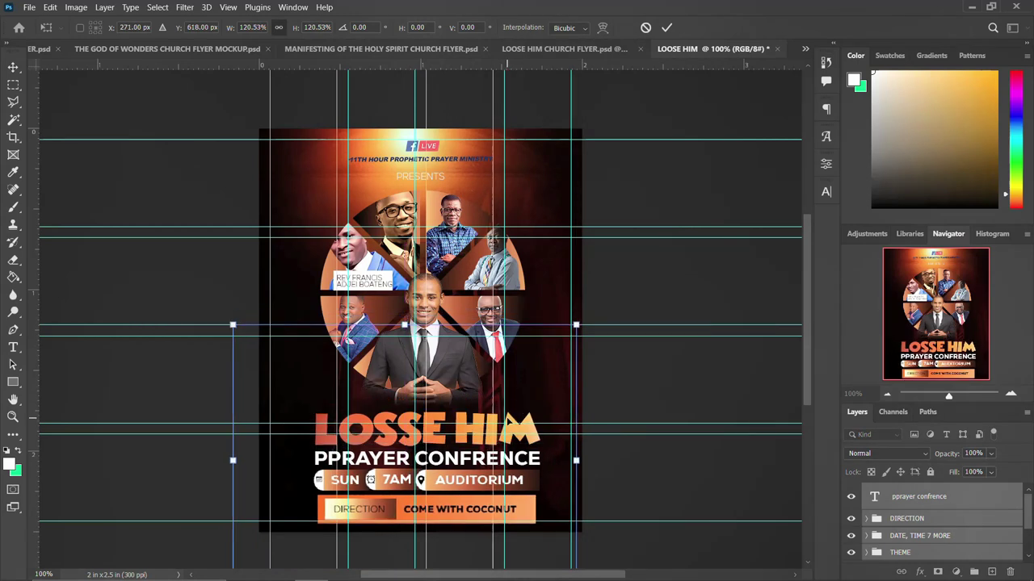
key("Return")
key("Up")
key("Up")
right_click(13, 382)
left_click(64, 391)
Draw a circle with no fill and a 50 px black-to-orange gradient stroke.
mouse_move(282, 341)
left_mouse_down()
mouse_move(677, 515)
mouse_move(671, 493)
left_mouse_up()
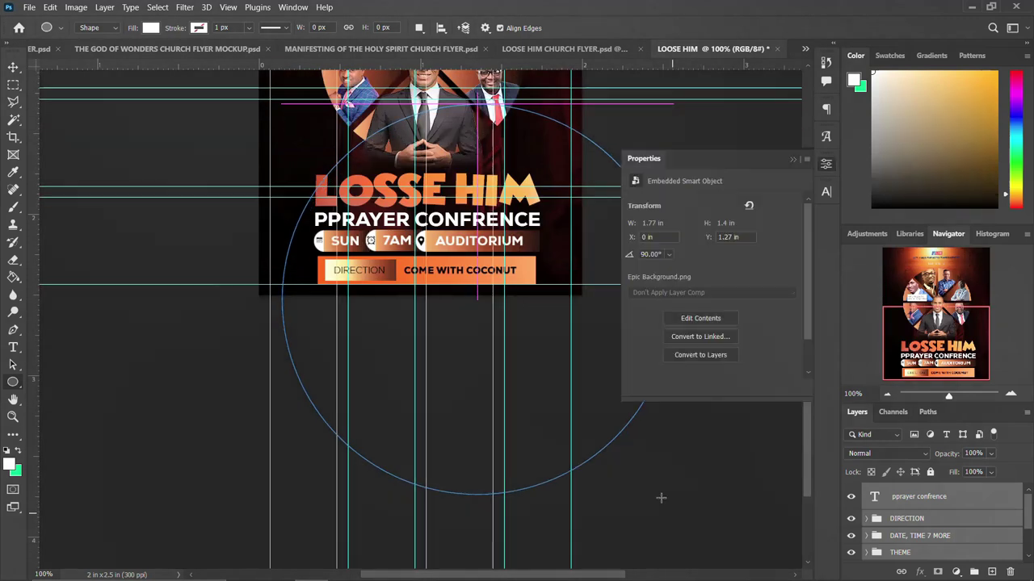
left_click(671, 299)
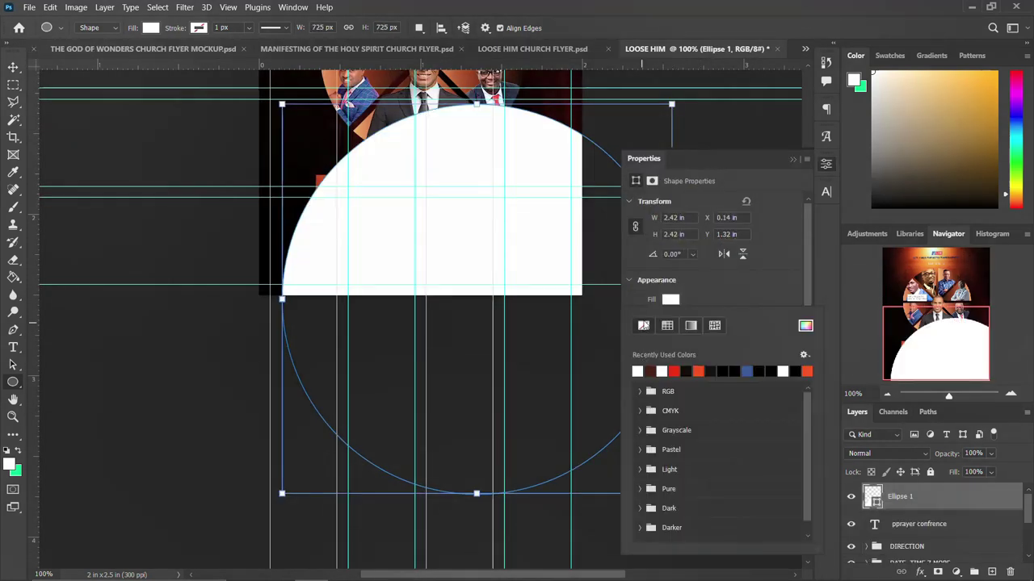
left_click(642, 326)
left_click(692, 327)
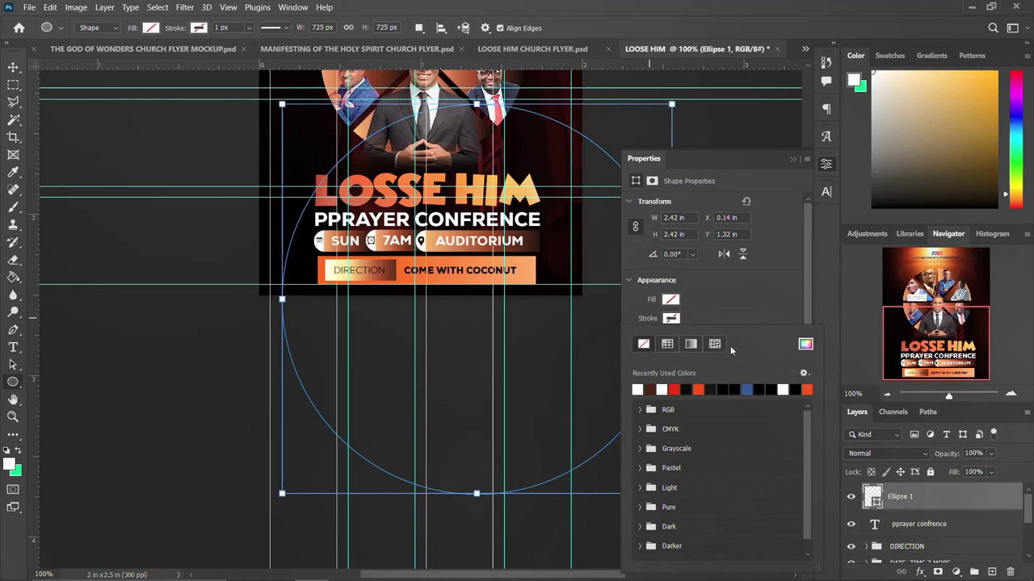
left_click(691, 344)
left_click(637, 389)
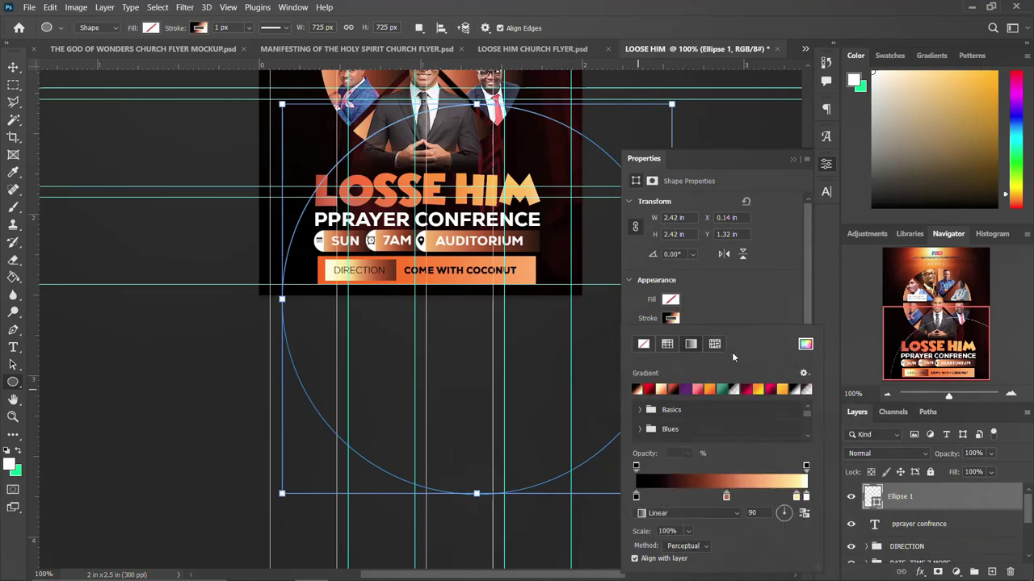
left_click(736, 299)
double_click(670, 337)
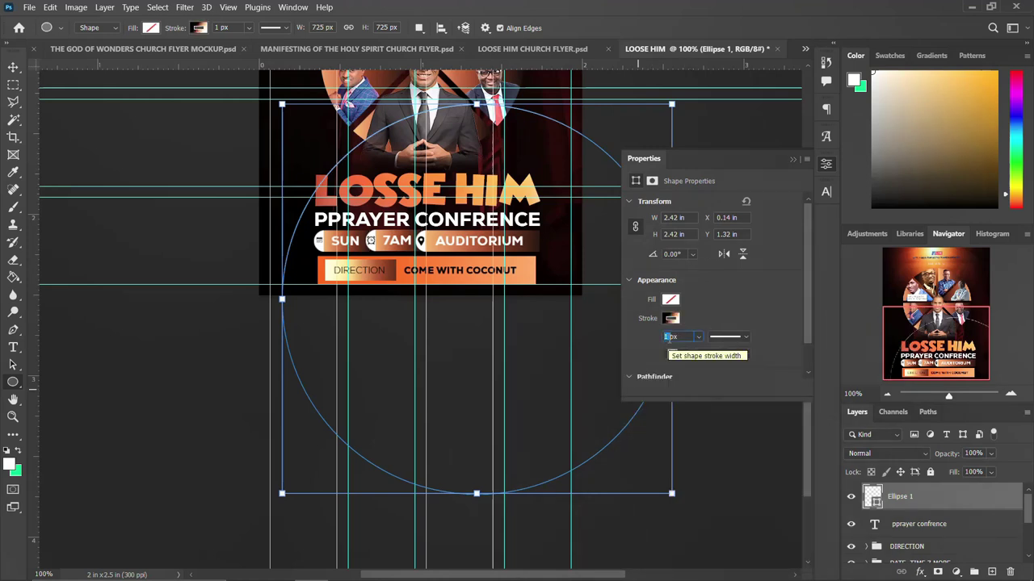
type("20")
key("Return")
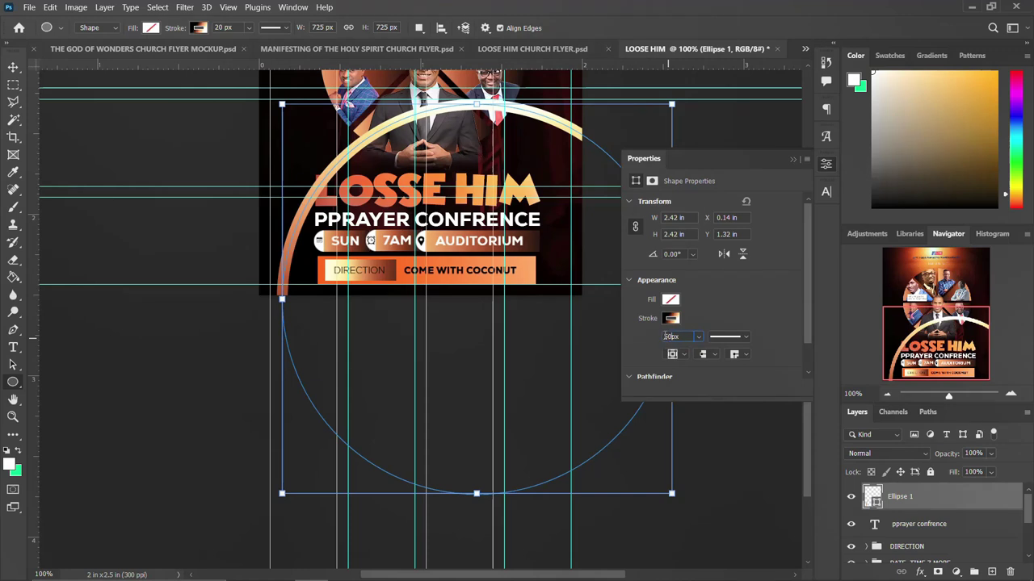
type("50")
key("Return")
left_click(826, 164)
Move the ring up over the title and shrink it to about 77%.
key("v")
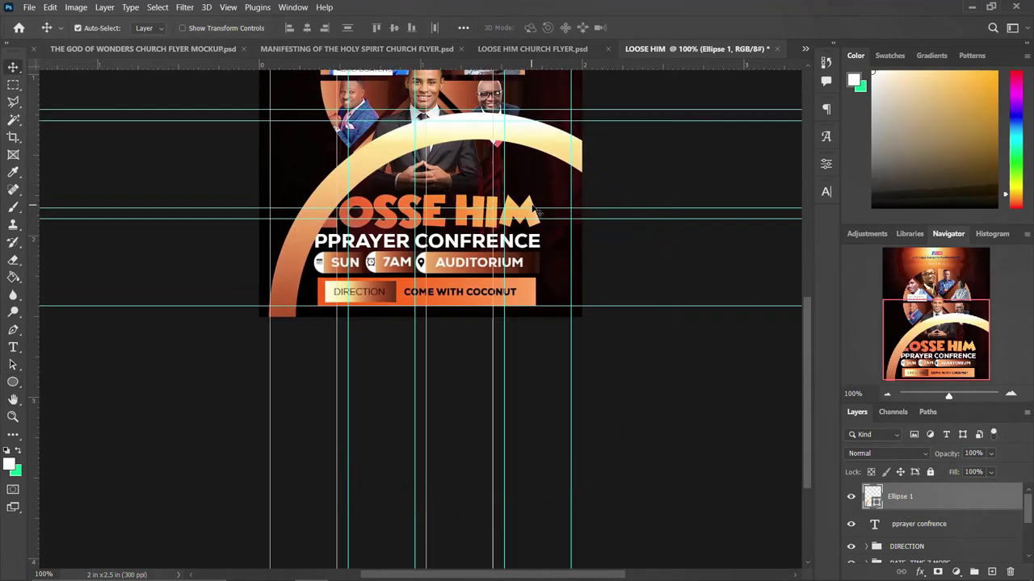
left_click_drag(524, 158, 467, 204)
key("ctrl+t")
mouse_move(616, 392)
left_mouse_down()
mouse_move(570, 393)
mouse_move(604, 389)
left_mouse_up()
left_click_drag(489, 399, 489, 353)
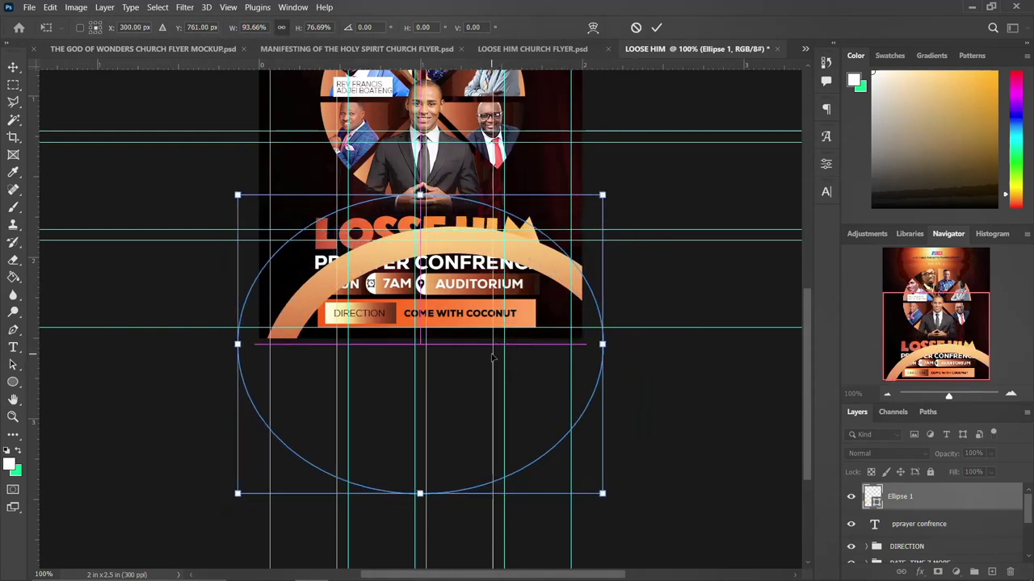
key("Return")
Rescale the arc ellipse to about 80% so it frames the title, and commit.
key("ctrl+t")
left_click(533, 232)
left_click_drag(622, 178, 582, 217)
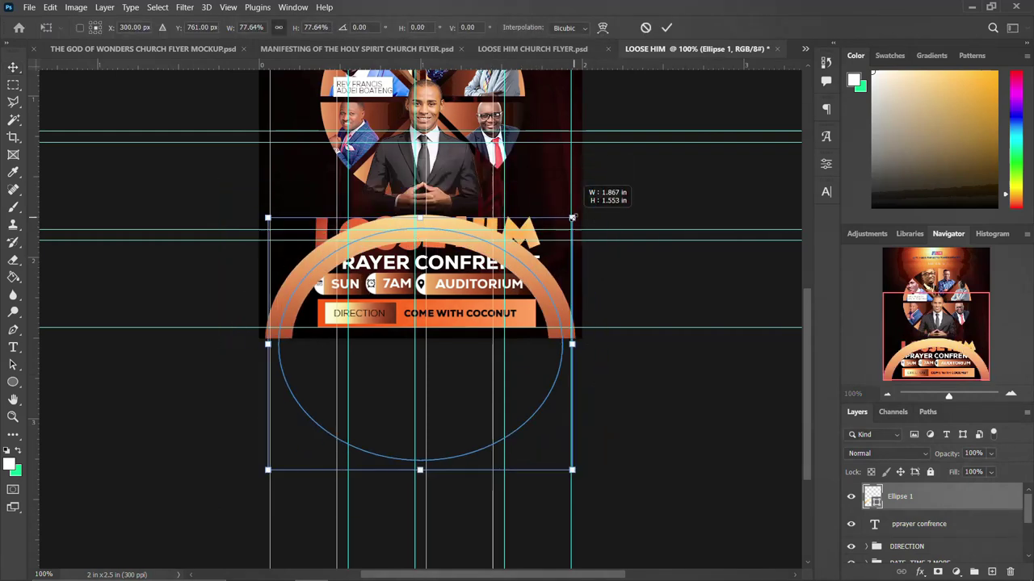
left_click_drag(525, 281, 518, 231)
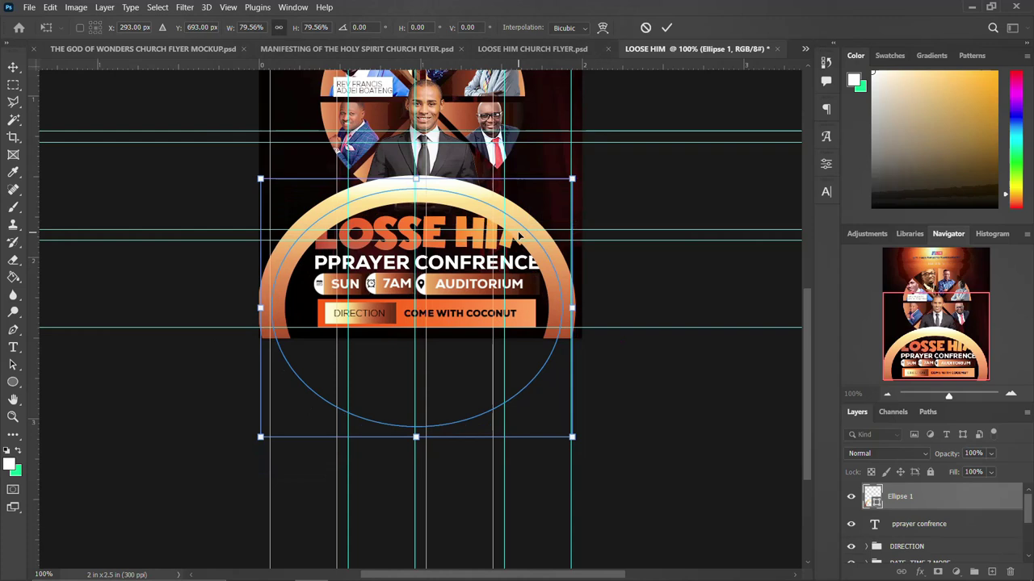
left_click_drag(571, 178, 584, 163)
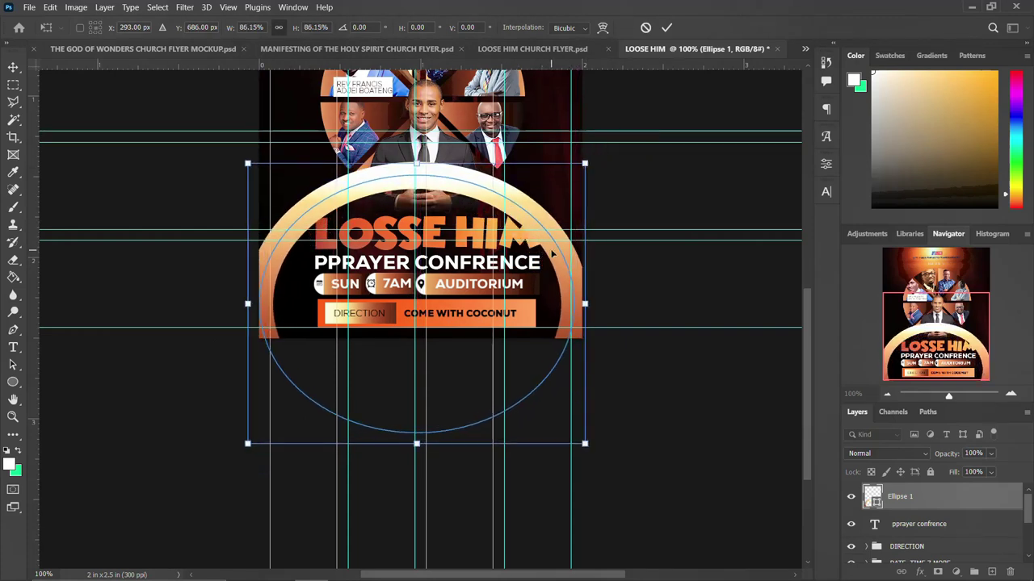
key("Return")
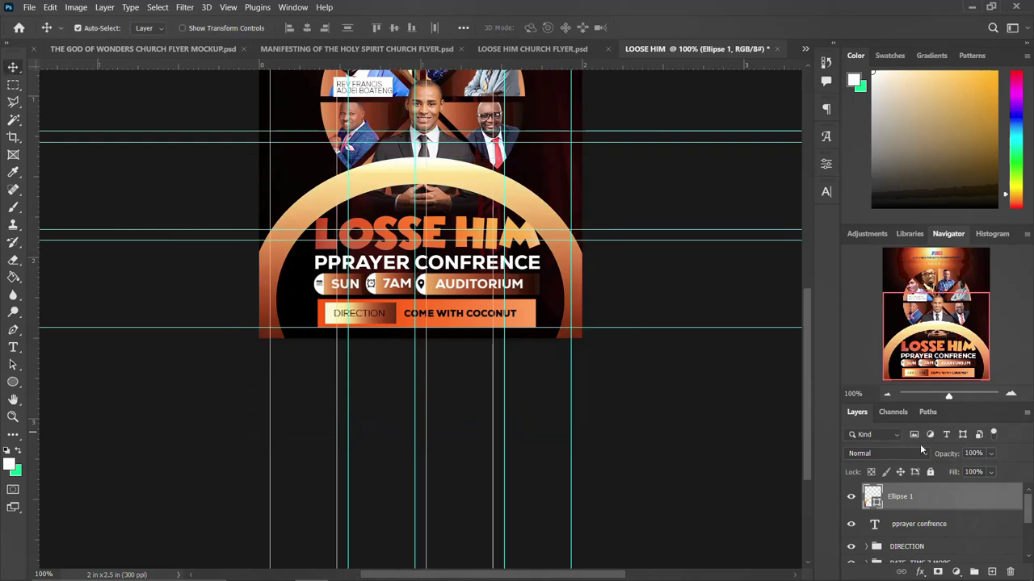
After checking the reference flyer, free-transform and commit the curved THE PRAYER SOVELANCE 24 text.
scroll(906, 533, "down", 1)
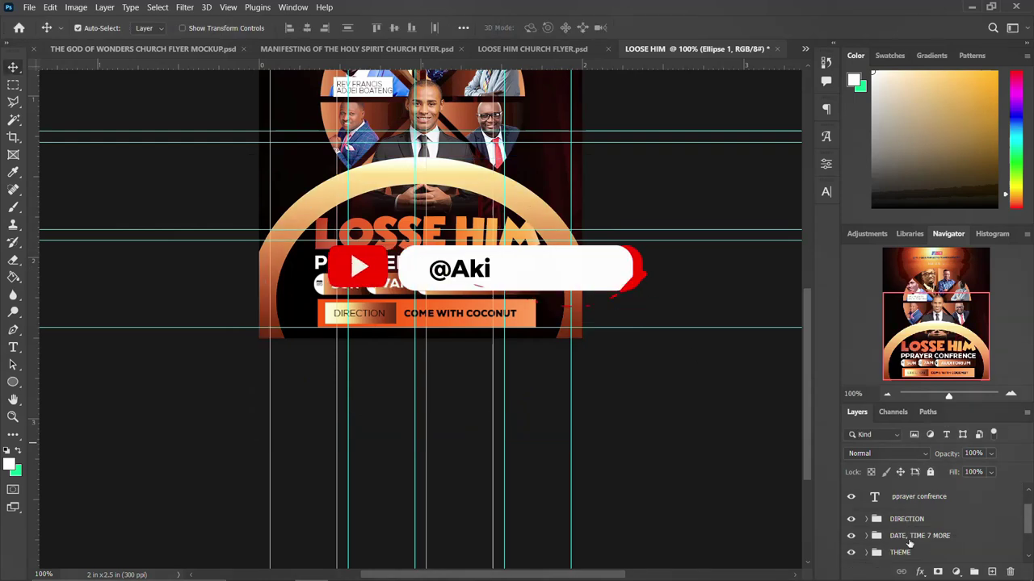
left_click(542, 49)
left_click(386, 409)
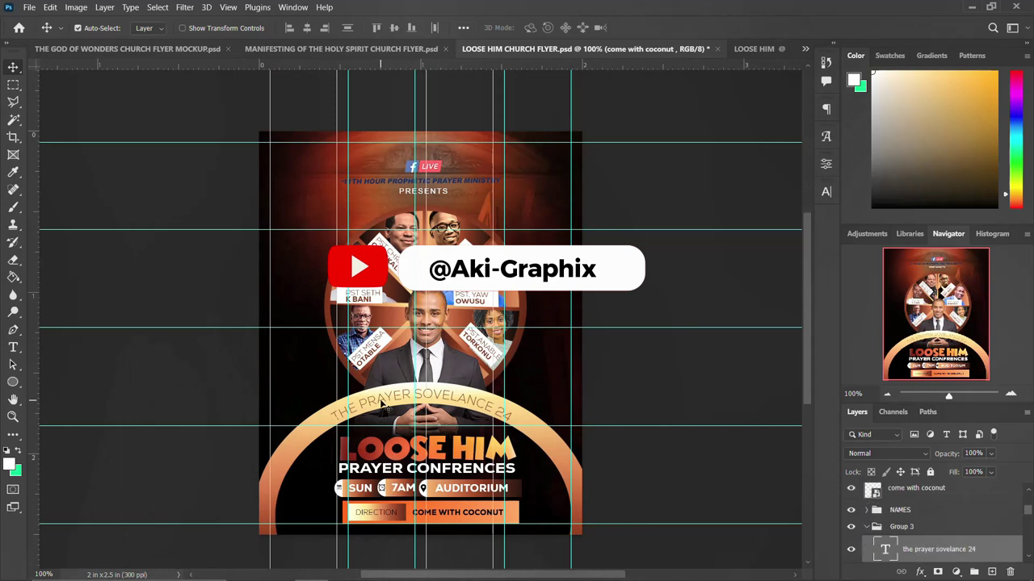
key("ctrl+Tab")
left_click(421, 310)
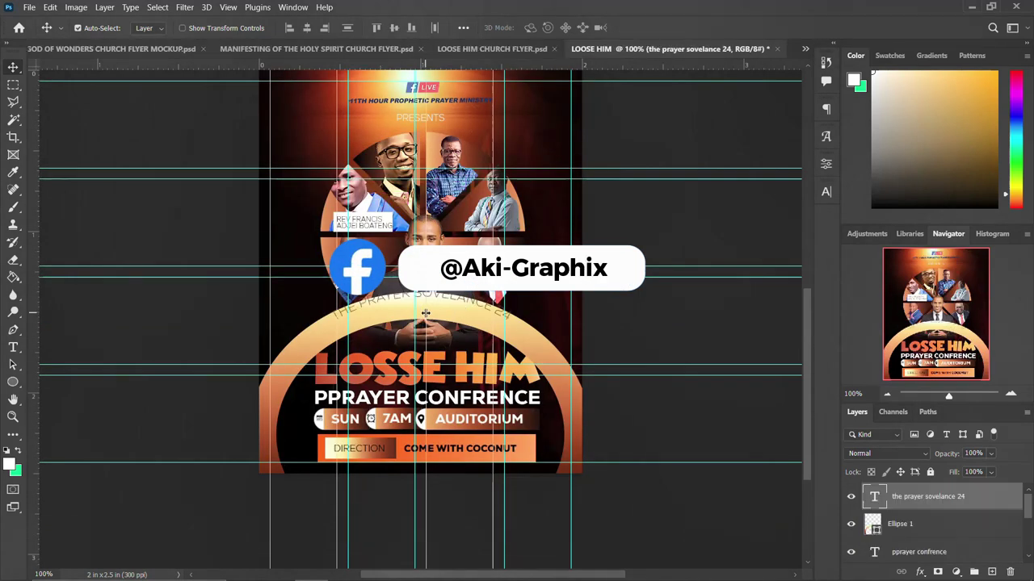
key("ctrl+t")
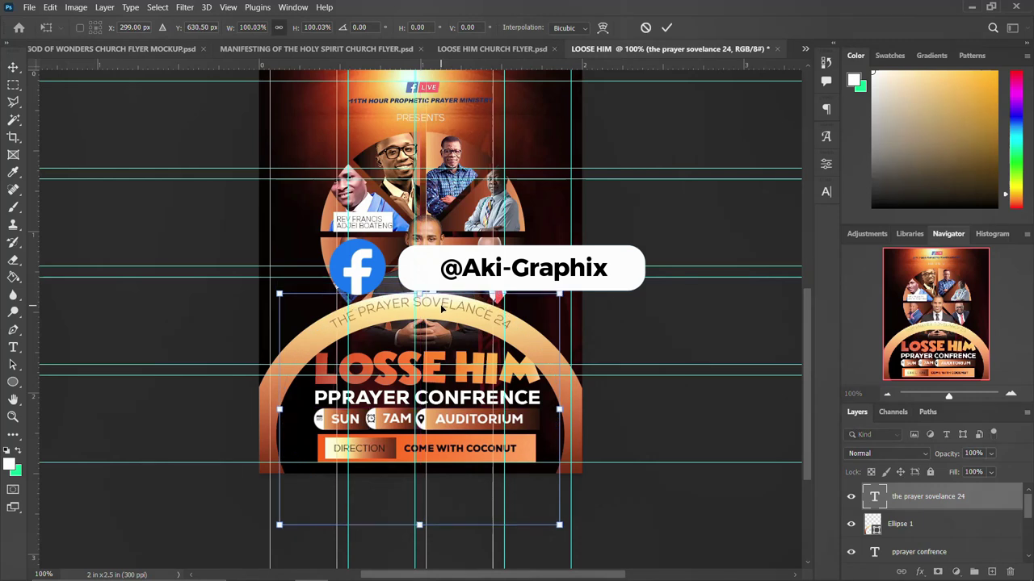
key("Return")
scroll(580, 353, "up", 1)
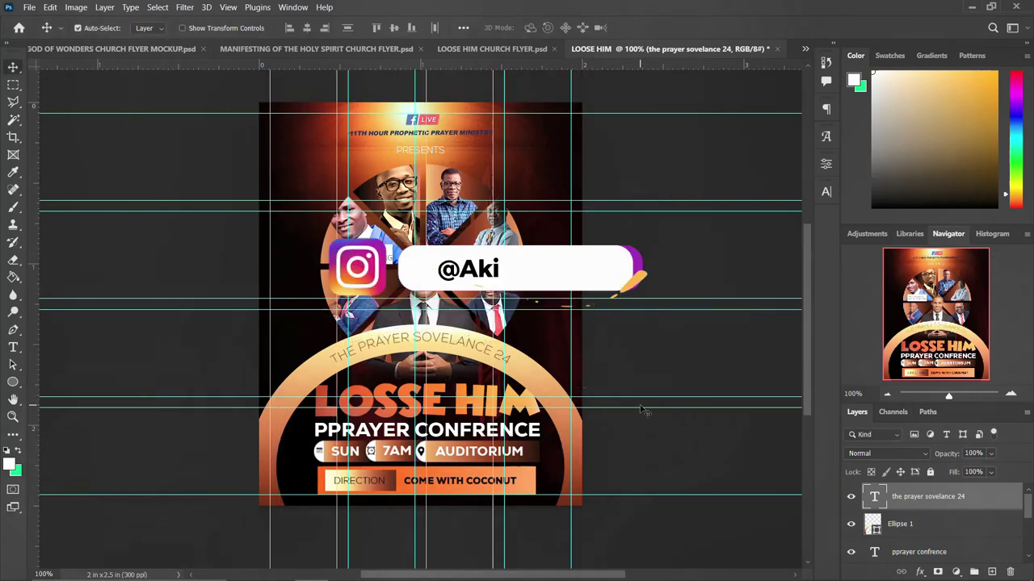
Hide Layer 3 and select the door image in the reference flyer, then open the CHURCH FLYER LOOSE HIM image folder.
key("ctrl+shift+Tab")
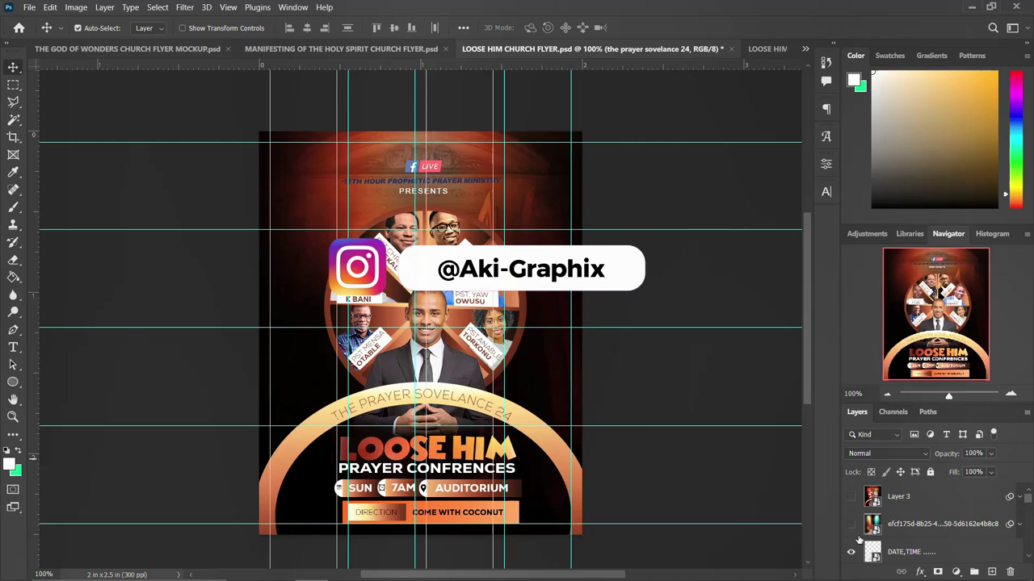
left_click(851, 497)
left_click(936, 524)
left_click(805, 48)
left_click(592, 105)
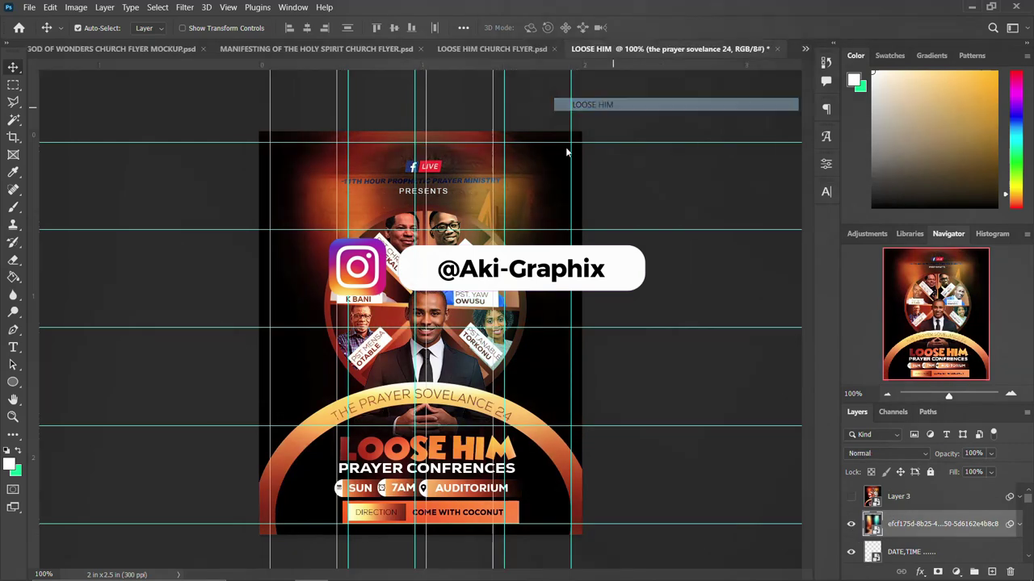
left_click(226, 500)
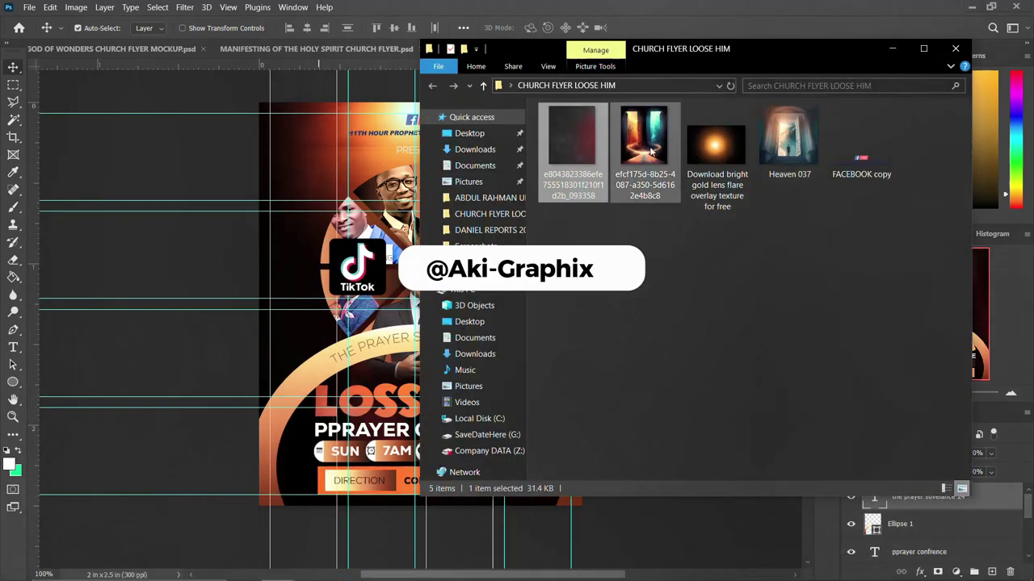
Place the glowing doorway image over the flyer at 83.30% in Soft Light blend mode.
left_click(333, 349)
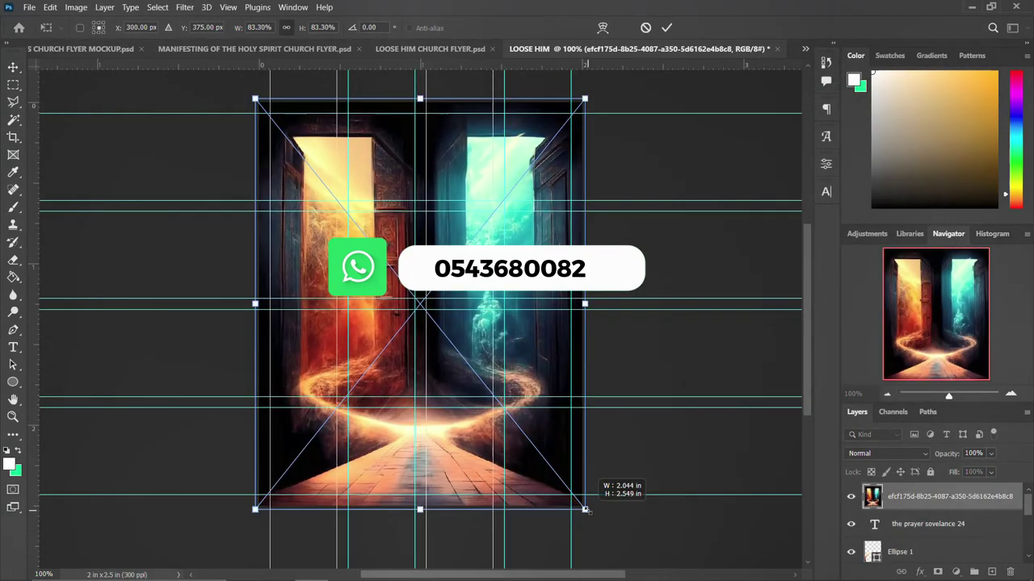
key("Return")
left_click(897, 446)
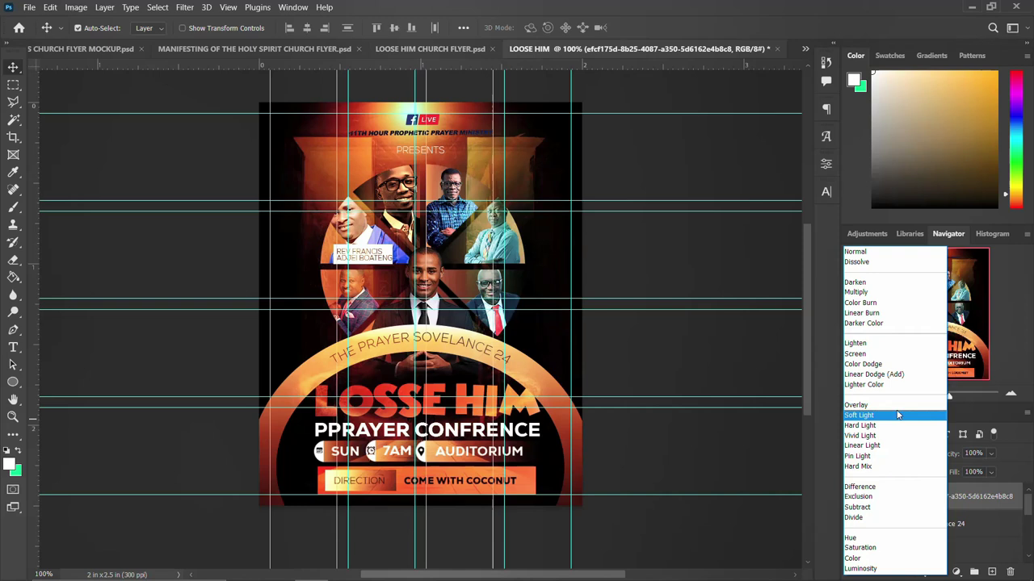
left_click(894, 416)
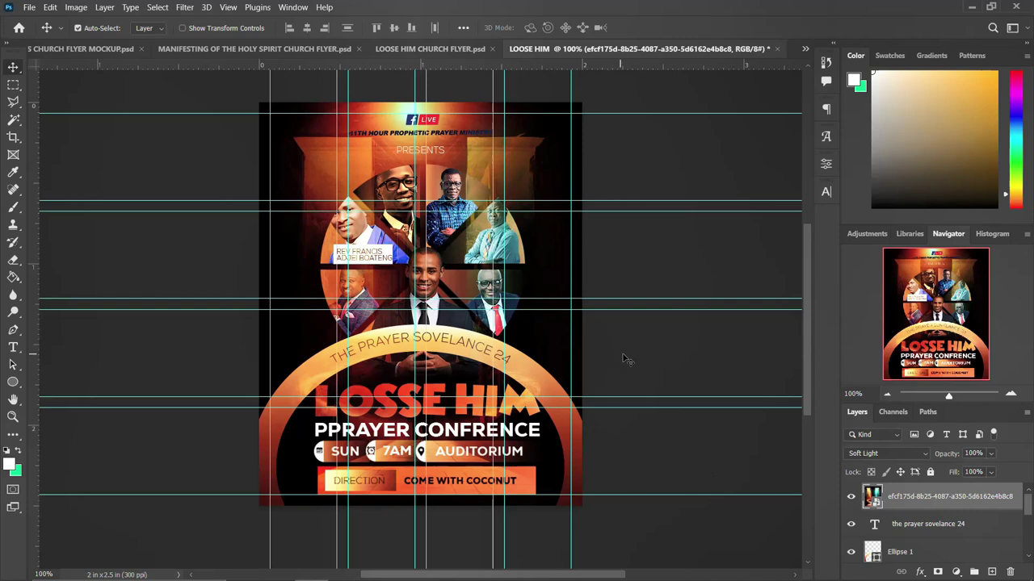
scroll(946, 526, "down", 3)
Group the DIRECTION group and the top layers into a new group named MORE.
left_click(921, 520)
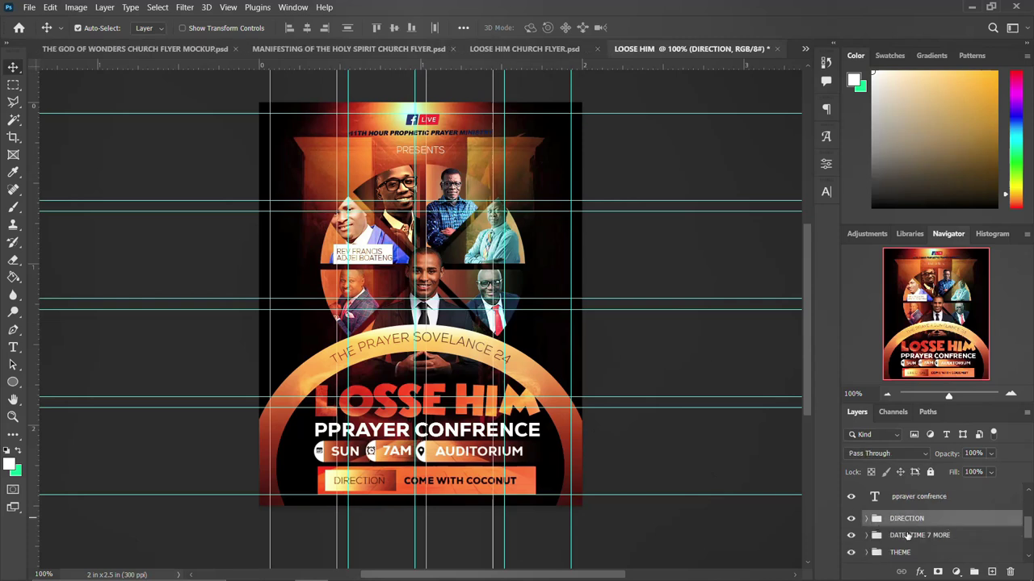
left_click(910, 498)
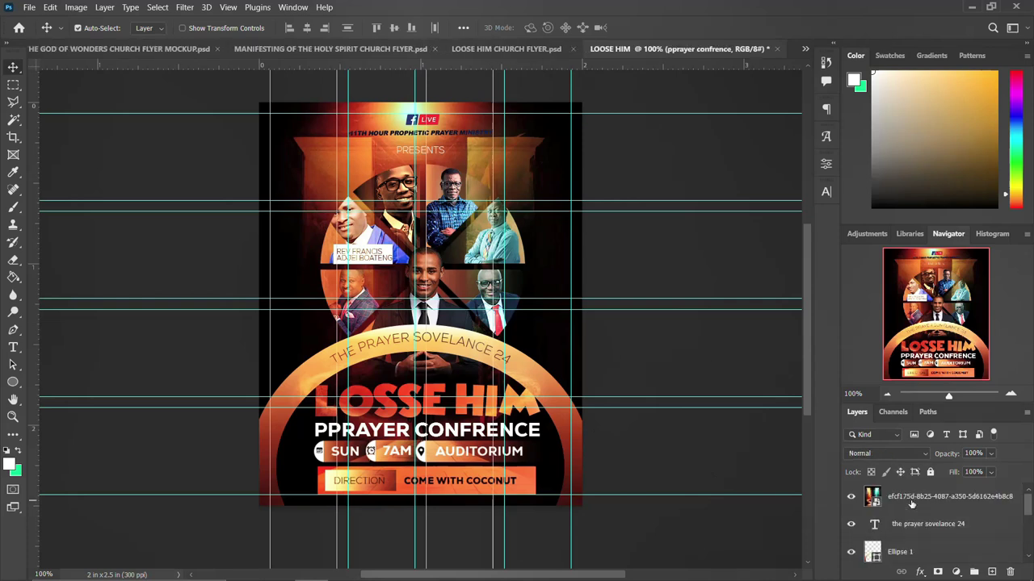
key("ctrl+g")
left_click(867, 491)
left_click(849, 491)
double_click(900, 490)
type("M")
key("Return")
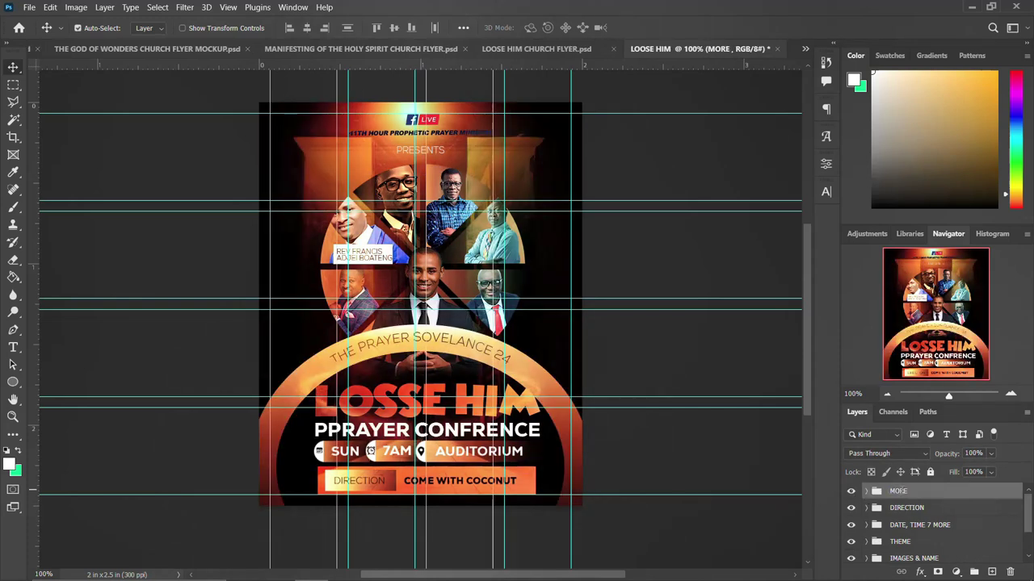
Stamp all visible layers into a merged Layer 1 with Ctrl+Alt+Shift+E.
right_click(944, 499)
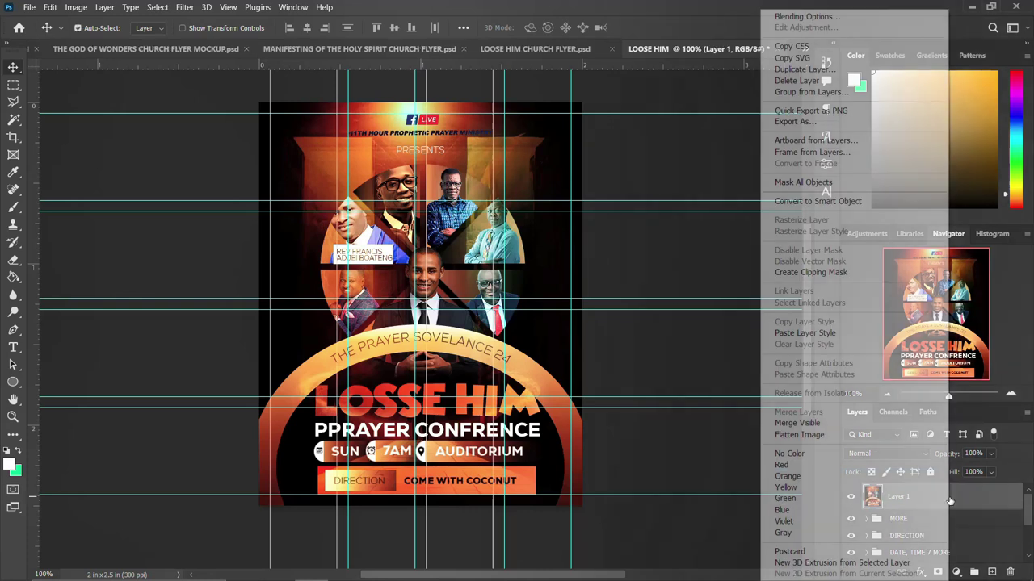
key("ctrl+shift+alt+e")
left_click(184, 7)
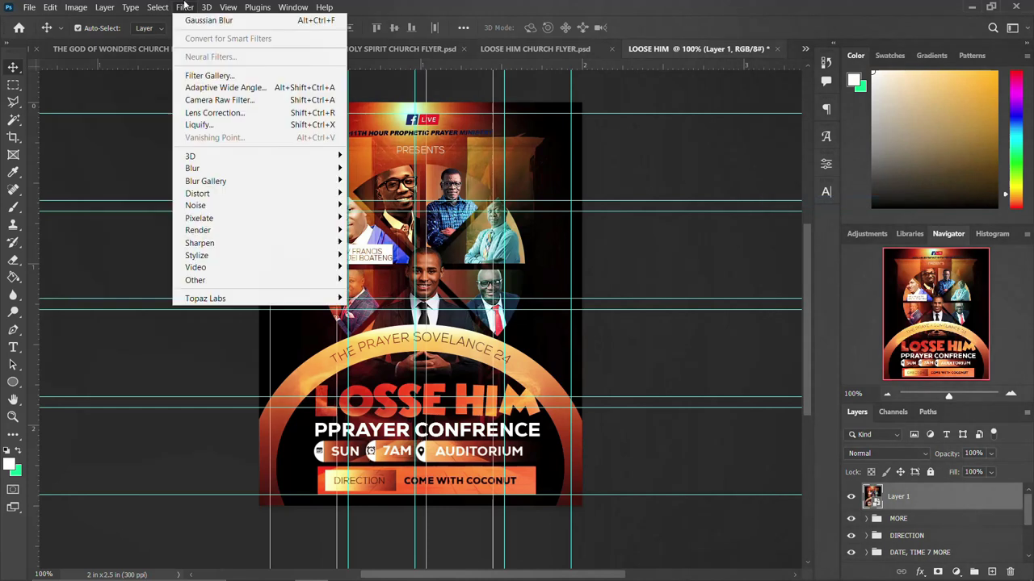
Camera Raw grade: Temperature +10, Contrast -4, Blacks +18, Texture +13, Clarity +11, Vibrance +13, less Saturation.
left_click(251, 97)
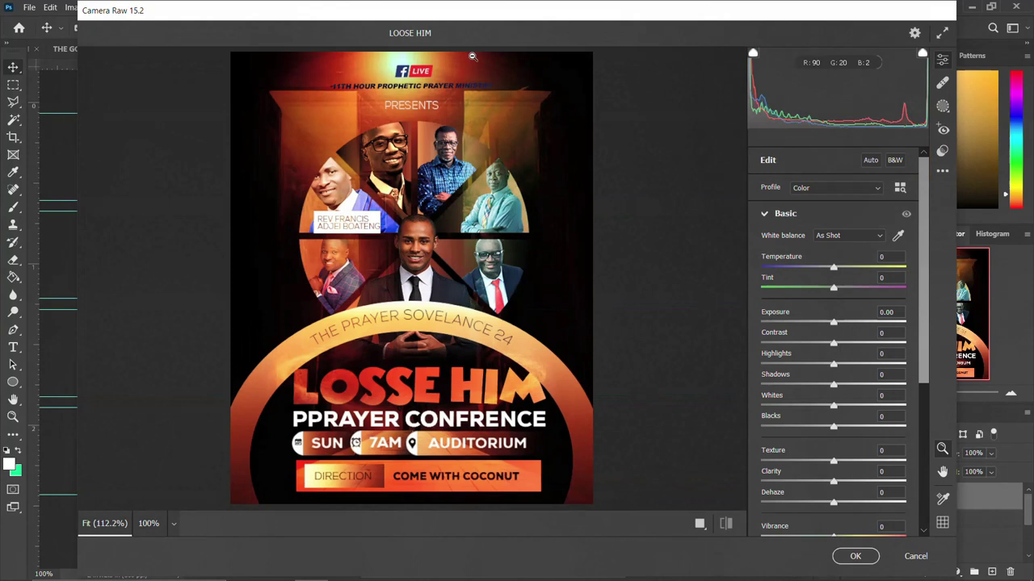
left_click_drag(836, 273, 840, 288)
left_click_drag(835, 345, 840, 385)
left_click_drag(833, 427, 847, 430)
left_click_drag(836, 465, 846, 466)
scroll(837, 427, "down", 2)
left_click_drag(834, 402, 842, 402)
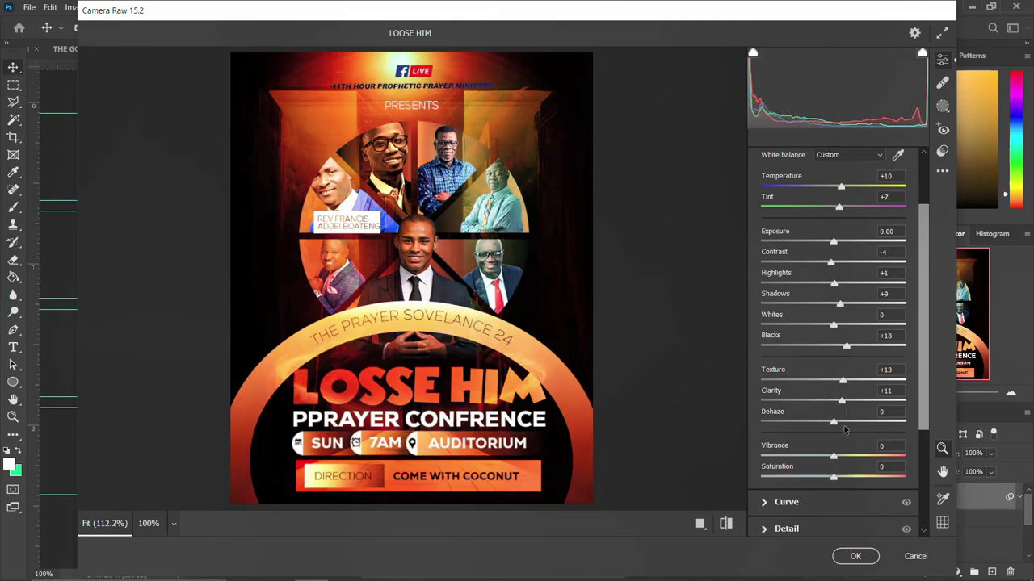
mouse_move(834, 458)
left_mouse_down()
mouse_move(844, 457)
mouse_move(840, 478)
left_mouse_up()
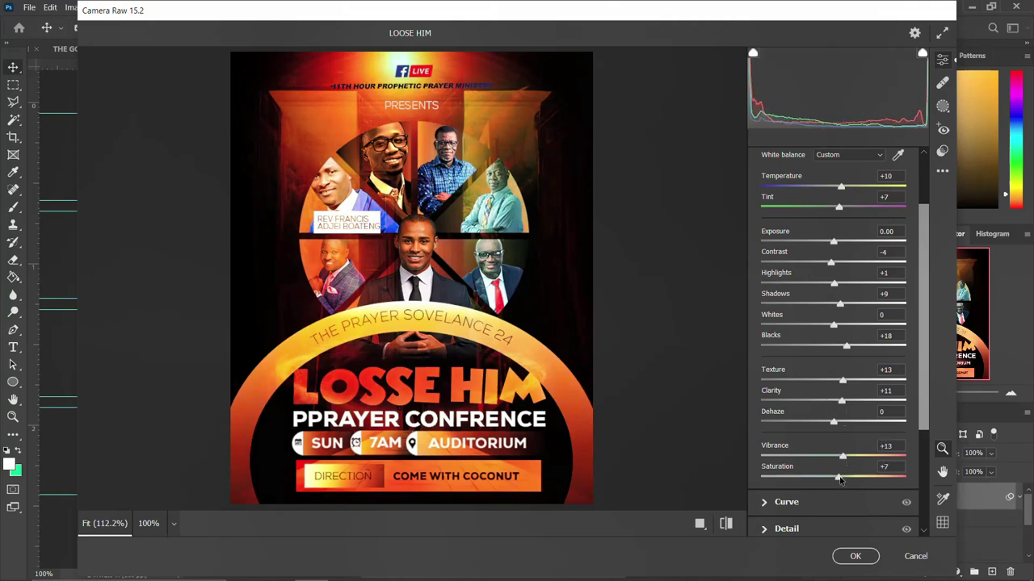
left_click(698, 525)
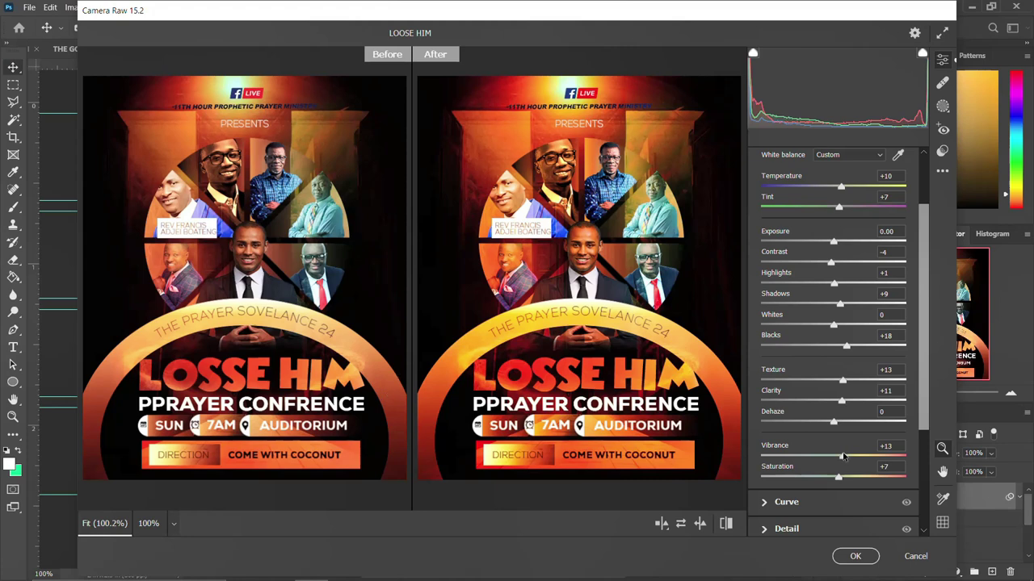
left_click_drag(832, 482, 828, 476)
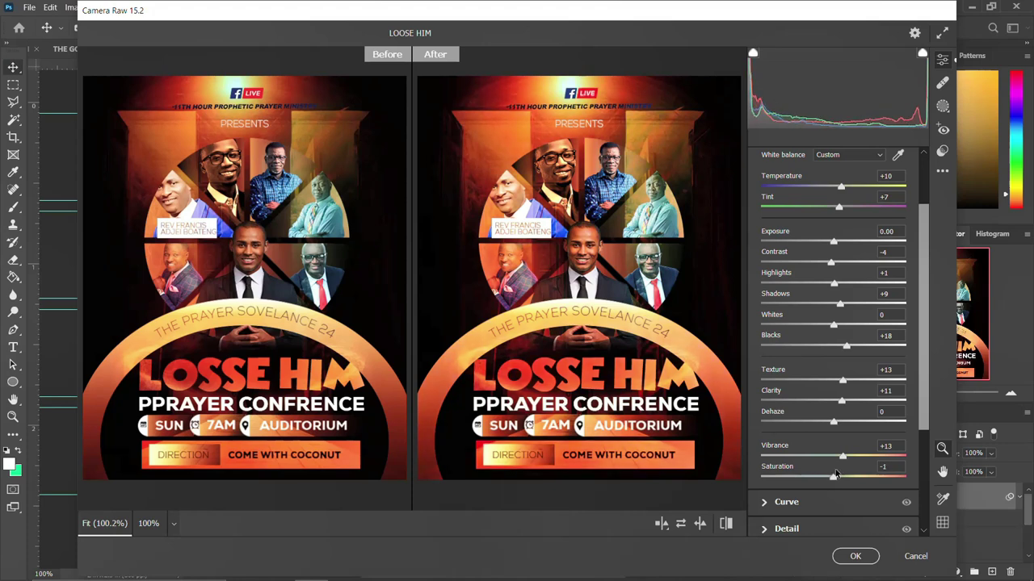
left_click(855, 556)
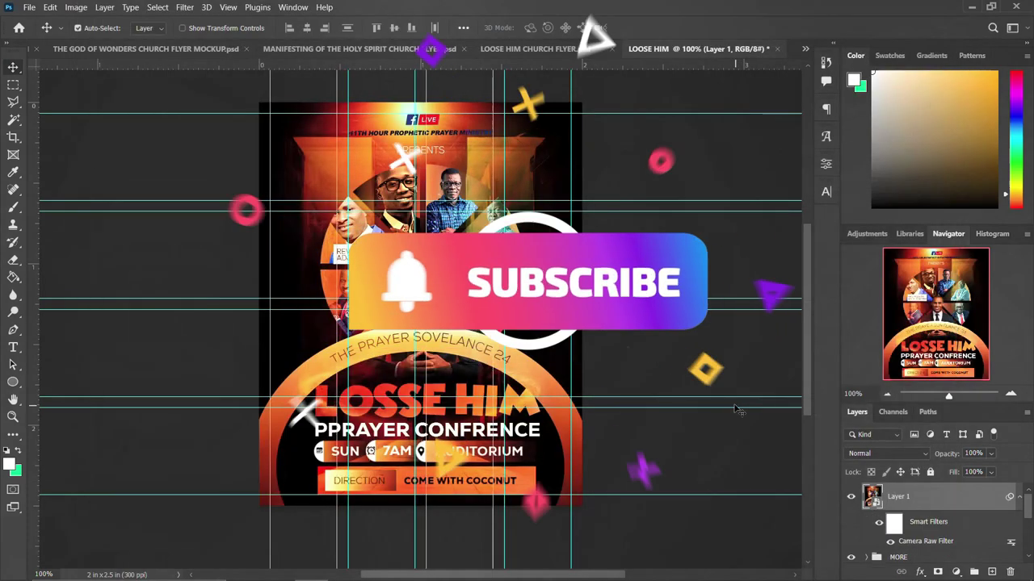